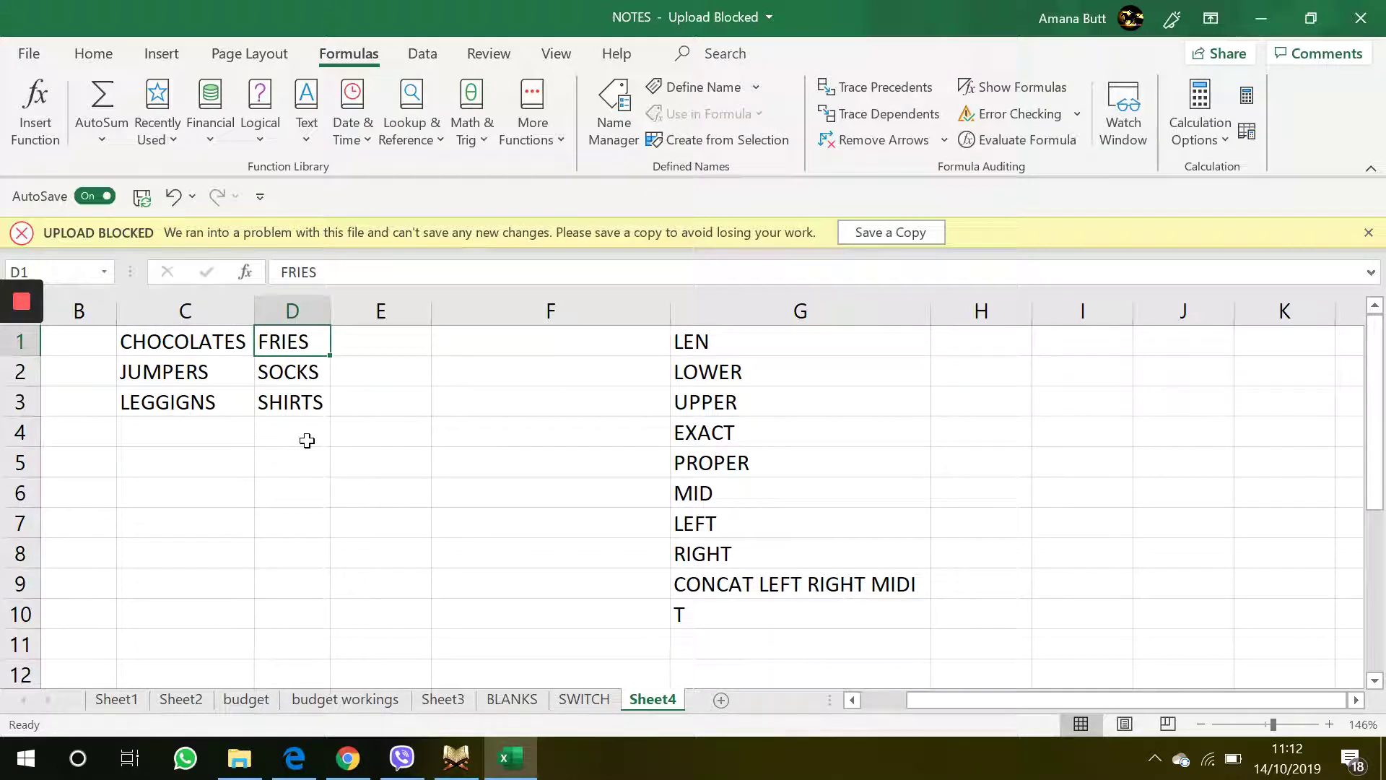
Begin a LEN formula in cell E1
{"action": "left_click", "coordinate": [688, 342]}
{"action": "left_click", "coordinate": [381, 337]}
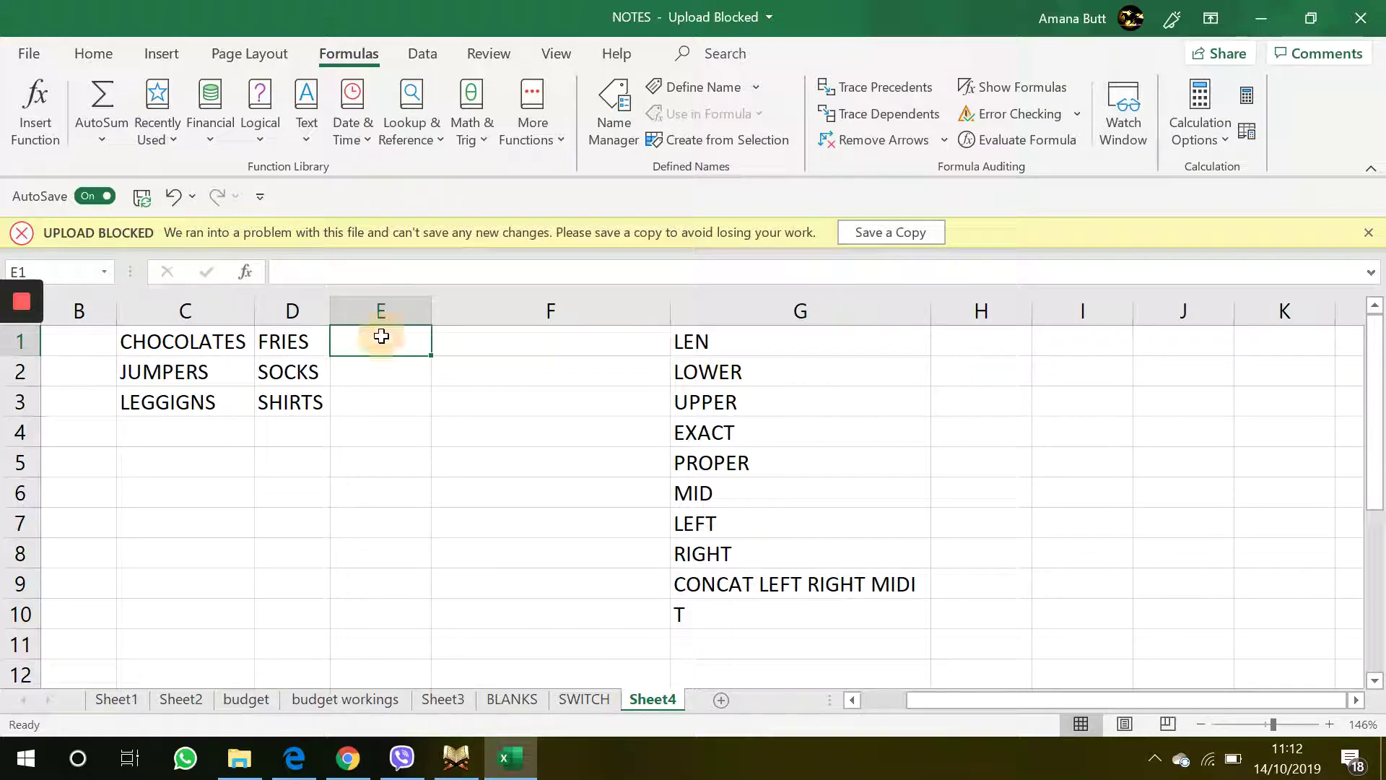
{"action": "type", "text": "=LEN"}
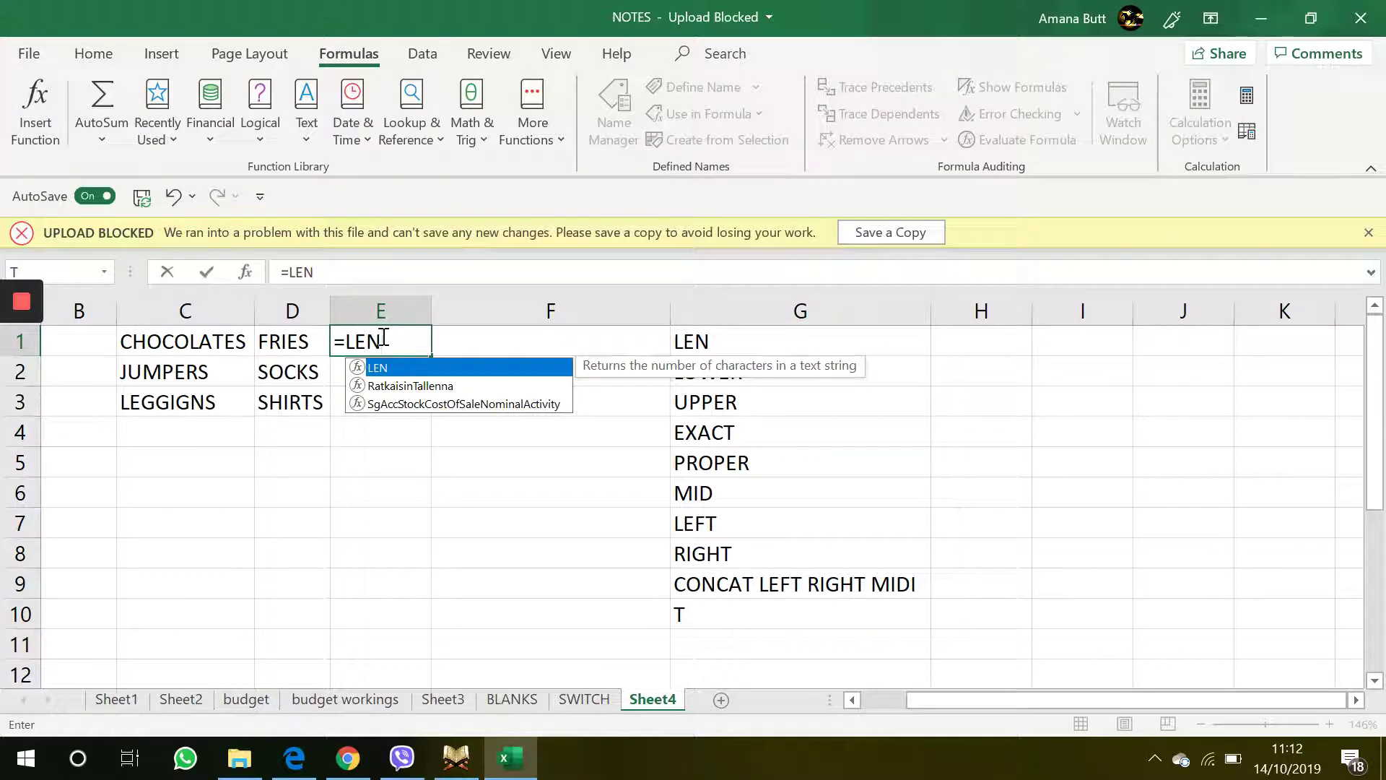
{"action": "double_click", "coordinate": [389, 386]}
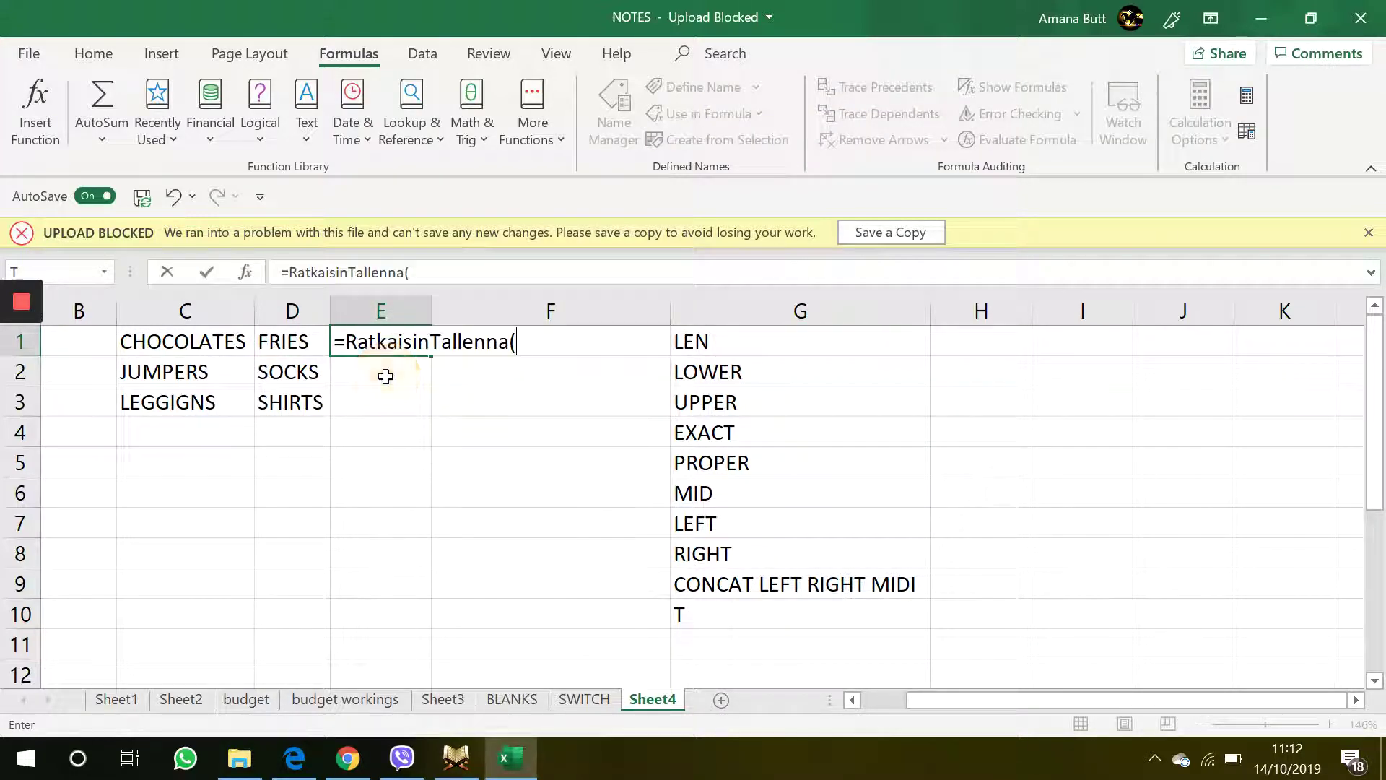
{"action": "key", "text": "BackSpace"}
{"action": "key", "text": "BackSpace"}
{"action": "key", "text": "BackSpace"}
{"action": "key", "text": "BackSpace"}
{"action": "key", "text": "BackSpace"}
{"action": "key", "text": "BackSpace"}
{"action": "key", "text": "BackSpace"}
{"action": "key", "text": "BackSpace"}
{"action": "key", "text": "BackSpace"}
{"action": "key", "text": "BackSpace"}
{"action": "key", "text": "BackSpace"}
{"action": "key", "text": "BackSpace"}
{"action": "key", "text": "BackSpace"}
{"action": "key", "text": "BackSpace"}
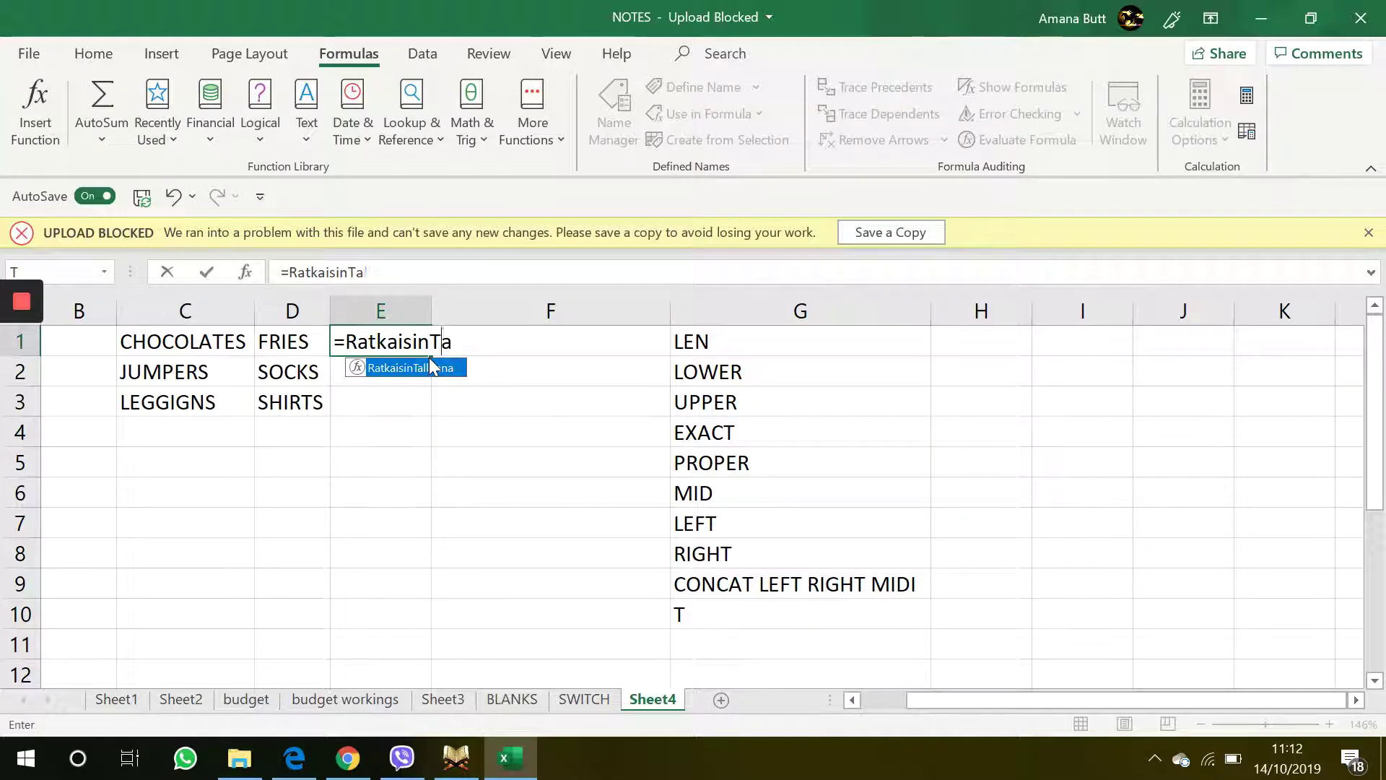
{"action": "key", "text": "BackSpace"}
{"action": "key", "text": "BackSpace"}
{"action": "key", "text": "BackSpace"}
Complete the LEN formula in E1 so it counts the characters of the text in C1
{"action": "type", "text": "LEN"}
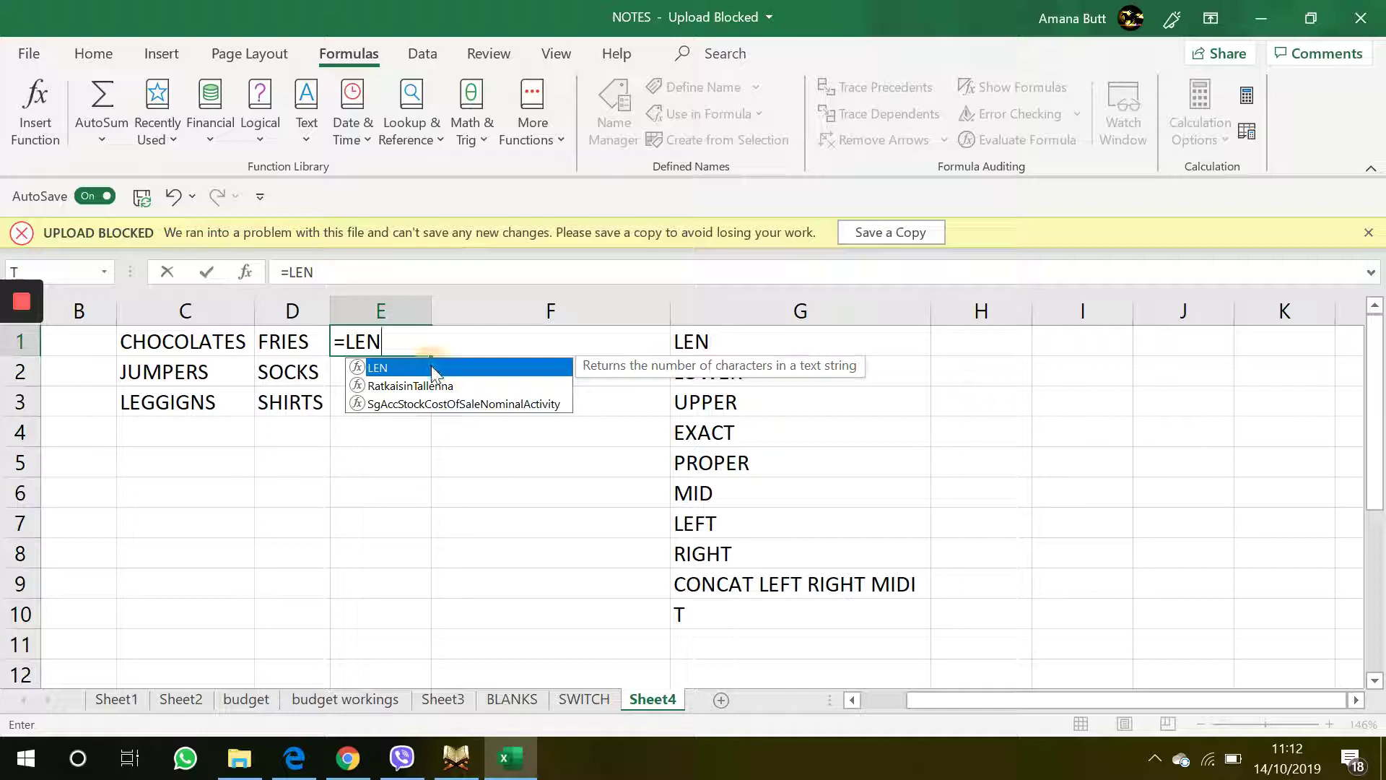
{"action": "double_click", "coordinate": [428, 366]}
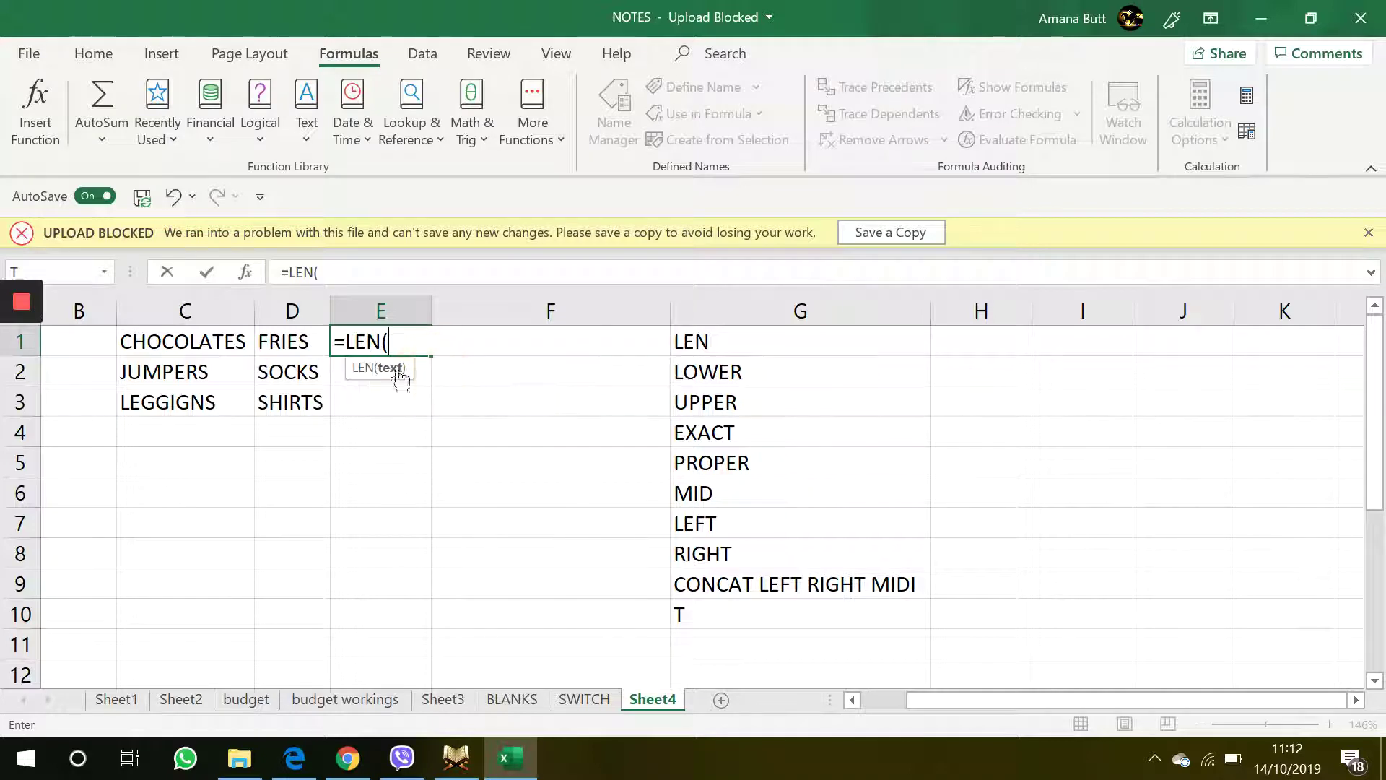
{"action": "left_click", "coordinate": [225, 346]}
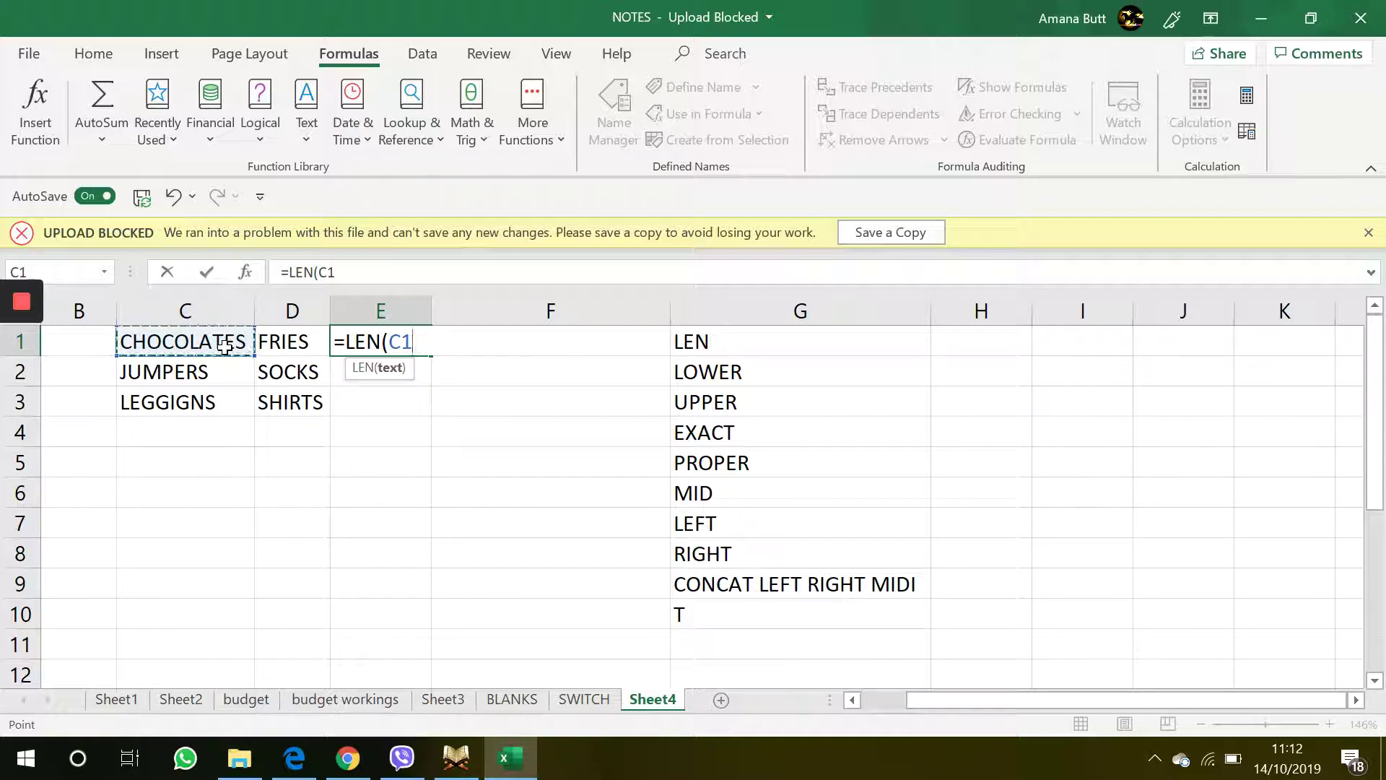
{"action": "key", "text": "Return"}
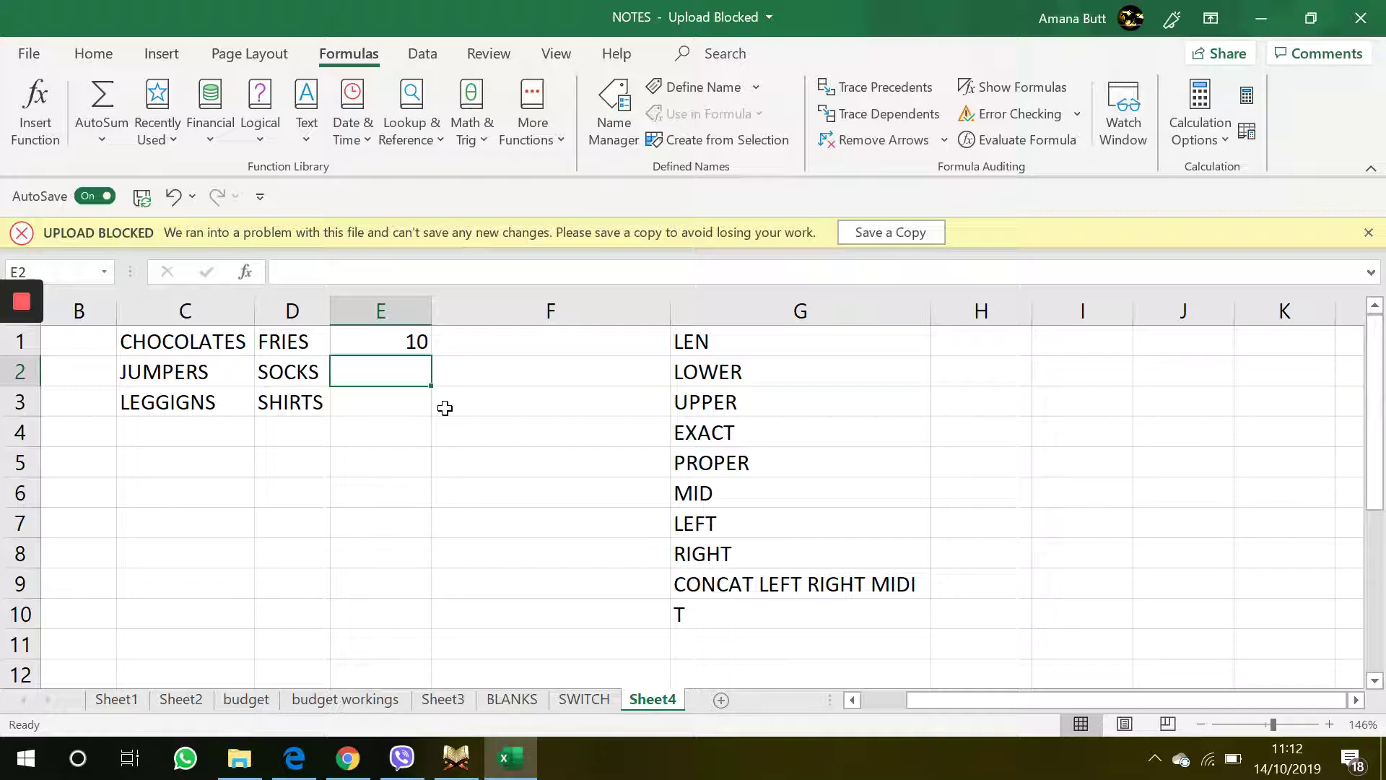
Enter a LEN formula in E2 that counts the characters of the text in D3
{"action": "type", "text": "=LE"}
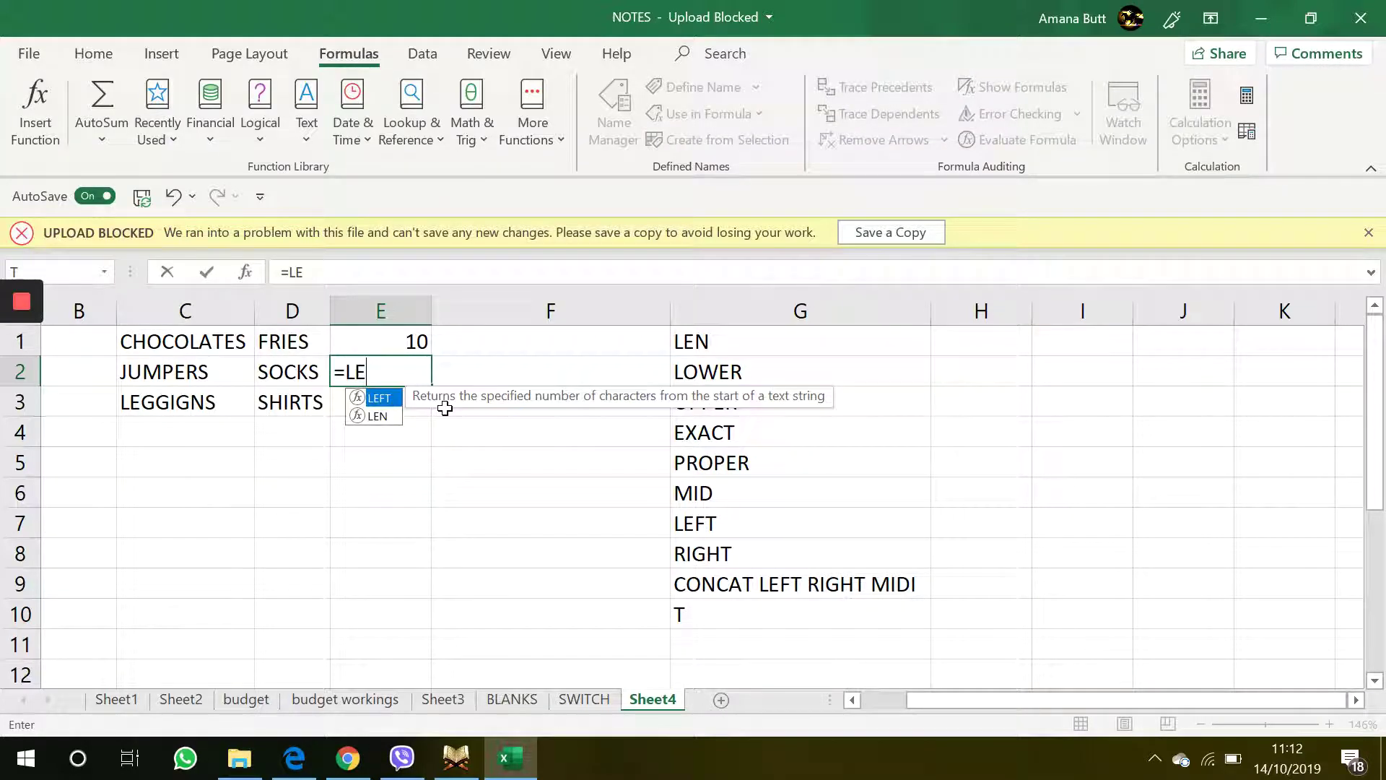
{"action": "type", "text": "N("}
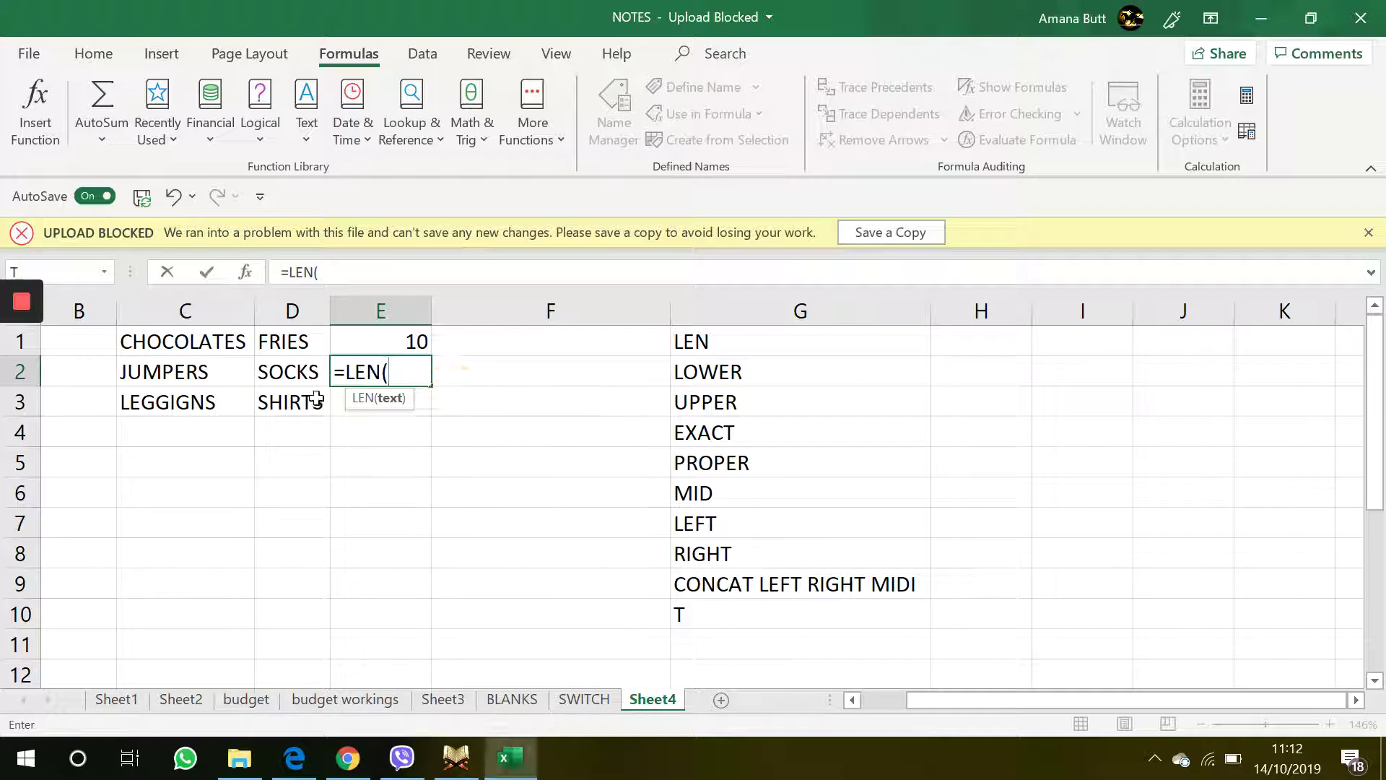
{"action": "left_click", "coordinate": [315, 398]}
{"action": "key", "text": "Return"}
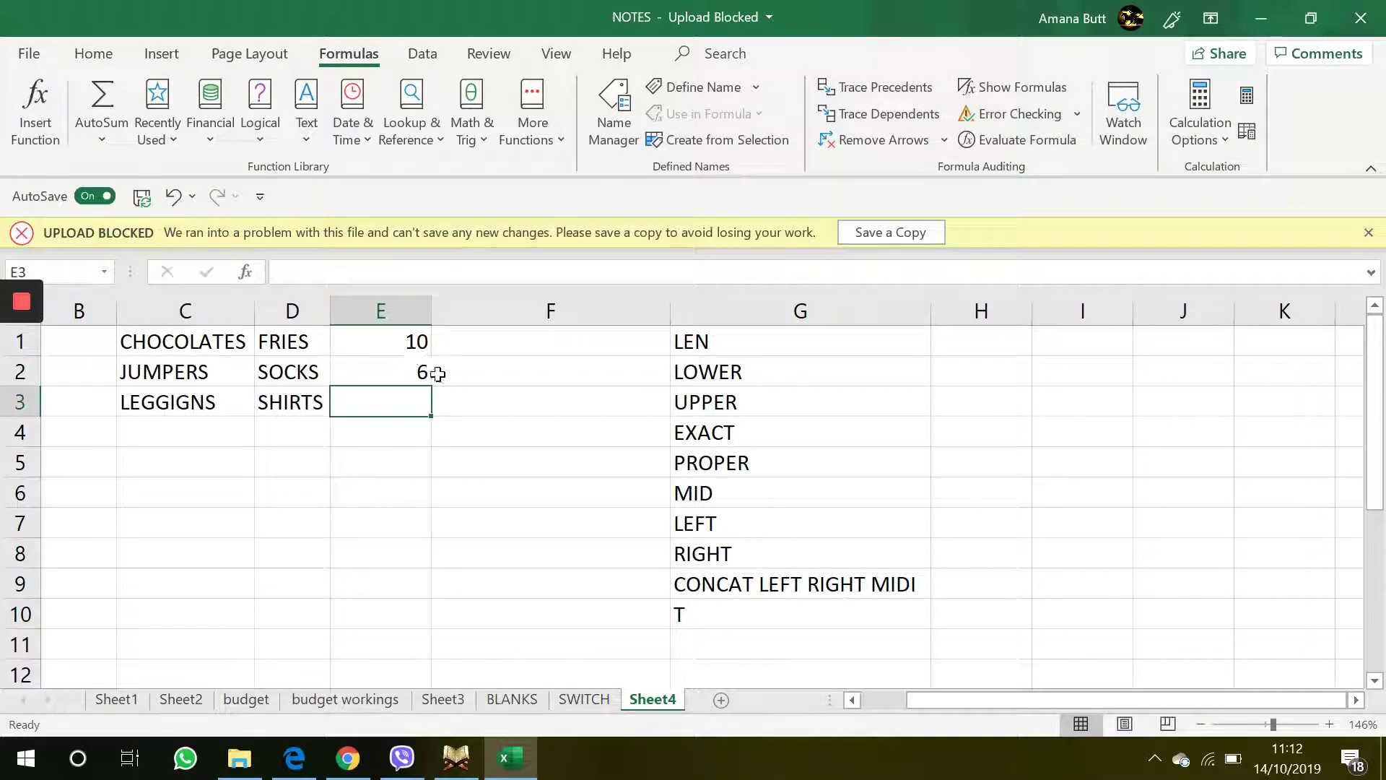
{"action": "left_click_drag", "start_coordinate": [715, 360], "coordinate": [736, 344]}
{"action": "left_click", "coordinate": [737, 344]}
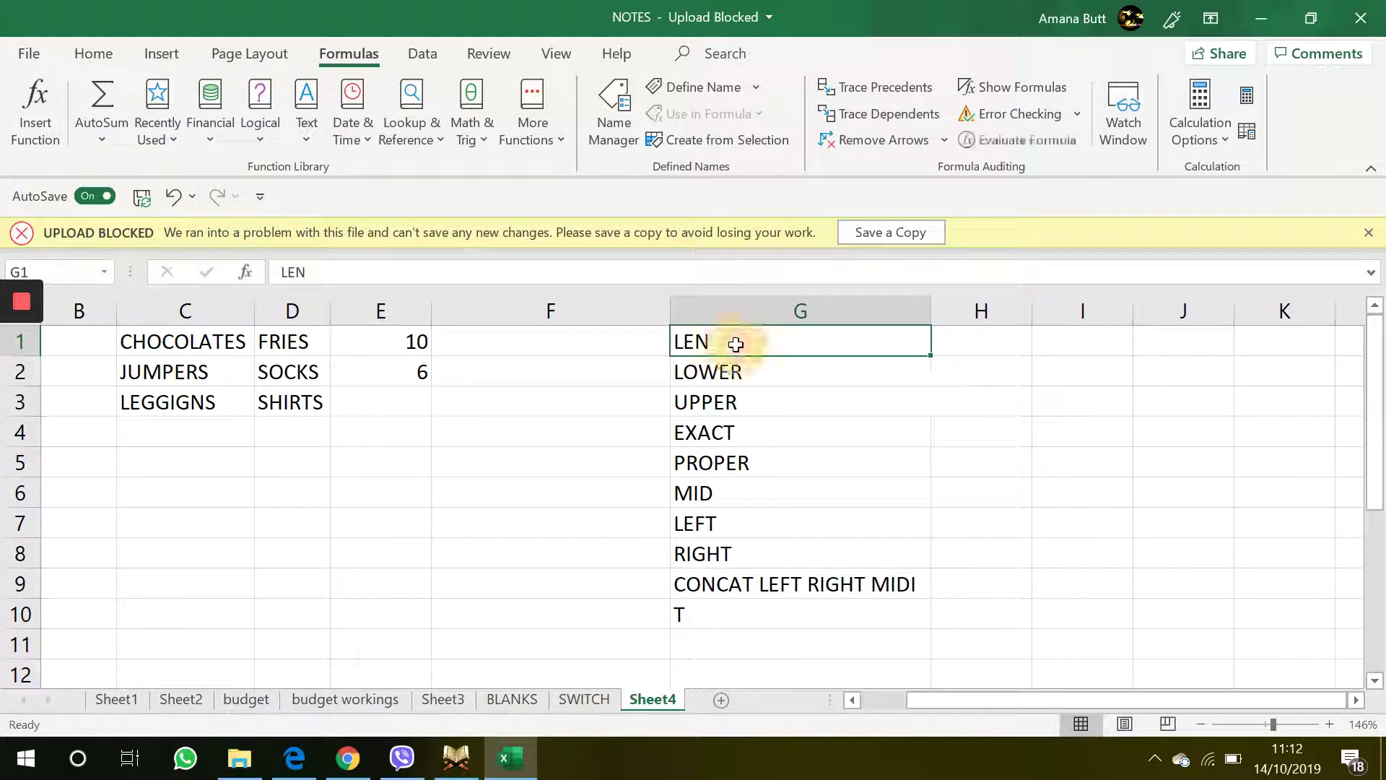
{"action": "left_click", "coordinate": [959, 346]}
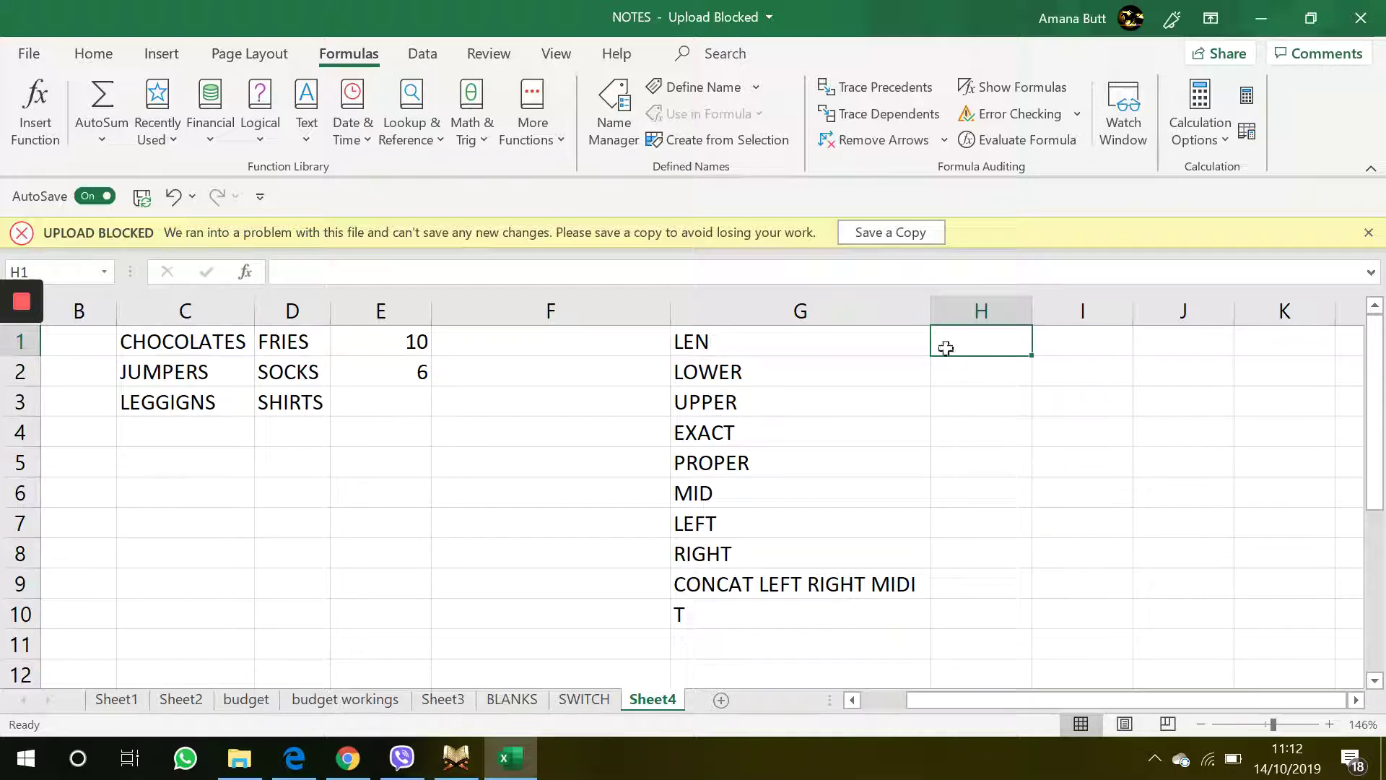
{"action": "left_click", "coordinate": [780, 379]}
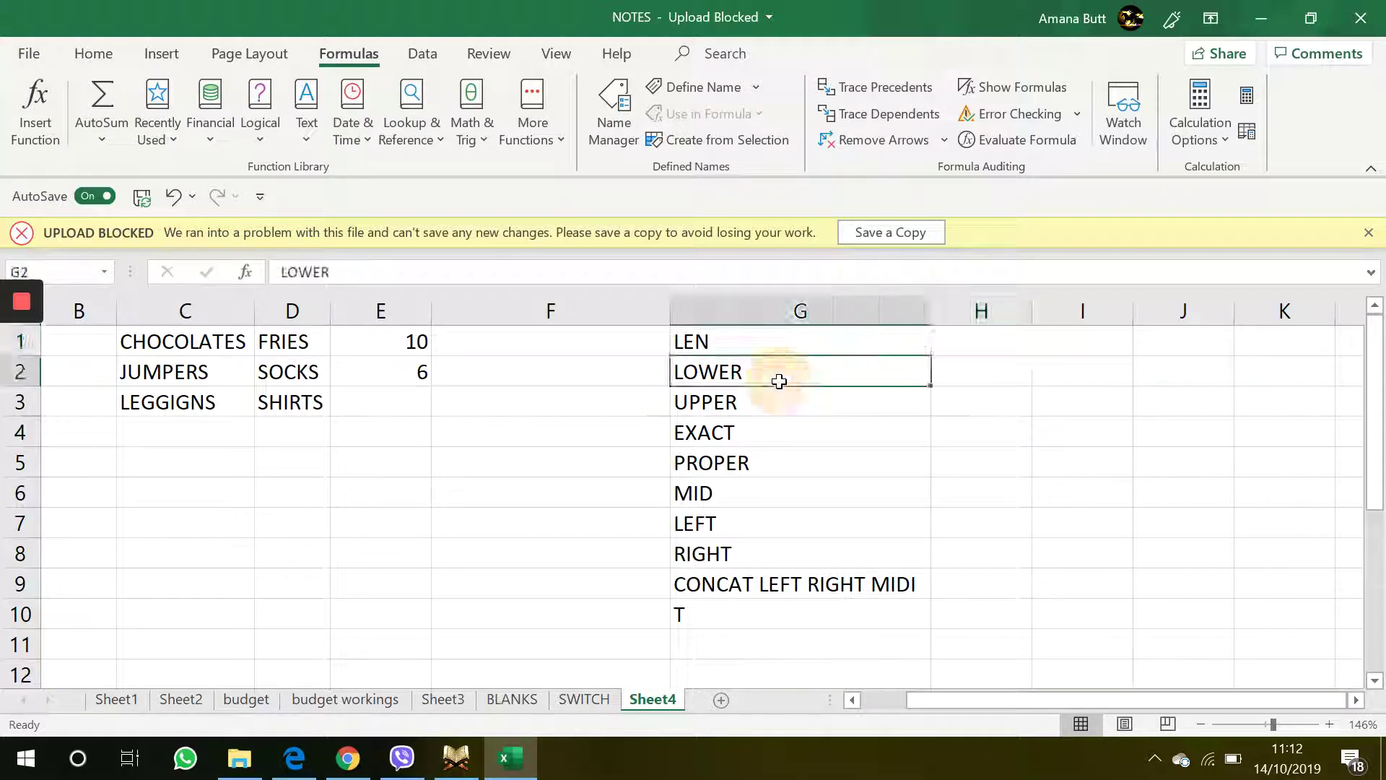
Clear the two LEN formulas from cells E1:E2
{"action": "left_click", "coordinate": [370, 356]}
{"action": "left_click_drag", "start_coordinate": [369, 356], "coordinate": [370, 371]}
{"action": "key", "text": "Delete"}
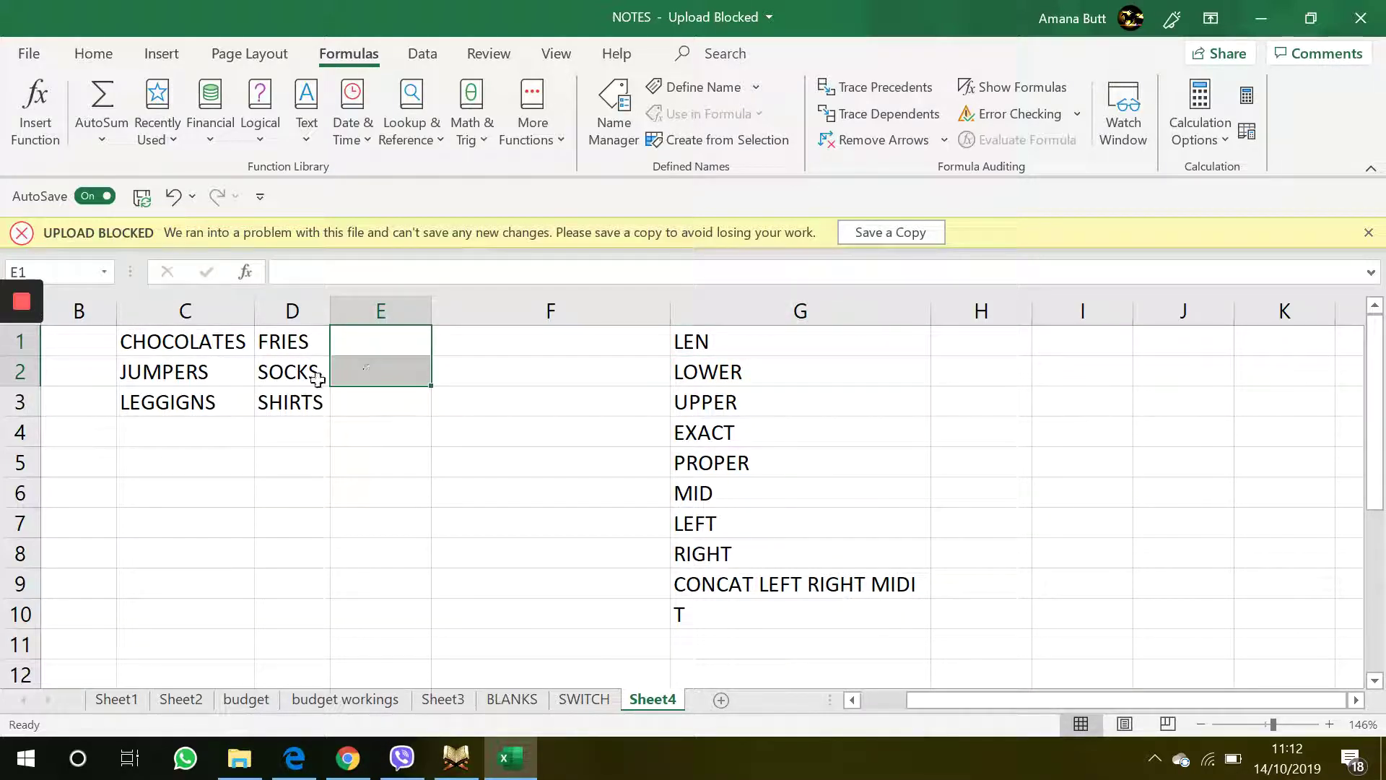
Try to convert the whole range C1:D3 to lowercase with a single LOWER formula in E1, and clear it
{"action": "left_click_drag", "start_coordinate": [206, 341], "coordinate": [294, 401]}
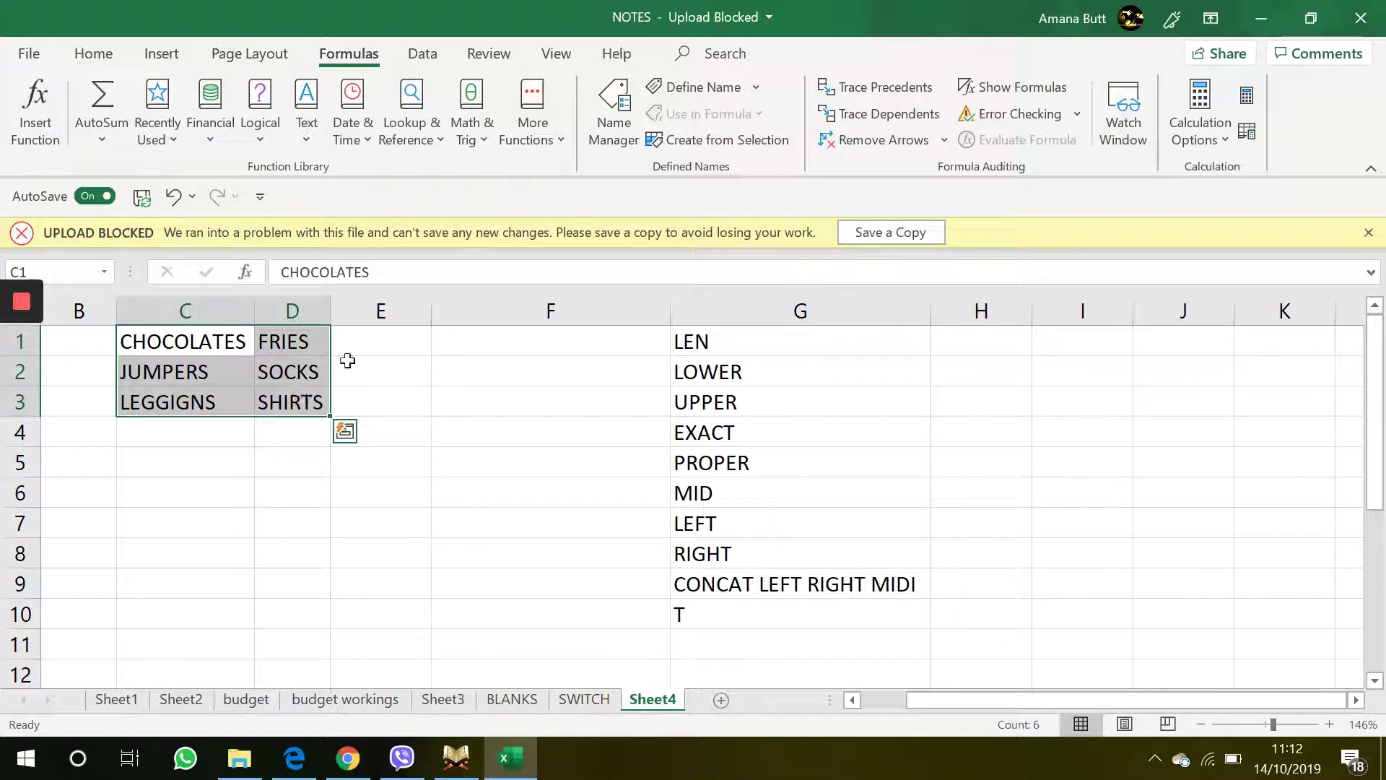
{"action": "left_click", "coordinate": [390, 340]}
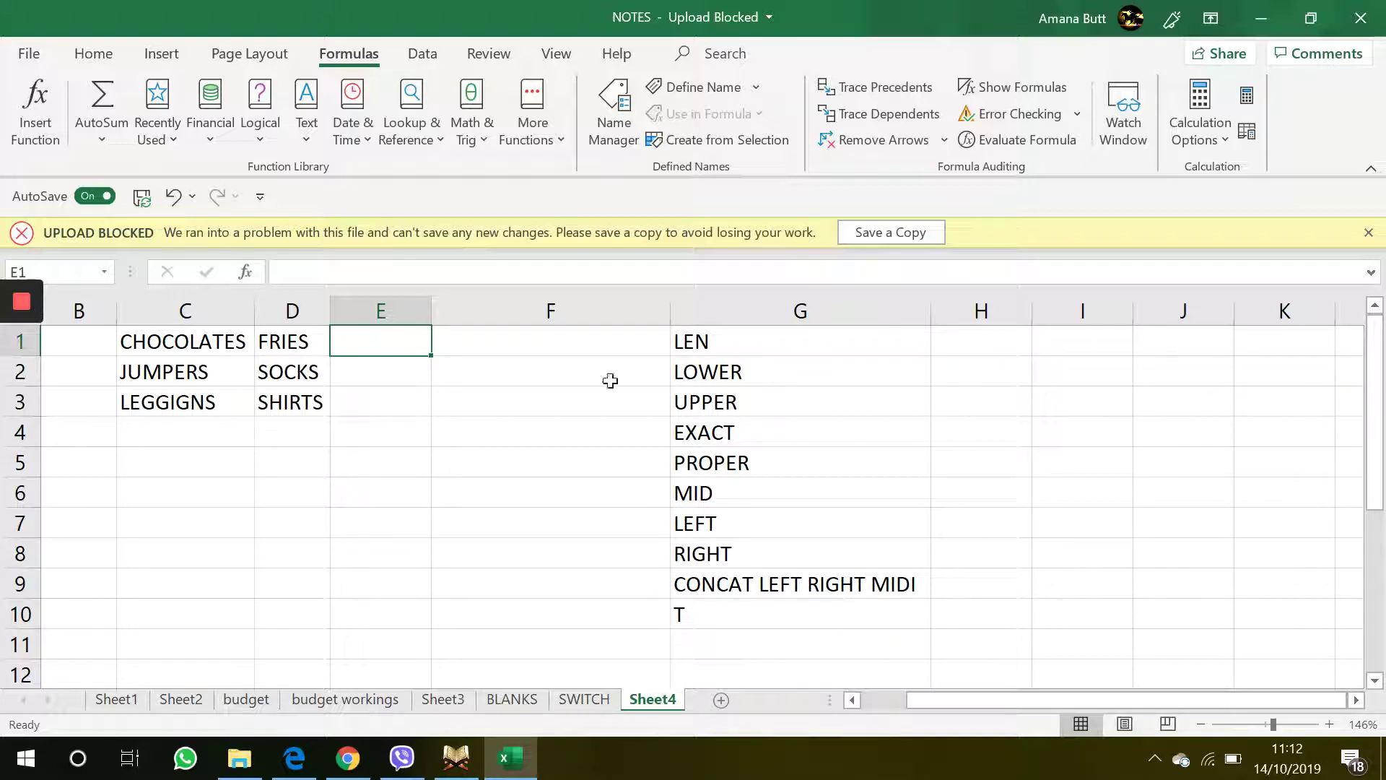
{"action": "type", "text": "=LOW"}
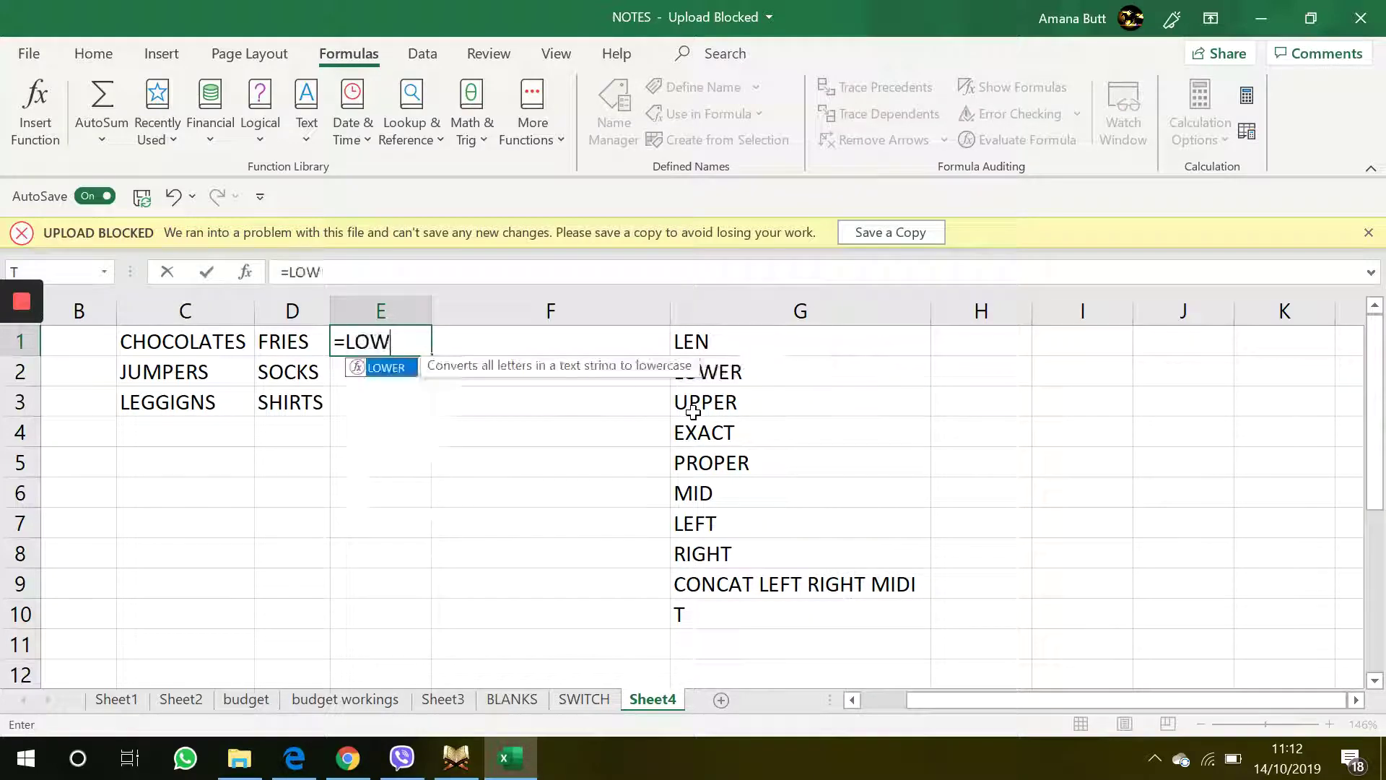
{"action": "type", "text": "ER"}
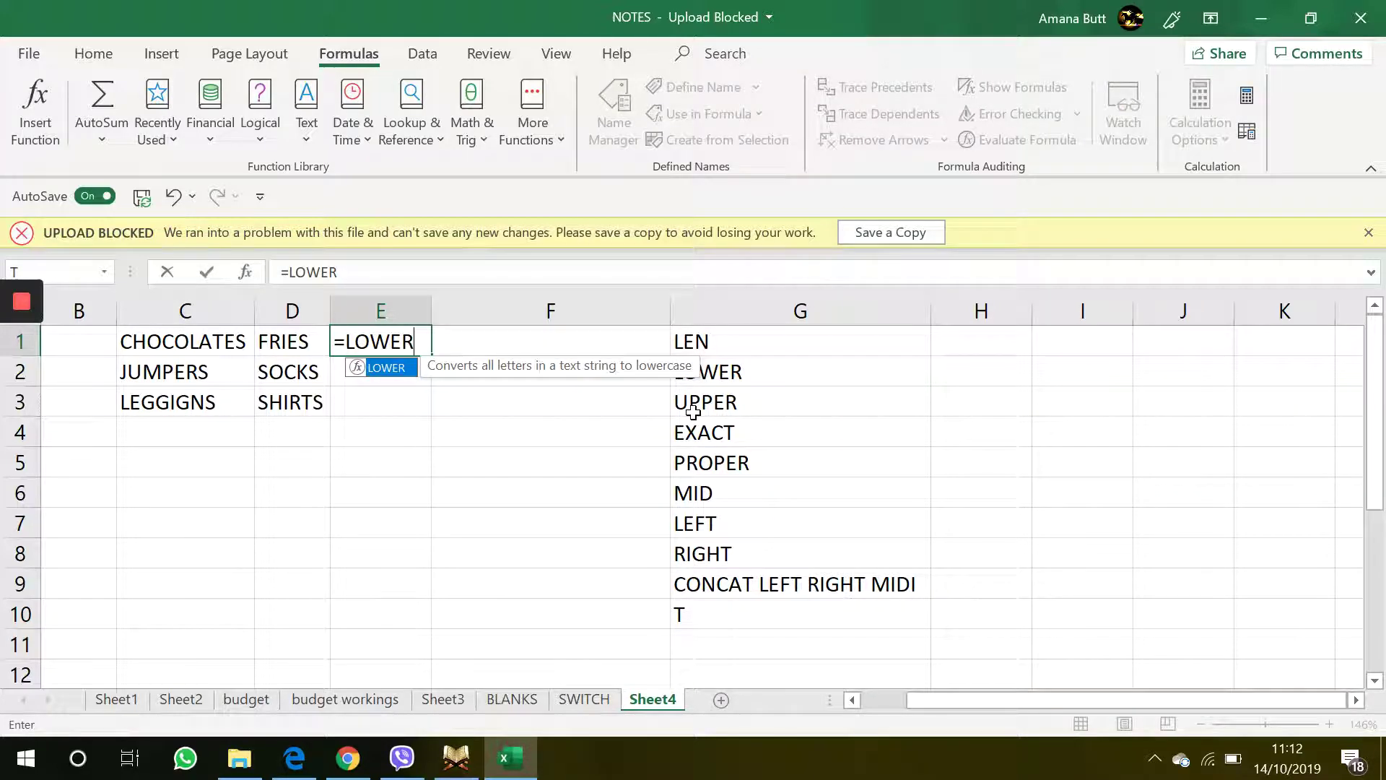
{"action": "double_click", "coordinate": [395, 369]}
{"action": "left_click_drag", "start_coordinate": [190, 346], "coordinate": [289, 404]}
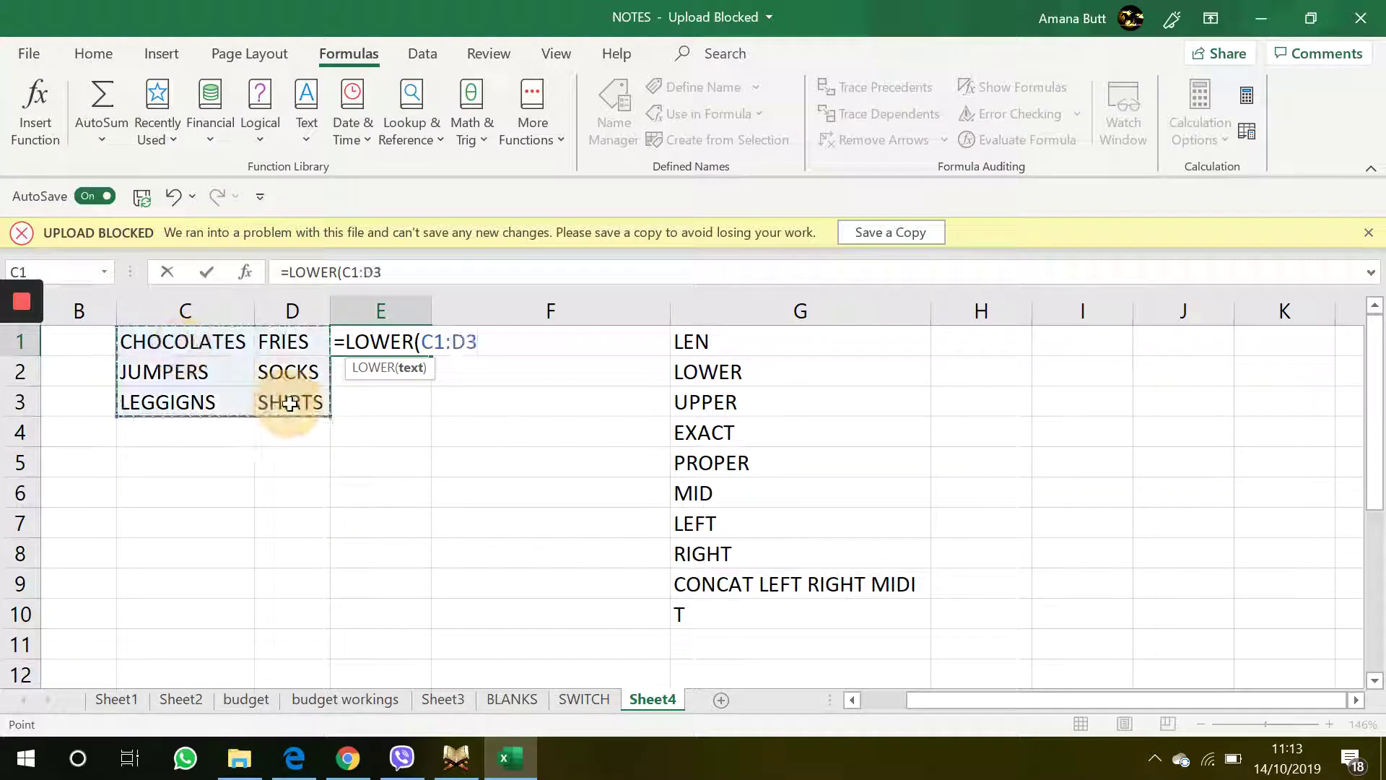
{"action": "key", "text": "Return"}
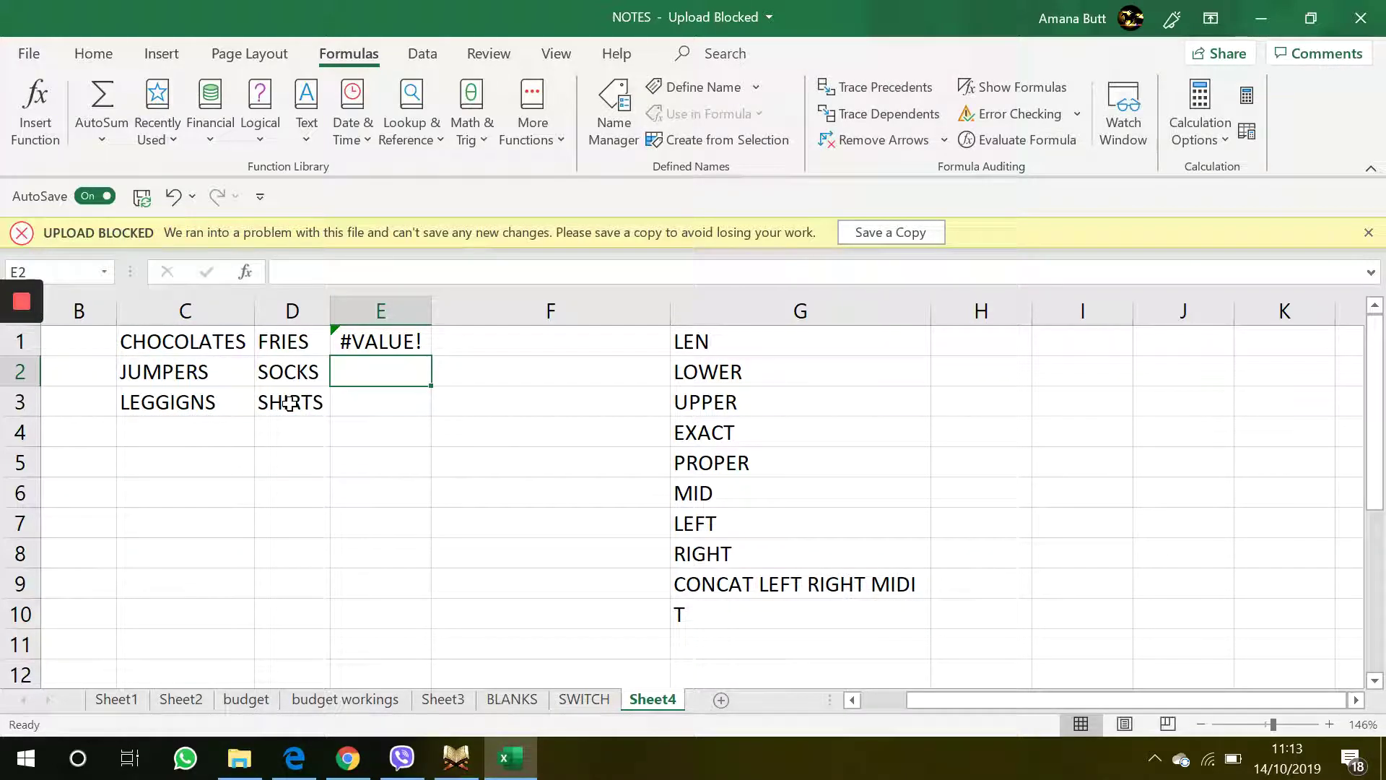
{"action": "left_click", "coordinate": [412, 346]}
{"action": "key", "text": "Delete"}
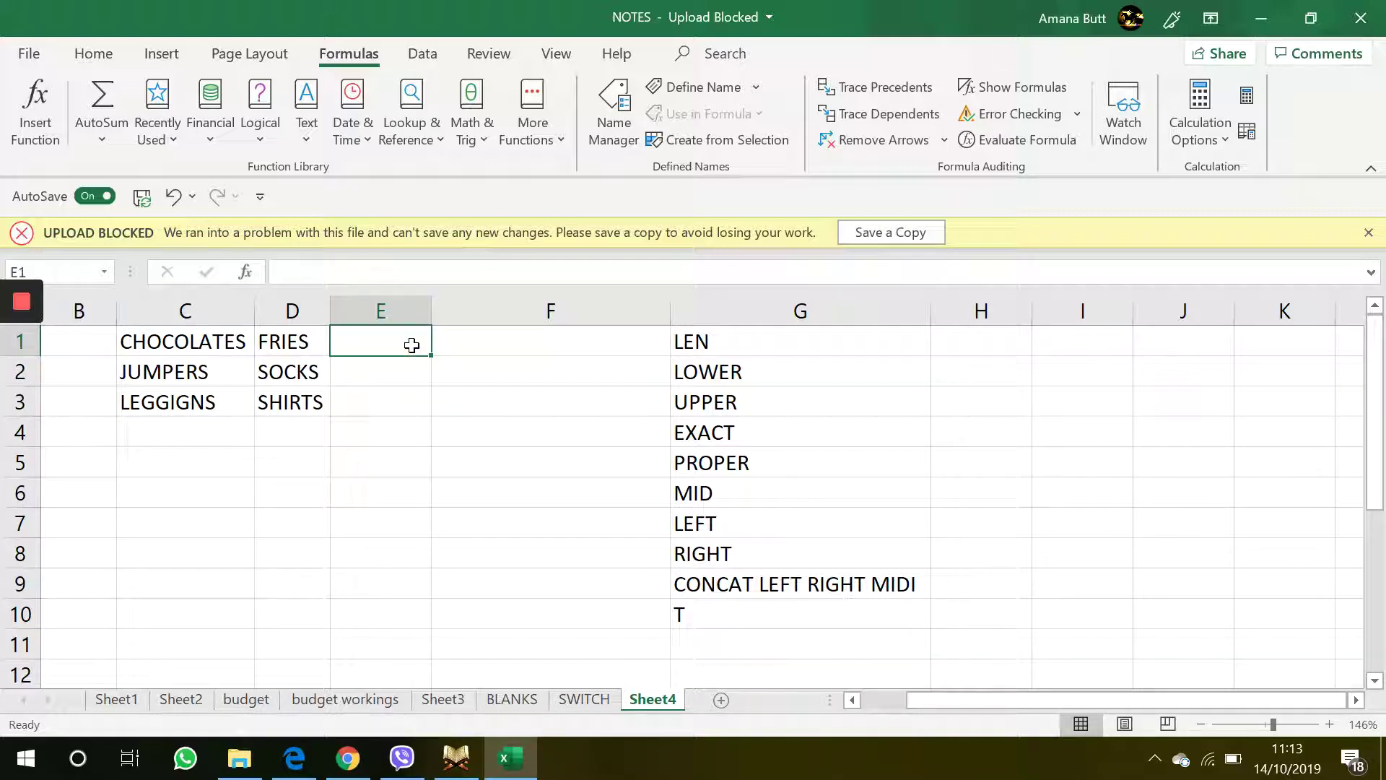
Enter a LOWER formula in E1 that converts the text in C1, and fit column E's width to its contents
{"action": "left_click_drag", "start_coordinate": [411, 345], "coordinate": [485, 426]}
{"action": "left_click", "coordinate": [403, 360]}
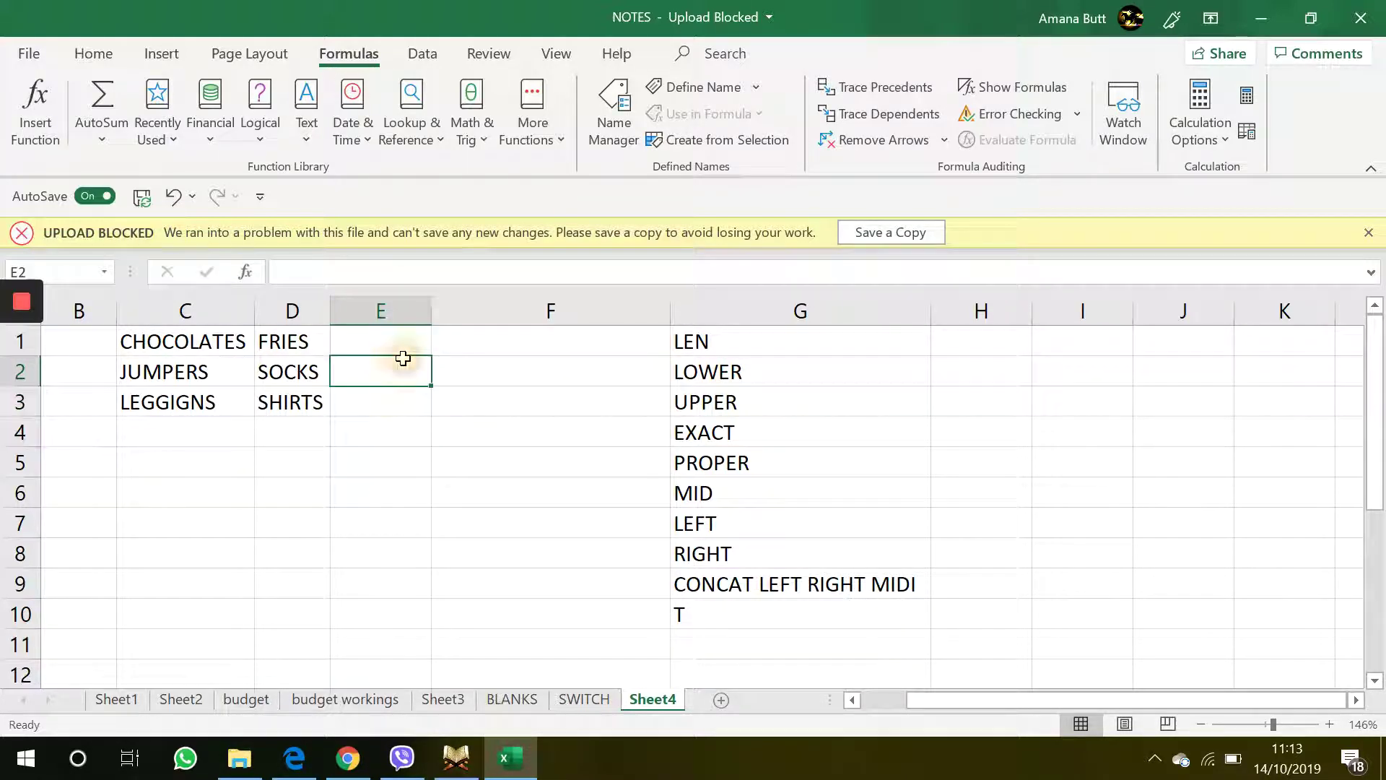
{"action": "left_click", "coordinate": [412, 345]}
{"action": "type", "text": "=LOWER"}
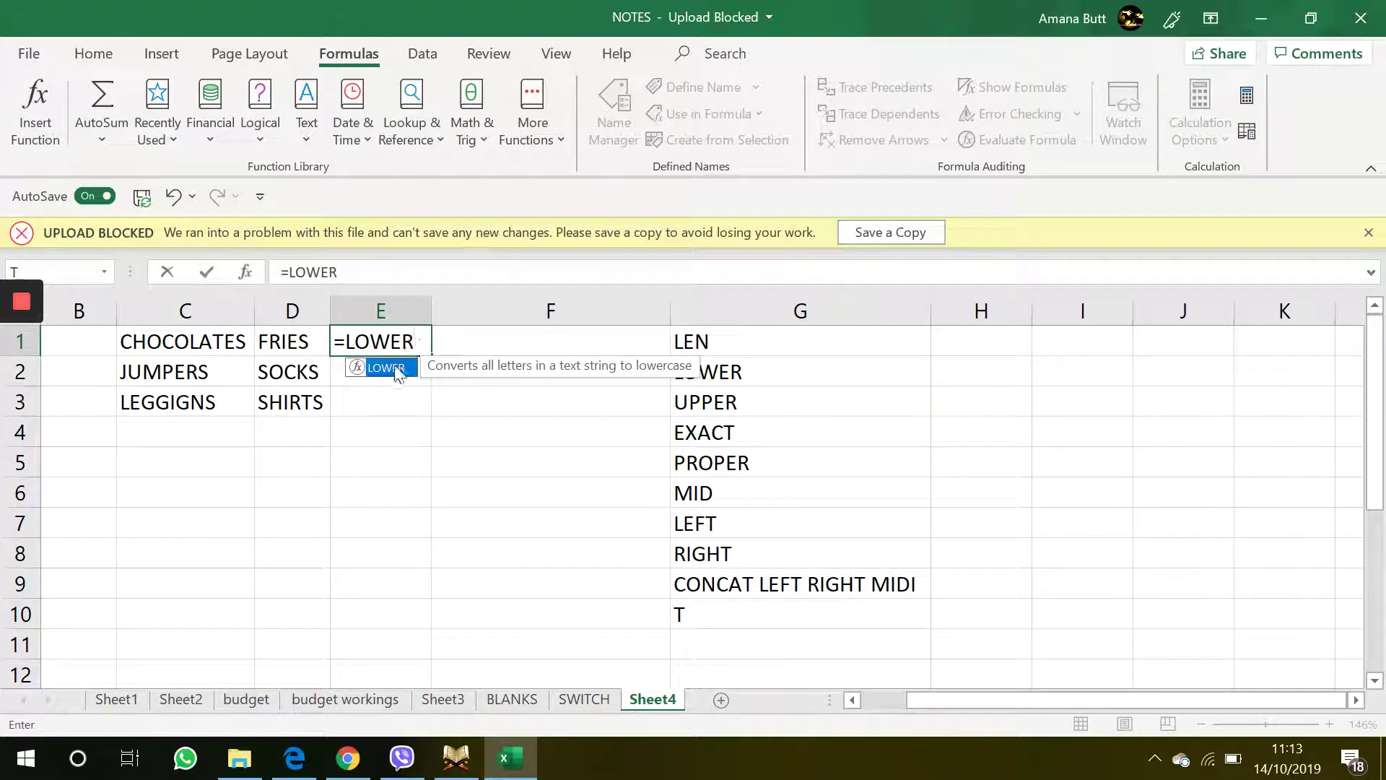
{"action": "double_click", "coordinate": [396, 369]}
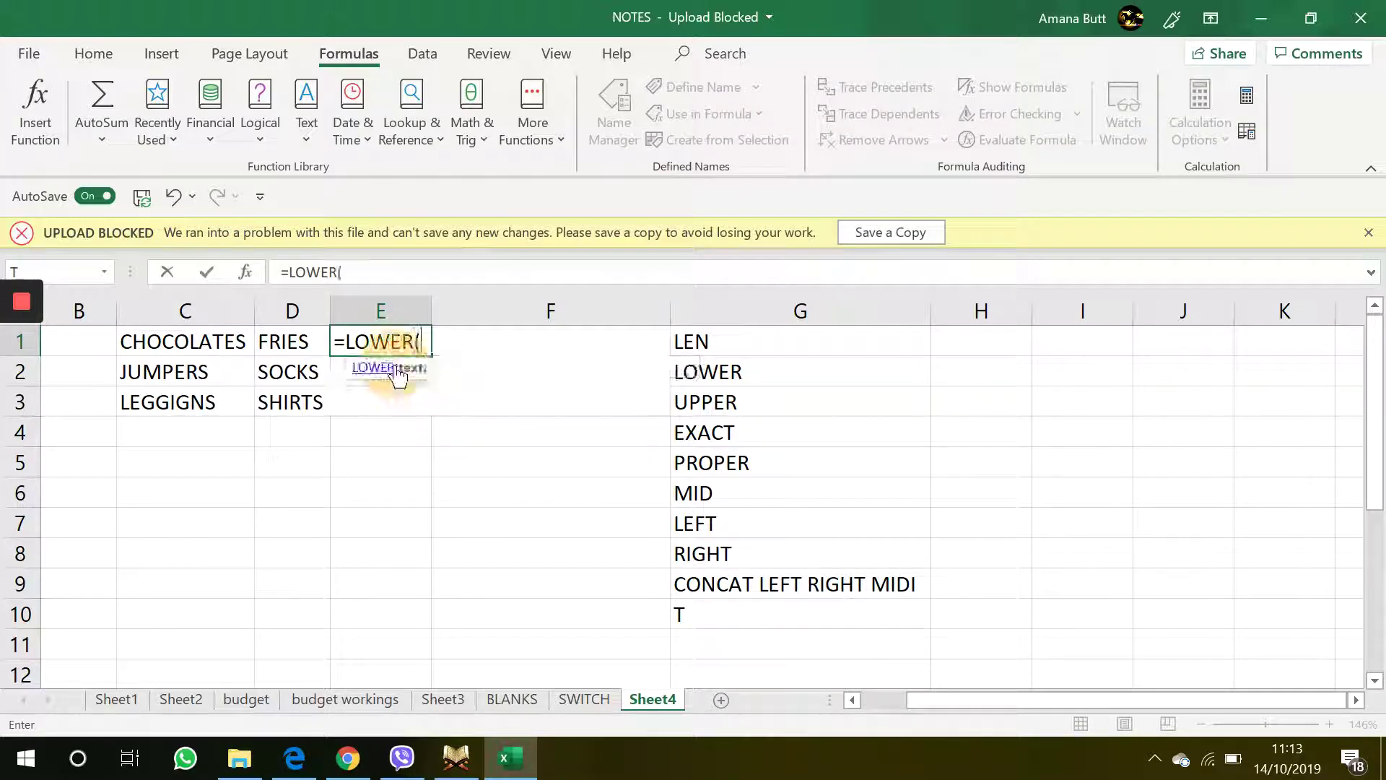
{"action": "left_click", "coordinate": [193, 342]}
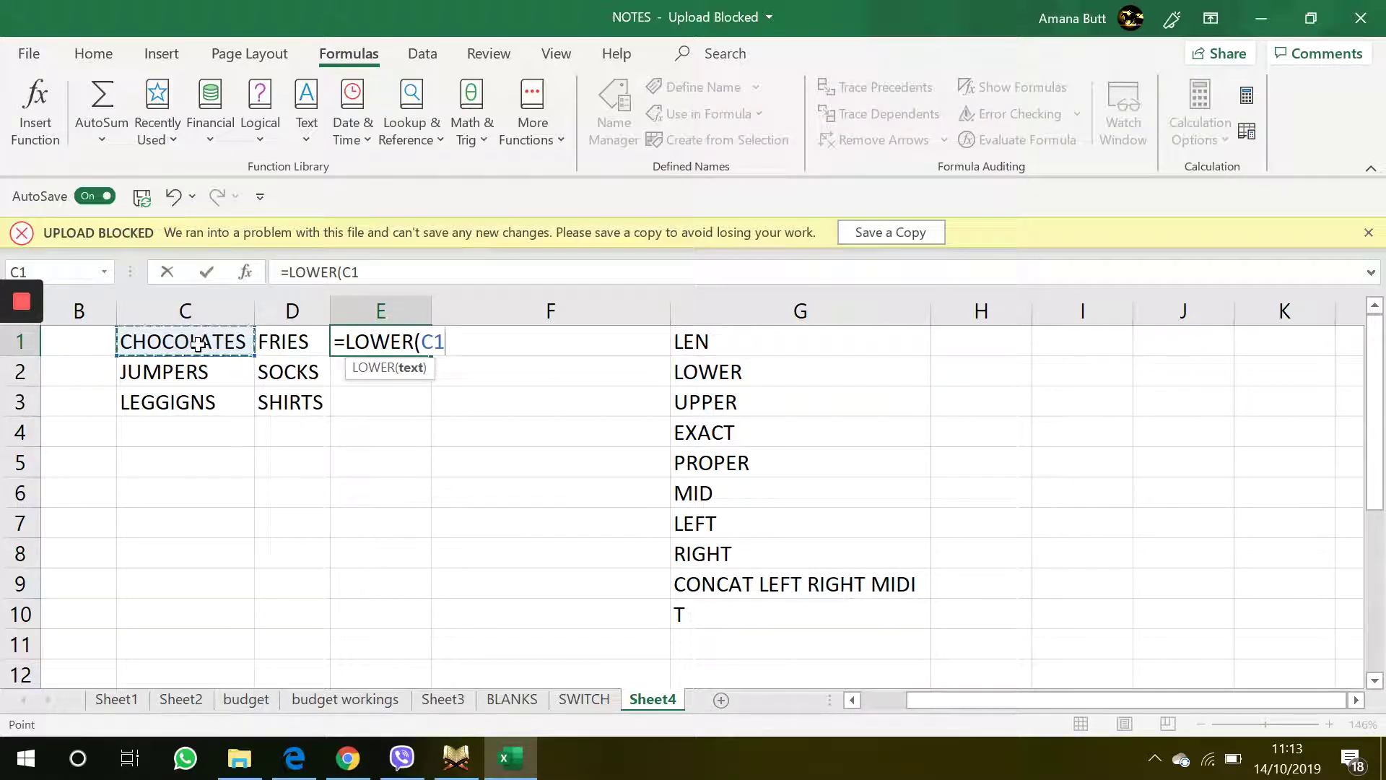
{"action": "key", "text": "Return"}
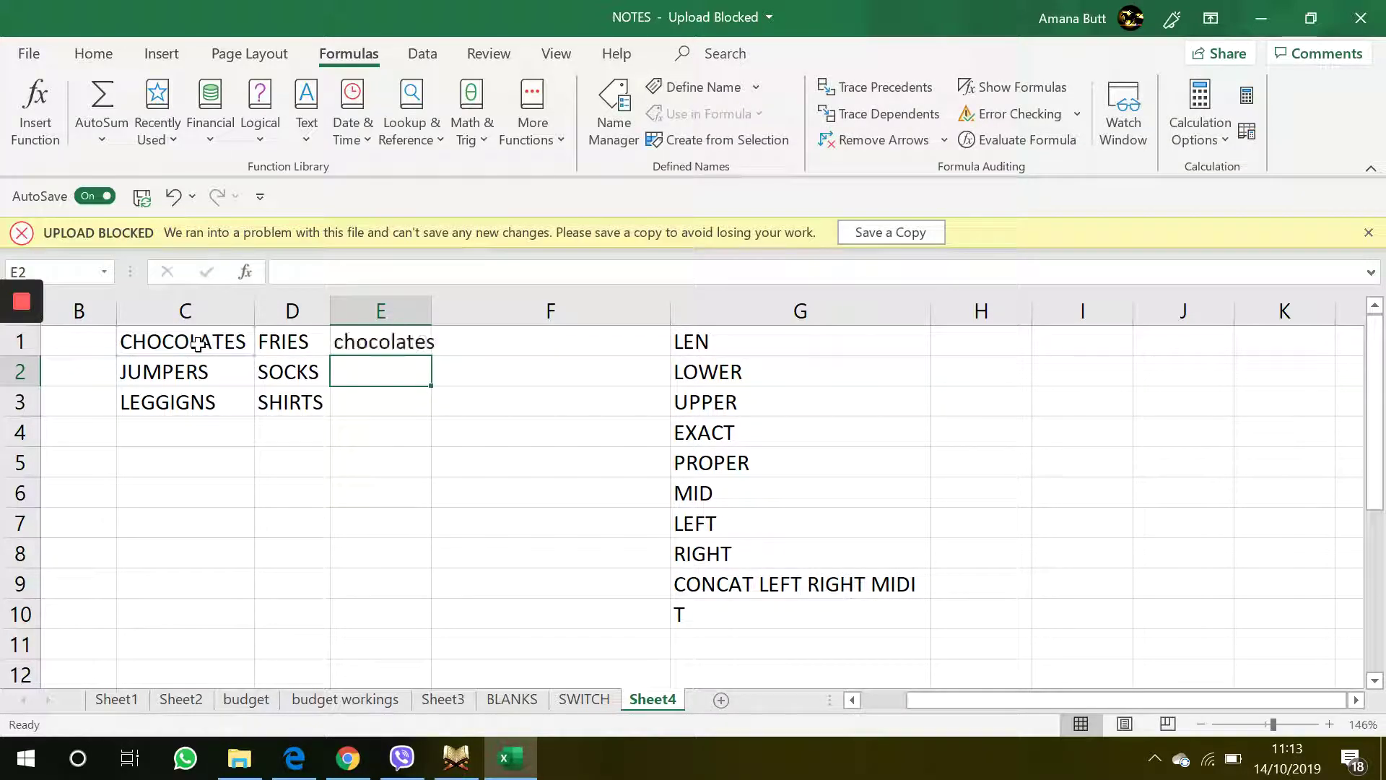
{"action": "double_click", "coordinate": [426, 311]}
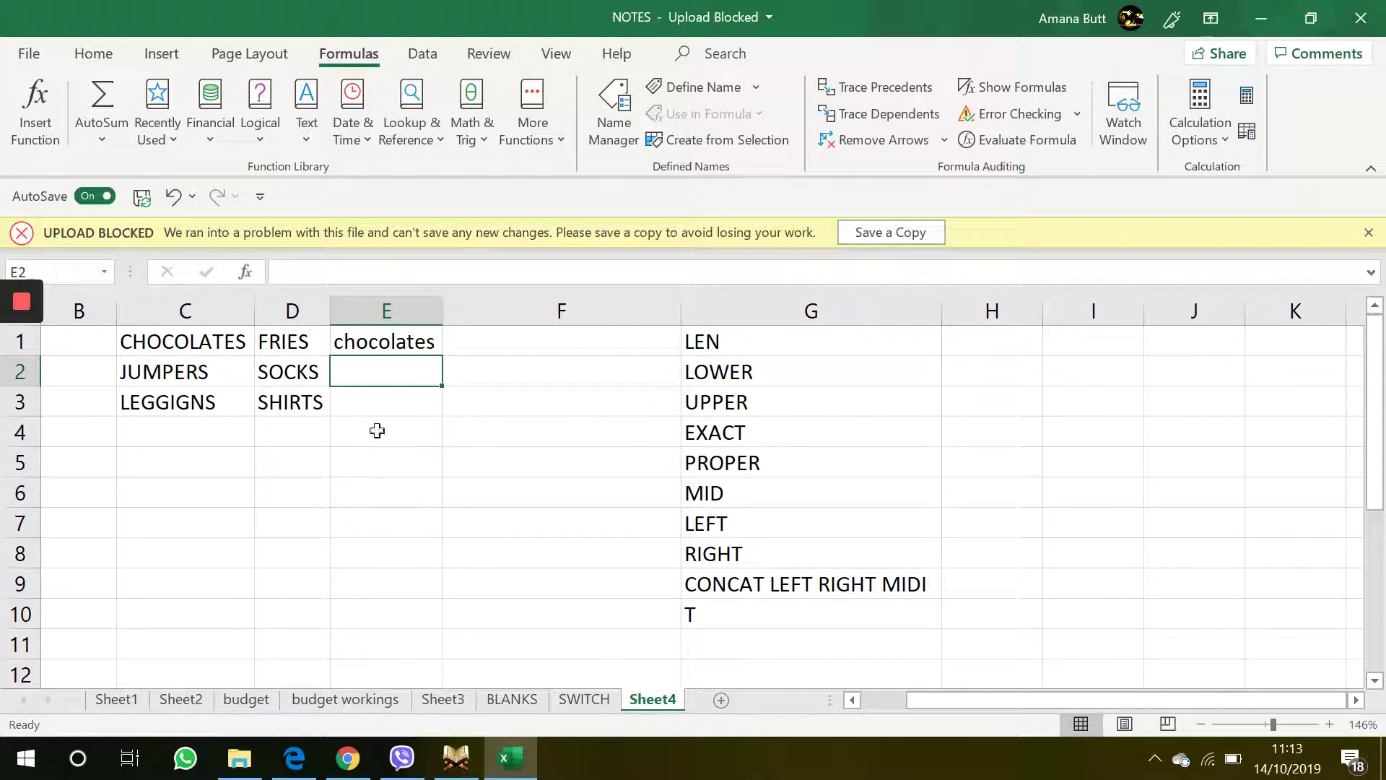
Enter a LOWER formula in E2 that converts the text in C2 to lowercase
{"action": "type", "text": "=LOWER"}
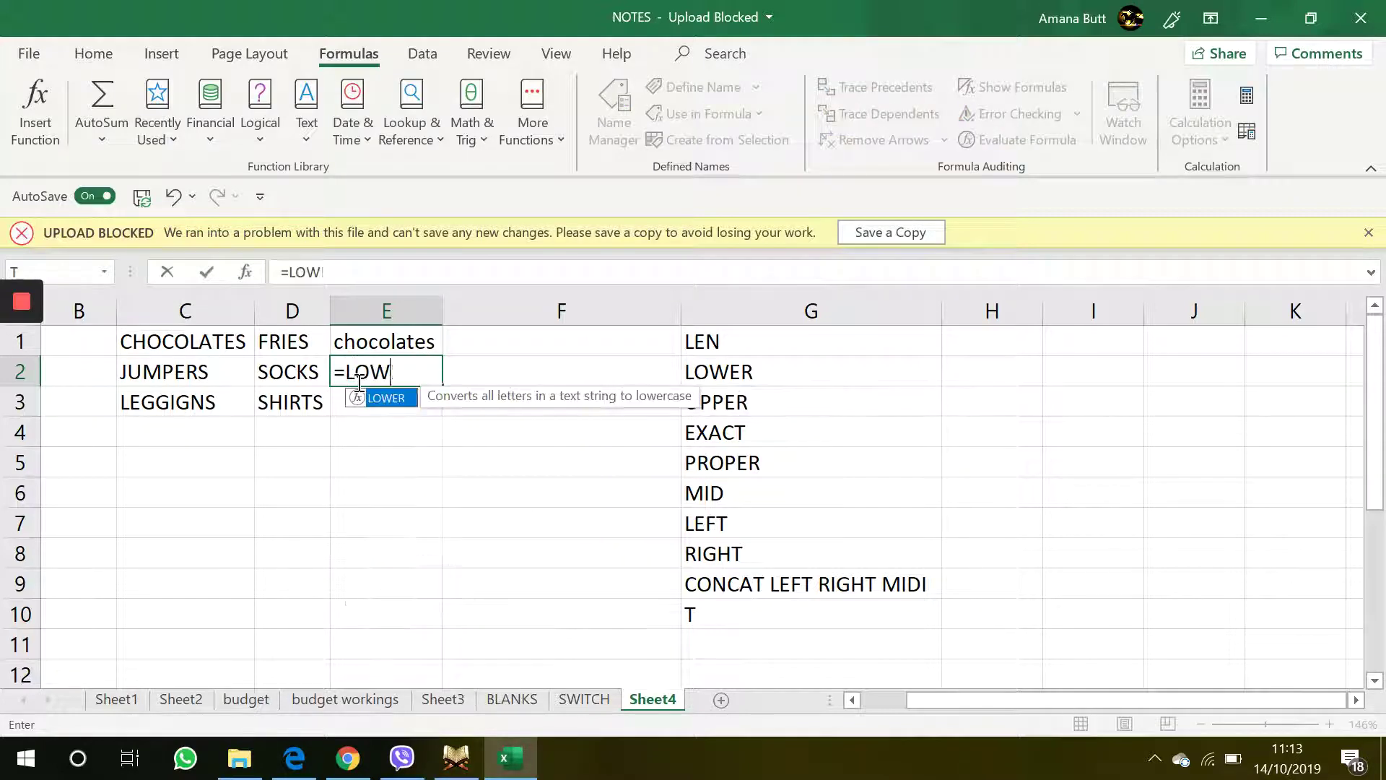
{"action": "double_click", "coordinate": [368, 398]}
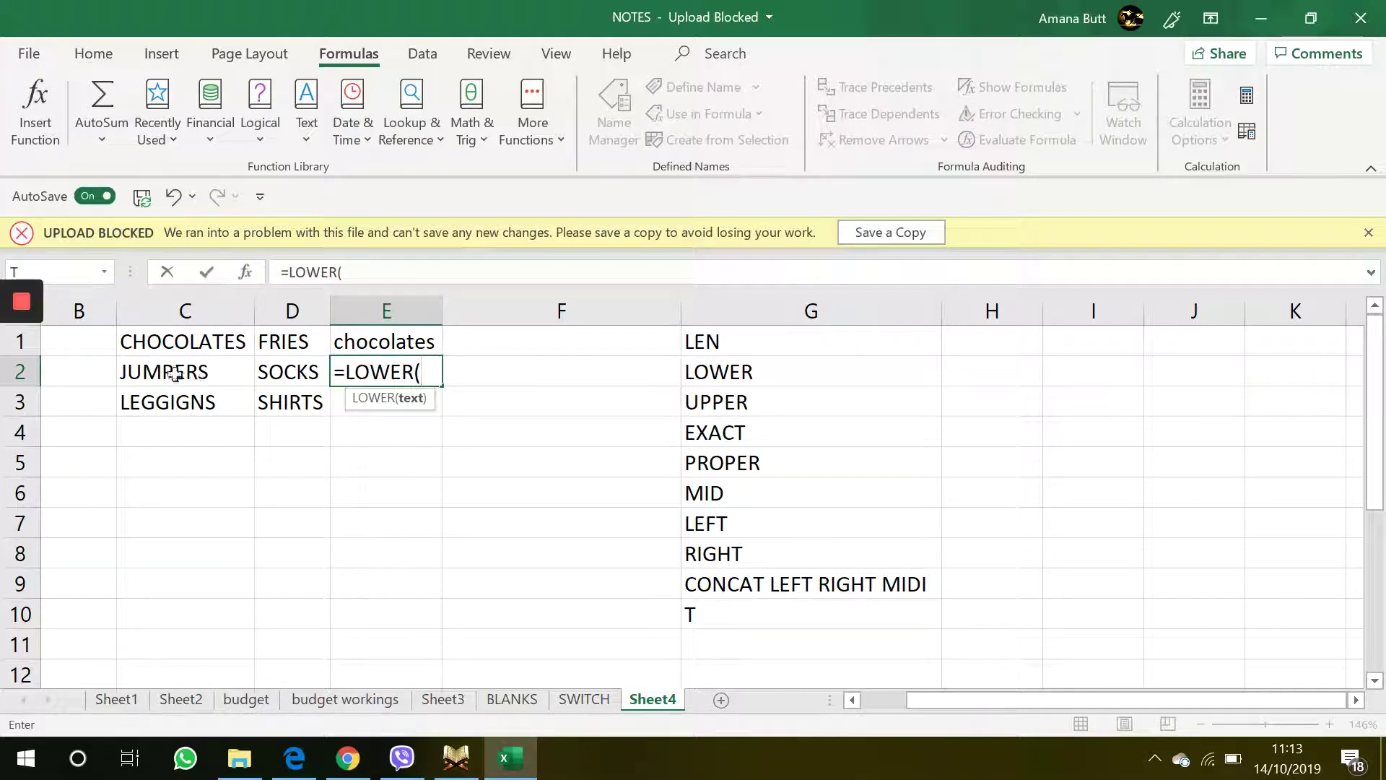
{"action": "left_click", "coordinate": [168, 372]}
{"action": "key", "text": "Return"}
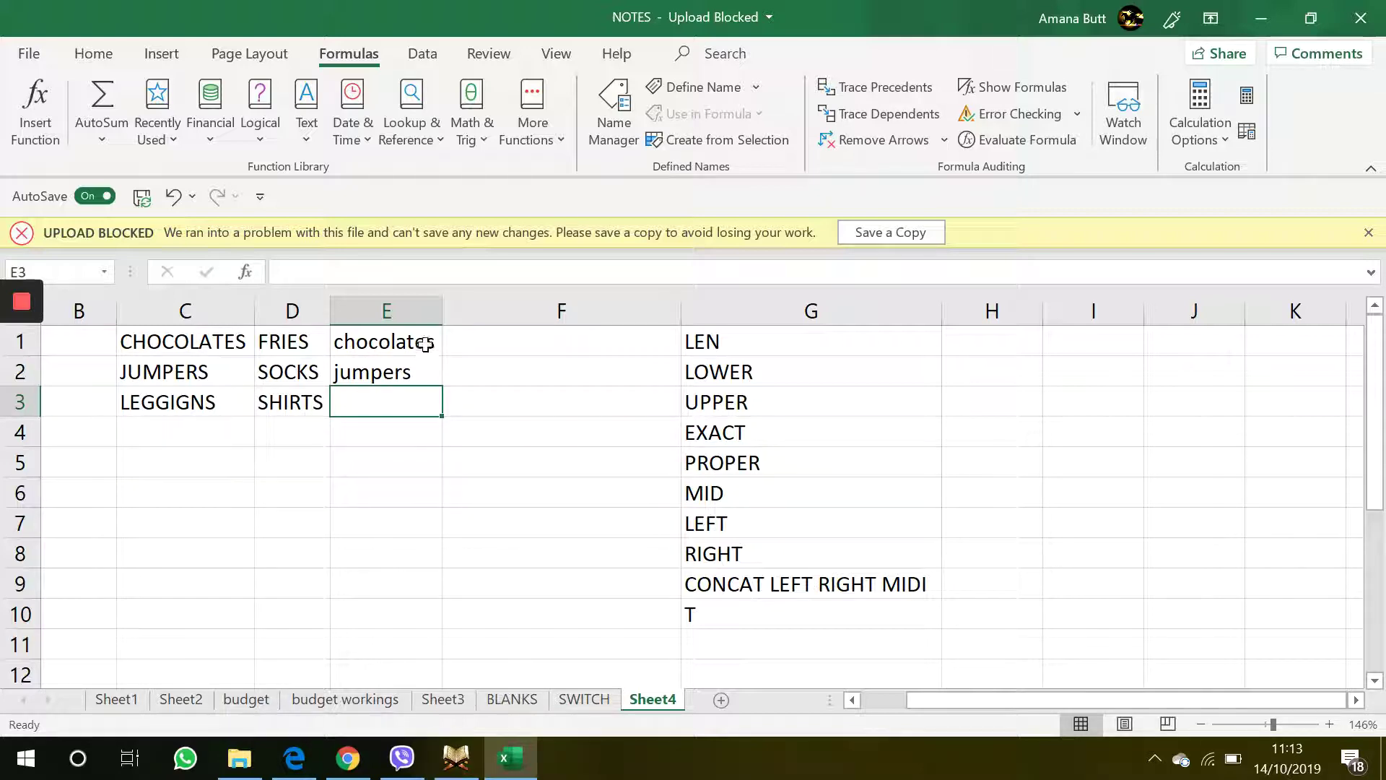
Enter an UPPER formula in F1 that converts the lowercase word in E1 to uppercase
{"action": "left_click_drag", "start_coordinate": [424, 344], "coordinate": [426, 374]}
{"action": "left_click", "coordinate": [532, 343]}
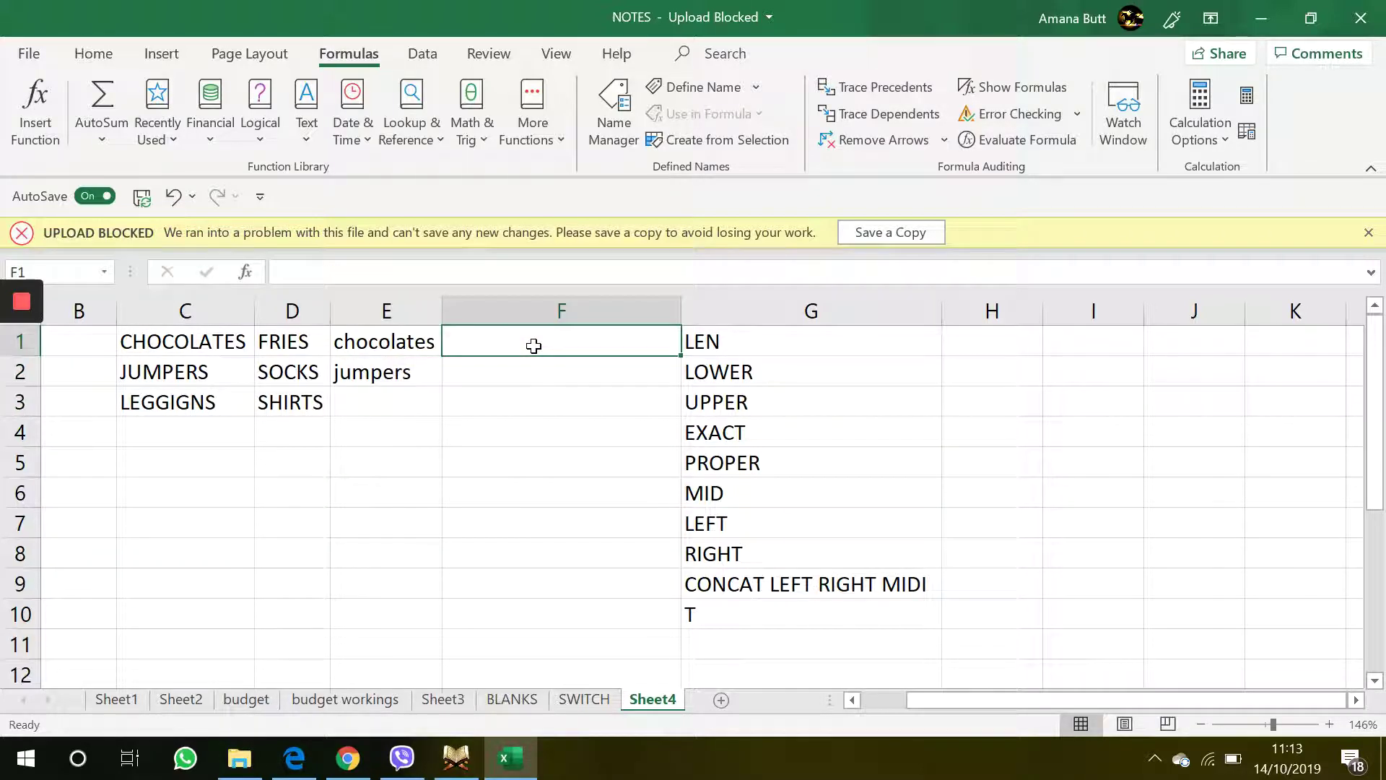
{"action": "type", "text": "=L"}
{"action": "key", "text": "BackSpace"}
{"action": "type", "text": "I"}
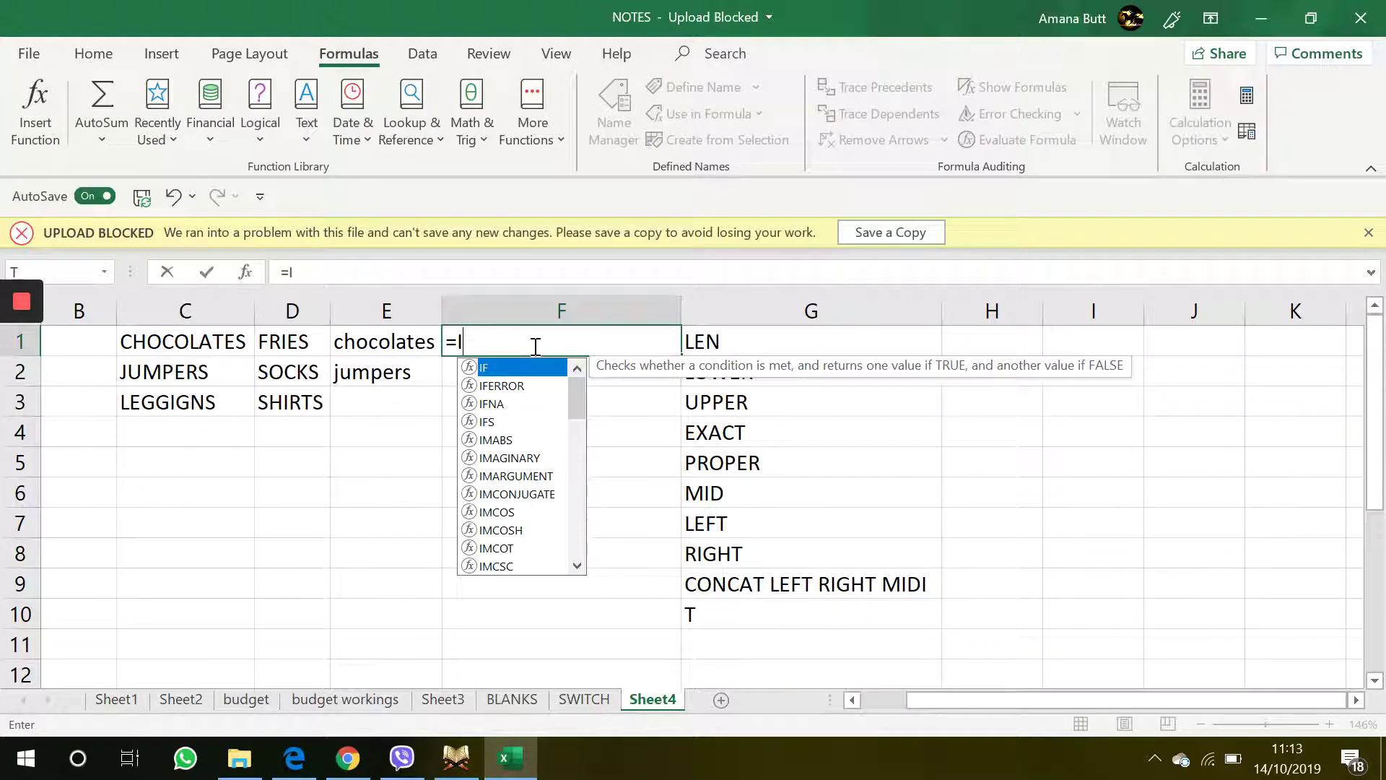
{"action": "key", "text": "BackSpace"}
{"action": "type", "text": "UPPE"}
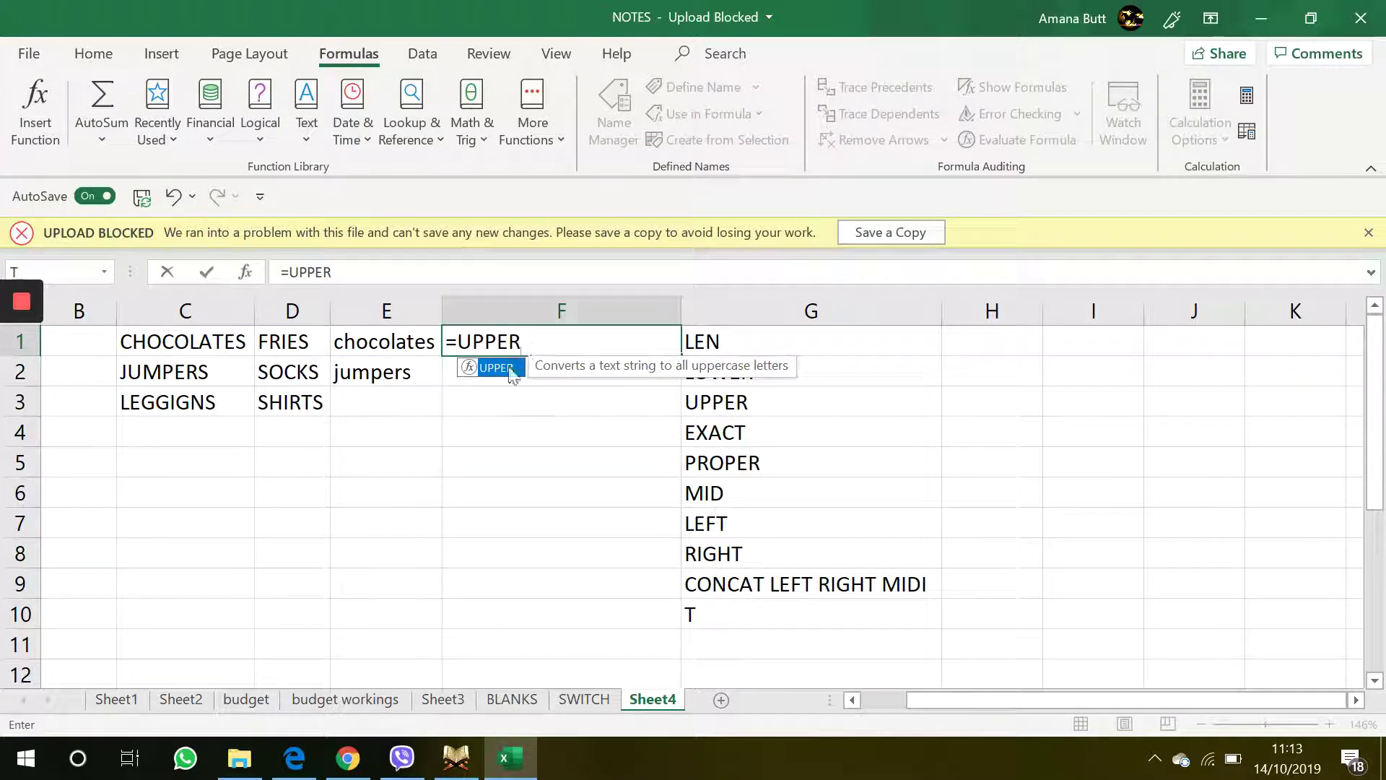
{"action": "type", "text": "R"}
{"action": "double_click", "coordinate": [510, 369]}
{"action": "left_click", "coordinate": [347, 342]}
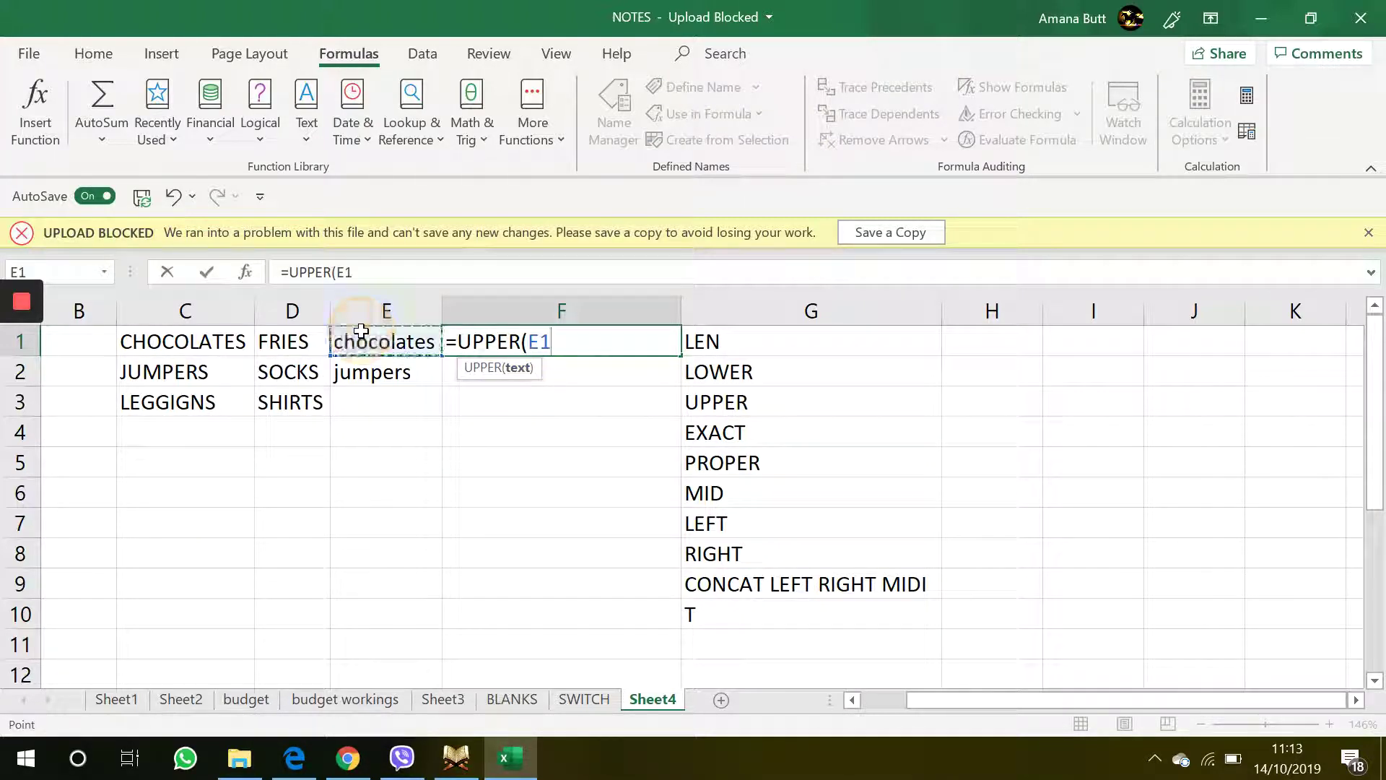
{"action": "key", "text": "Return"}
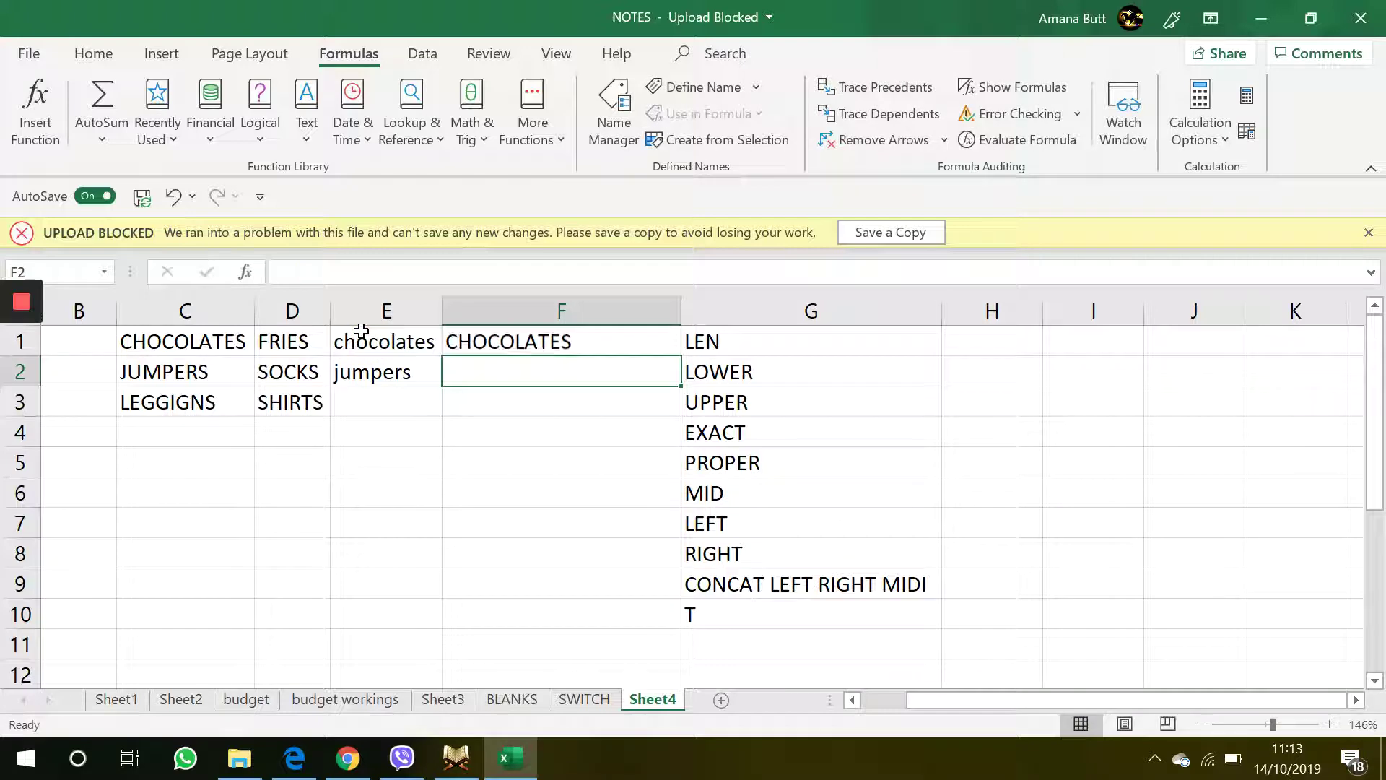
Enter an UPPER formula in F2 that converts the lowercase word in E2 to uppercase
{"action": "left_click", "coordinate": [632, 348]}
{"action": "left_click", "coordinate": [612, 378]}
{"action": "type", "text": "="}
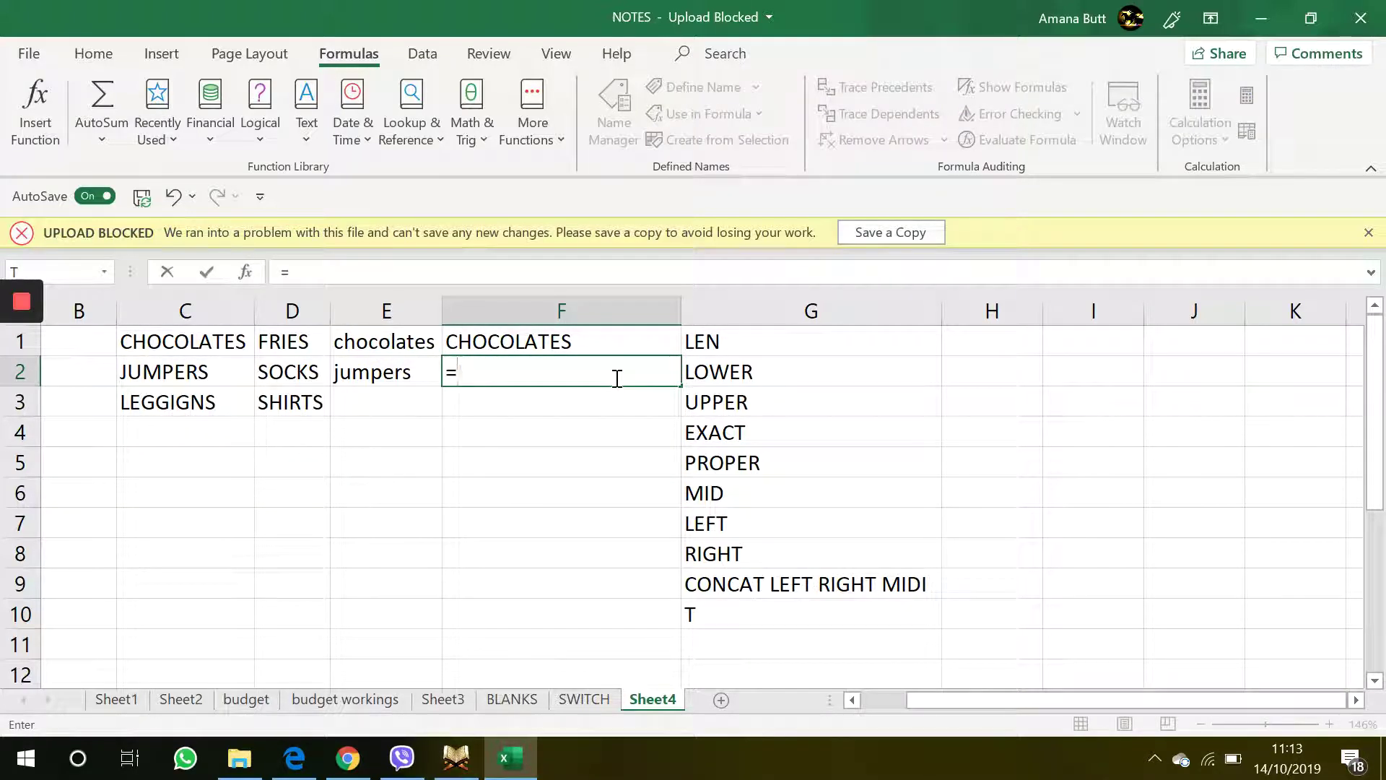
{"action": "type", "text": "UPPER"}
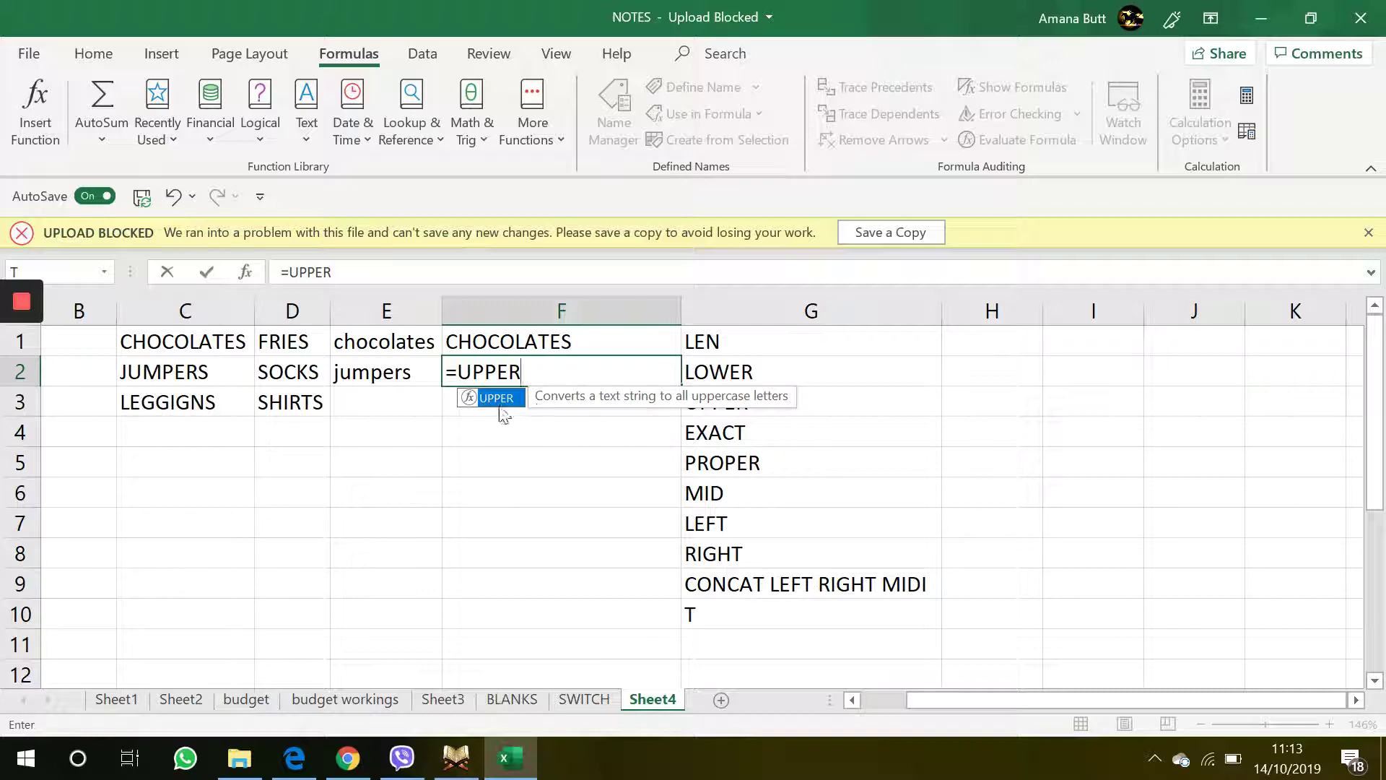
{"action": "double_click", "coordinate": [498, 409]}
{"action": "left_click", "coordinate": [410, 376]}
{"action": "key", "text": "Return"}
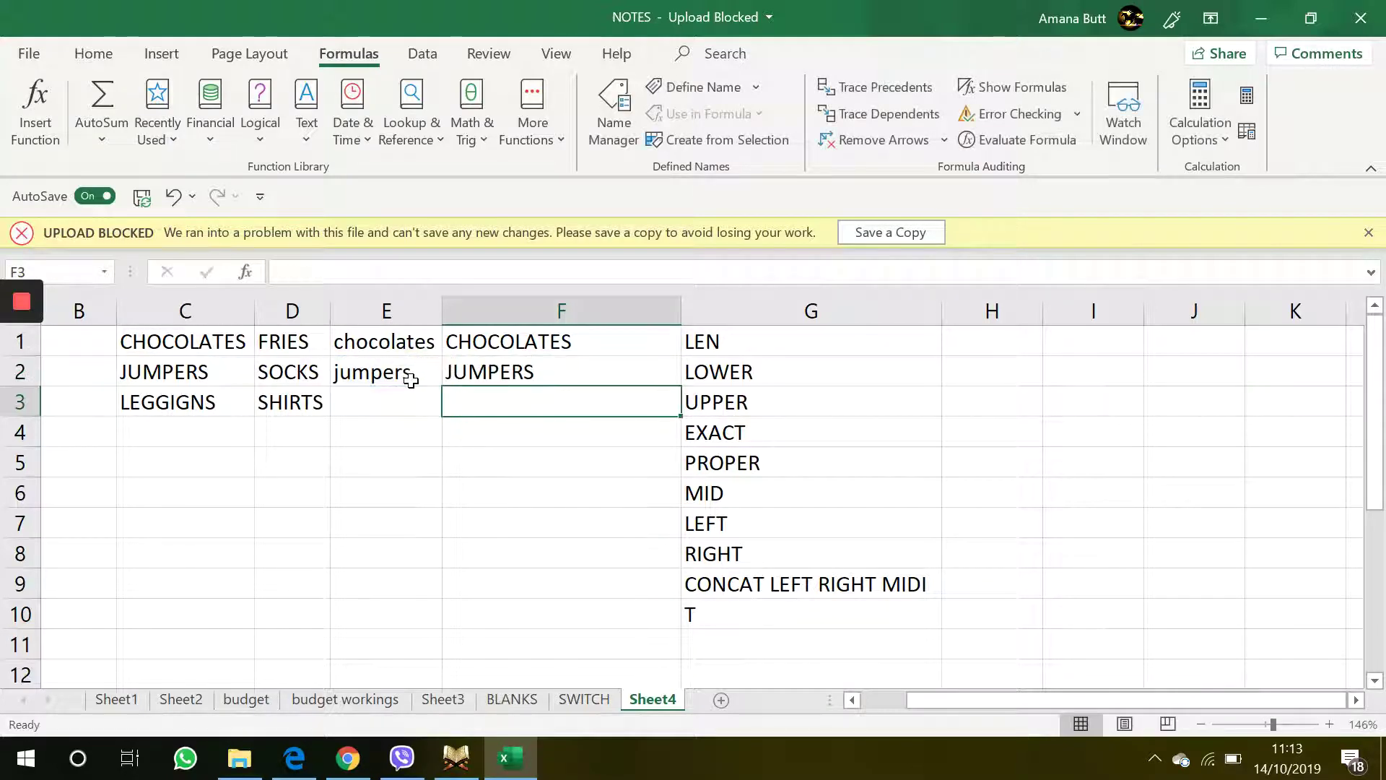
Enter an EXACT formula in E4 that compares the text in E1 with the text in F1
{"action": "left_click", "coordinate": [643, 431]}
{"action": "left_click", "coordinate": [734, 432]}
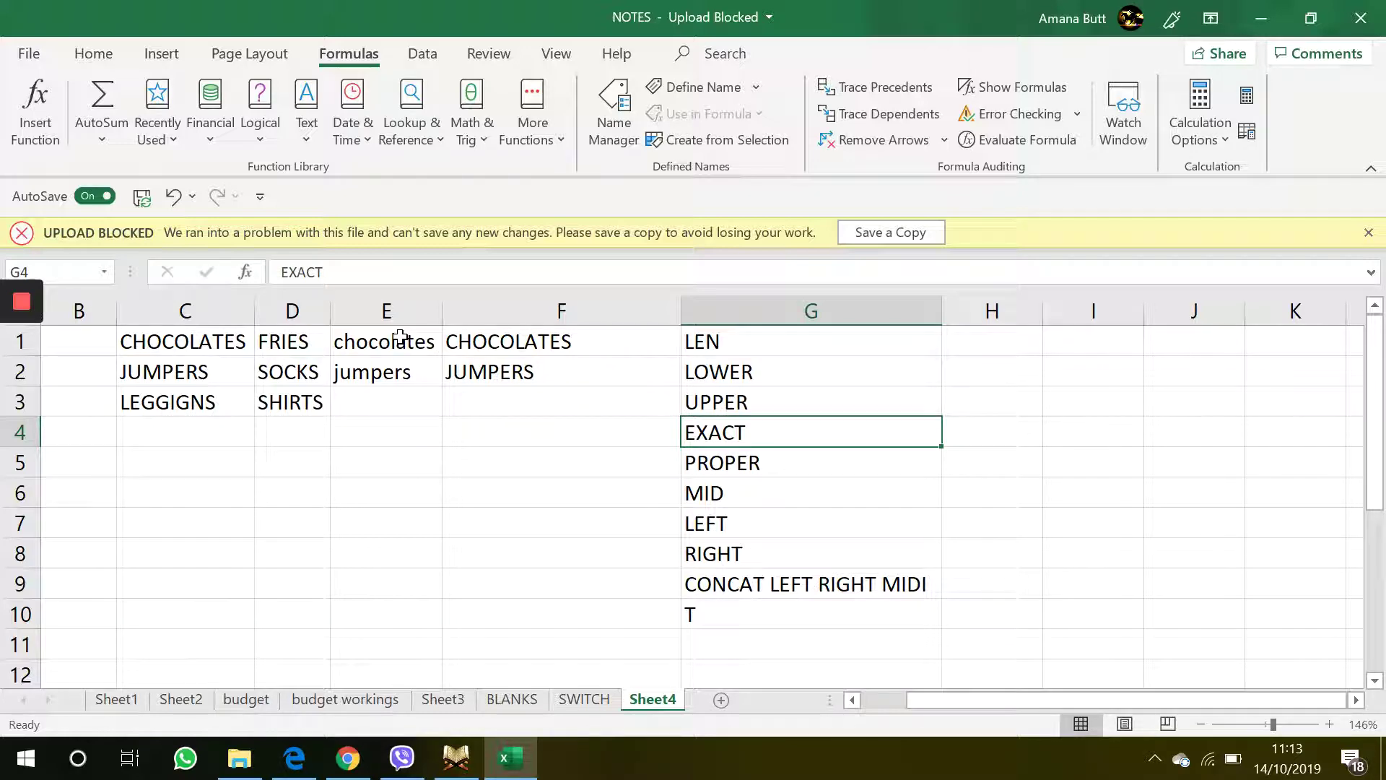
{"action": "left_click_drag", "start_coordinate": [401, 336], "coordinate": [503, 335]}
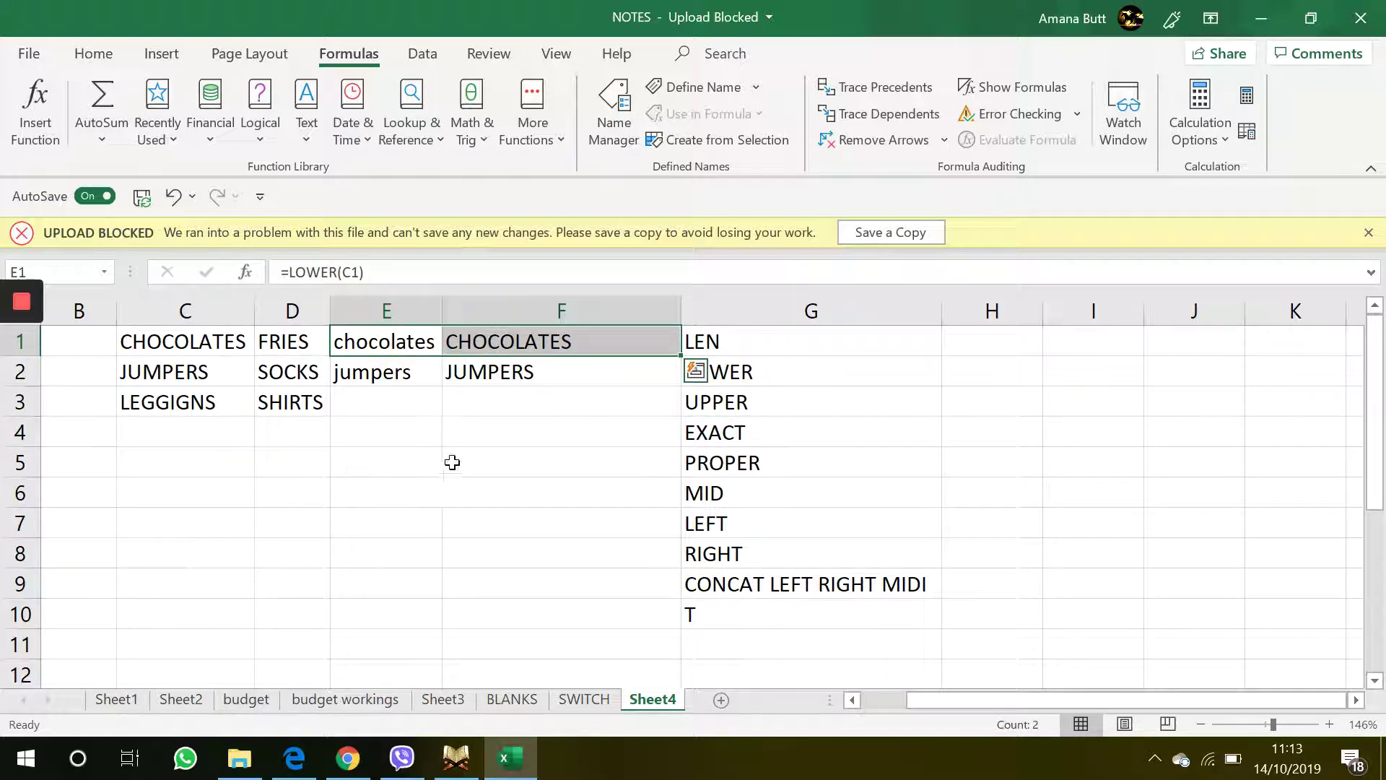
{"action": "left_click", "coordinate": [722, 443]}
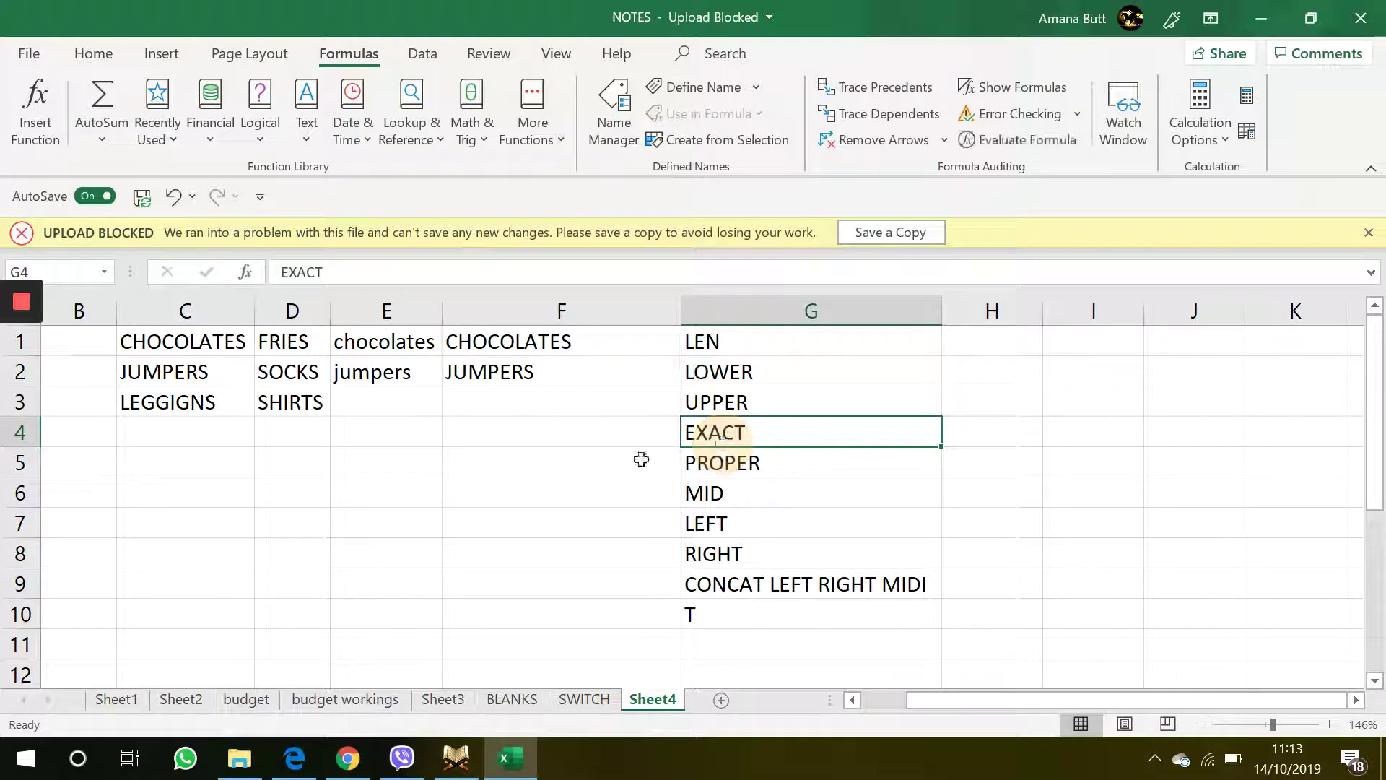
{"action": "left_click", "coordinate": [426, 428]}
{"action": "type", "text": "=EX"}
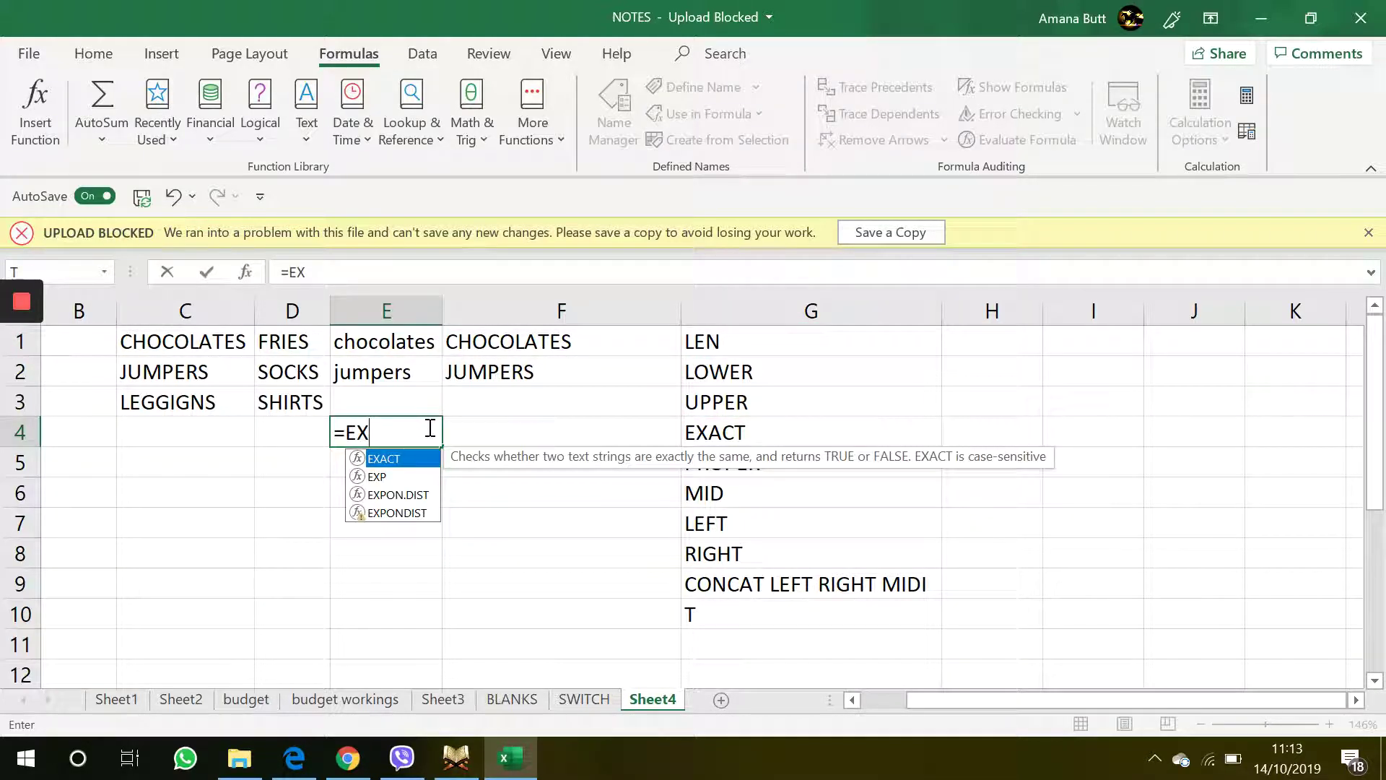
{"action": "double_click", "coordinate": [401, 460]}
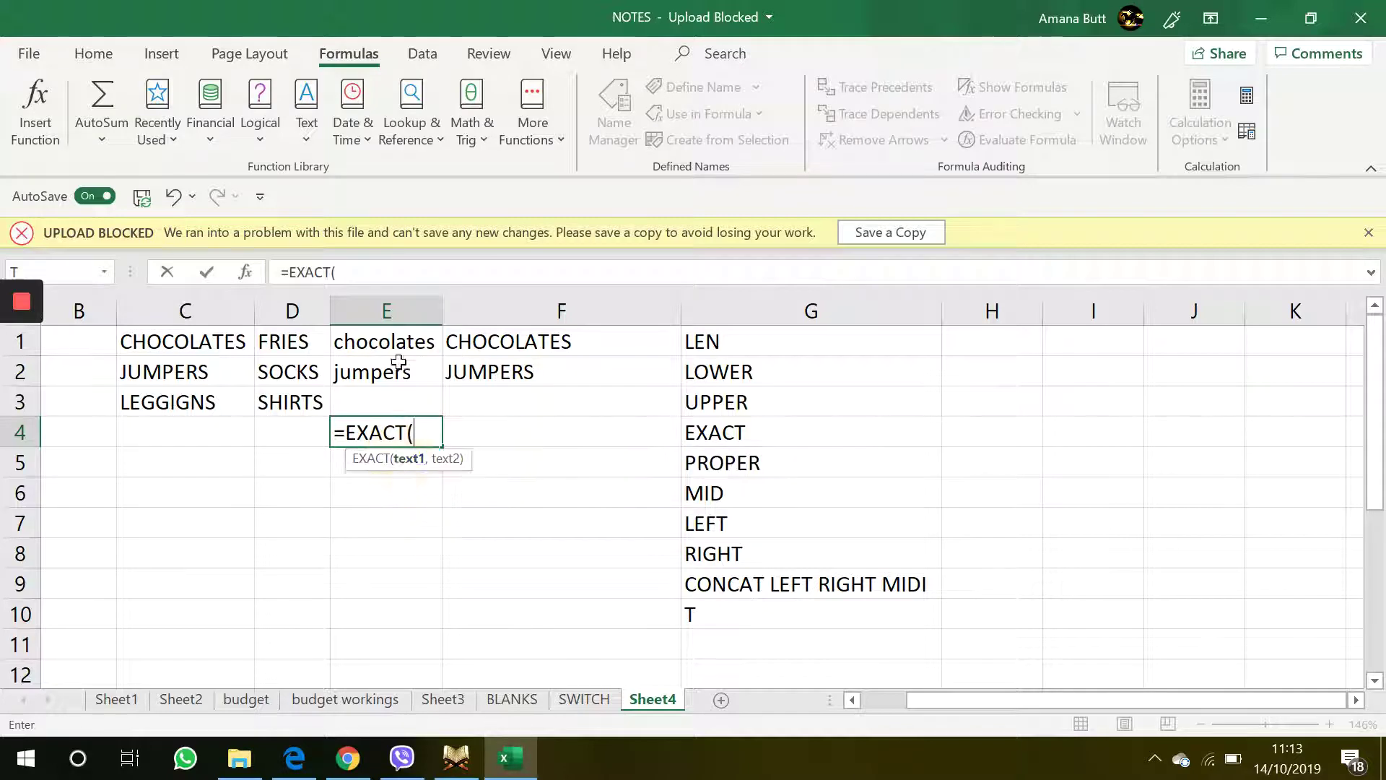
{"action": "left_click", "coordinate": [396, 336]}
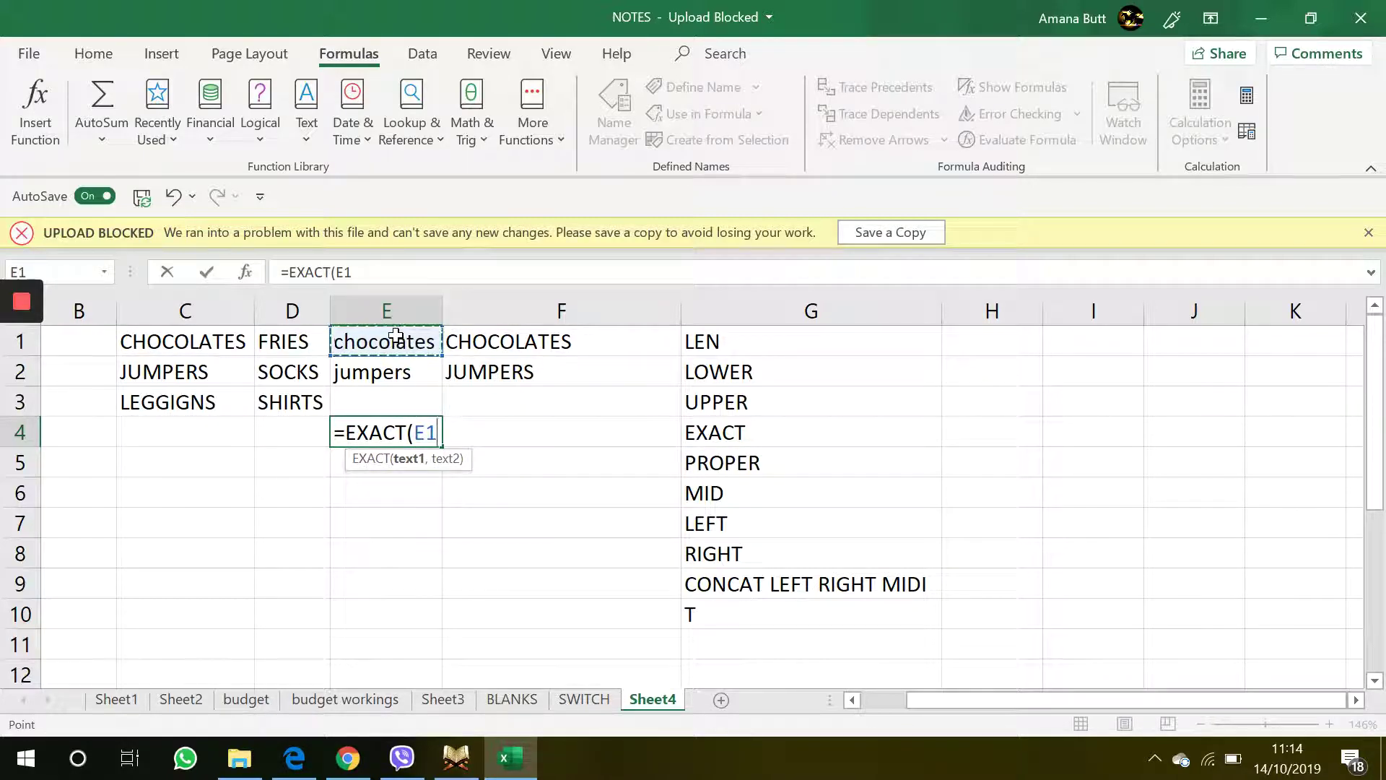
{"action": "type", "text": ","}
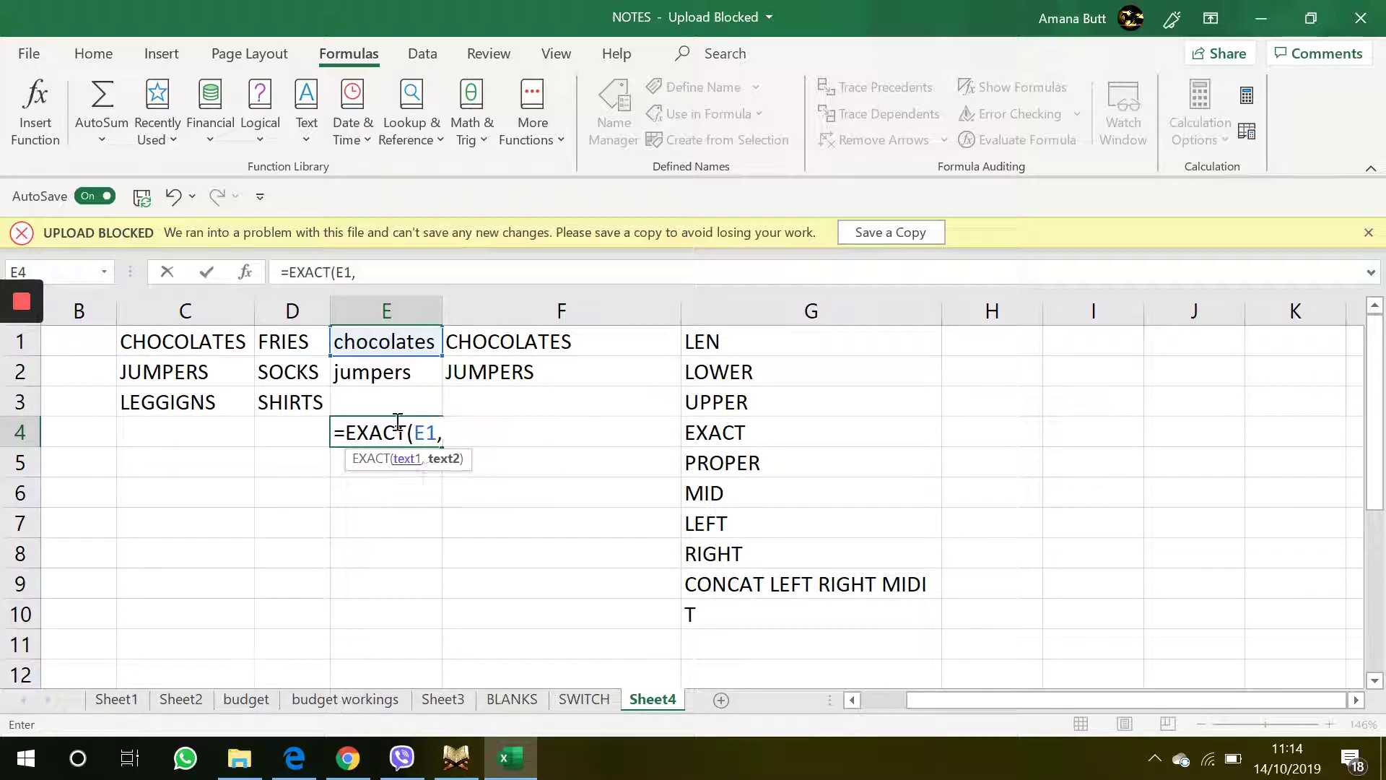
{"action": "left_click", "coordinate": [479, 346]}
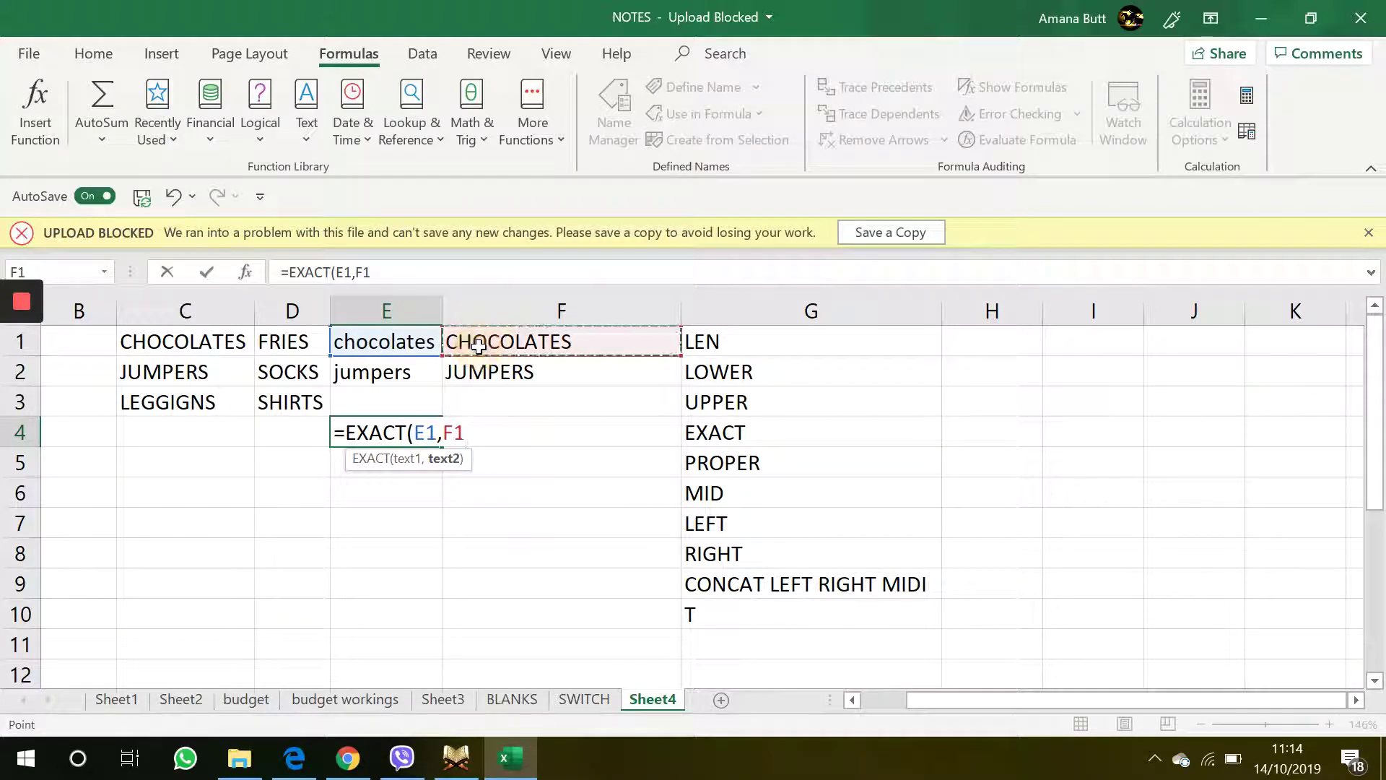
{"action": "key", "text": "Return"}
{"action": "left_click", "coordinate": [412, 427]}
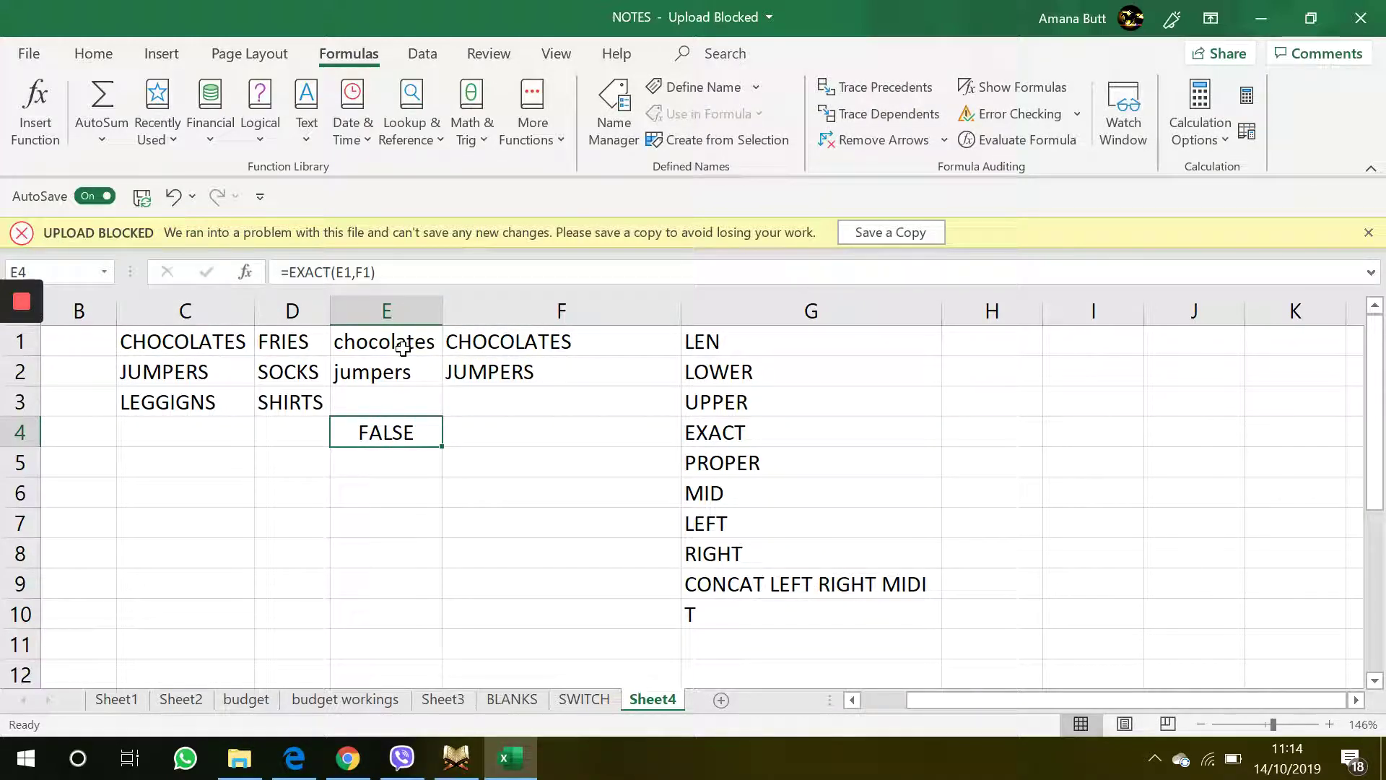
Enter an EXACT formula in F4 that compares the text in C1 with the text in F1
{"action": "left_click", "coordinate": [402, 349]}
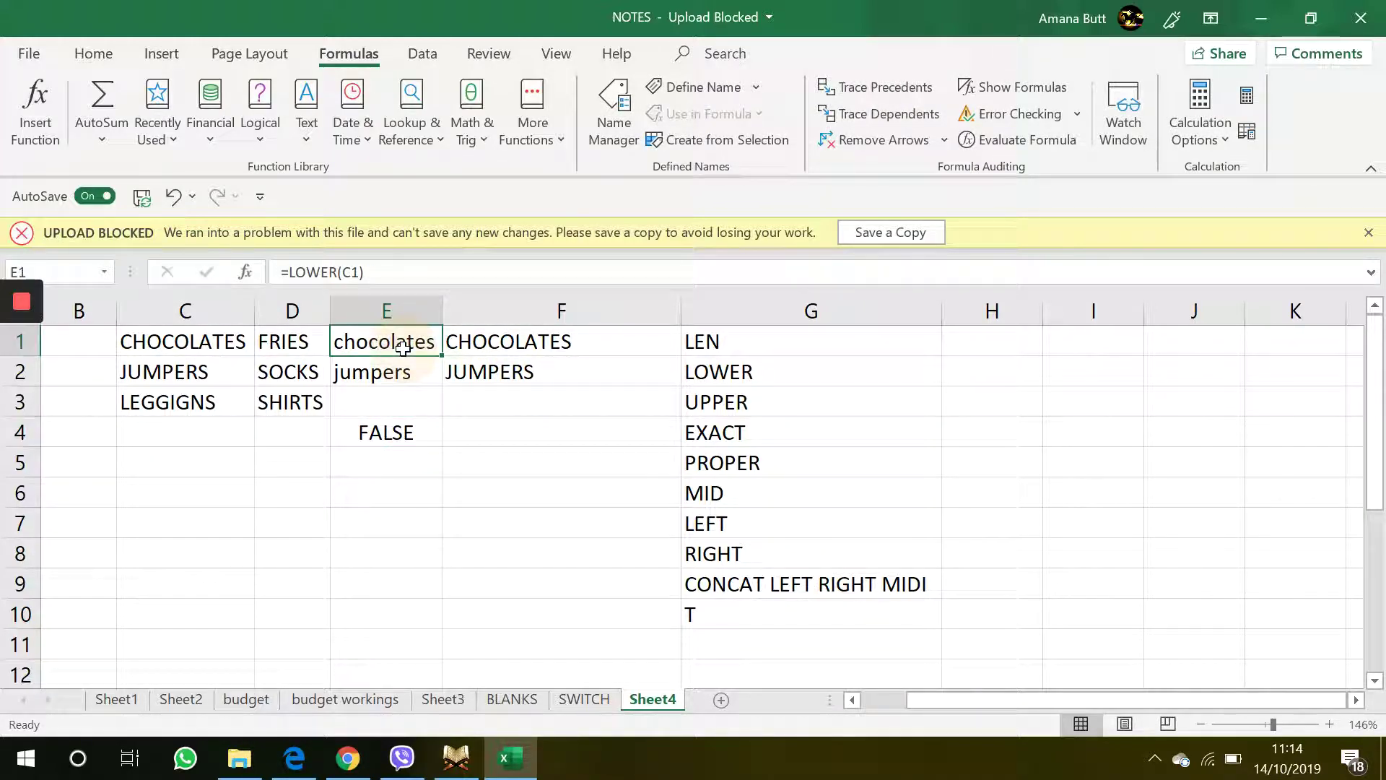
{"action": "left_click", "coordinate": [487, 345]}
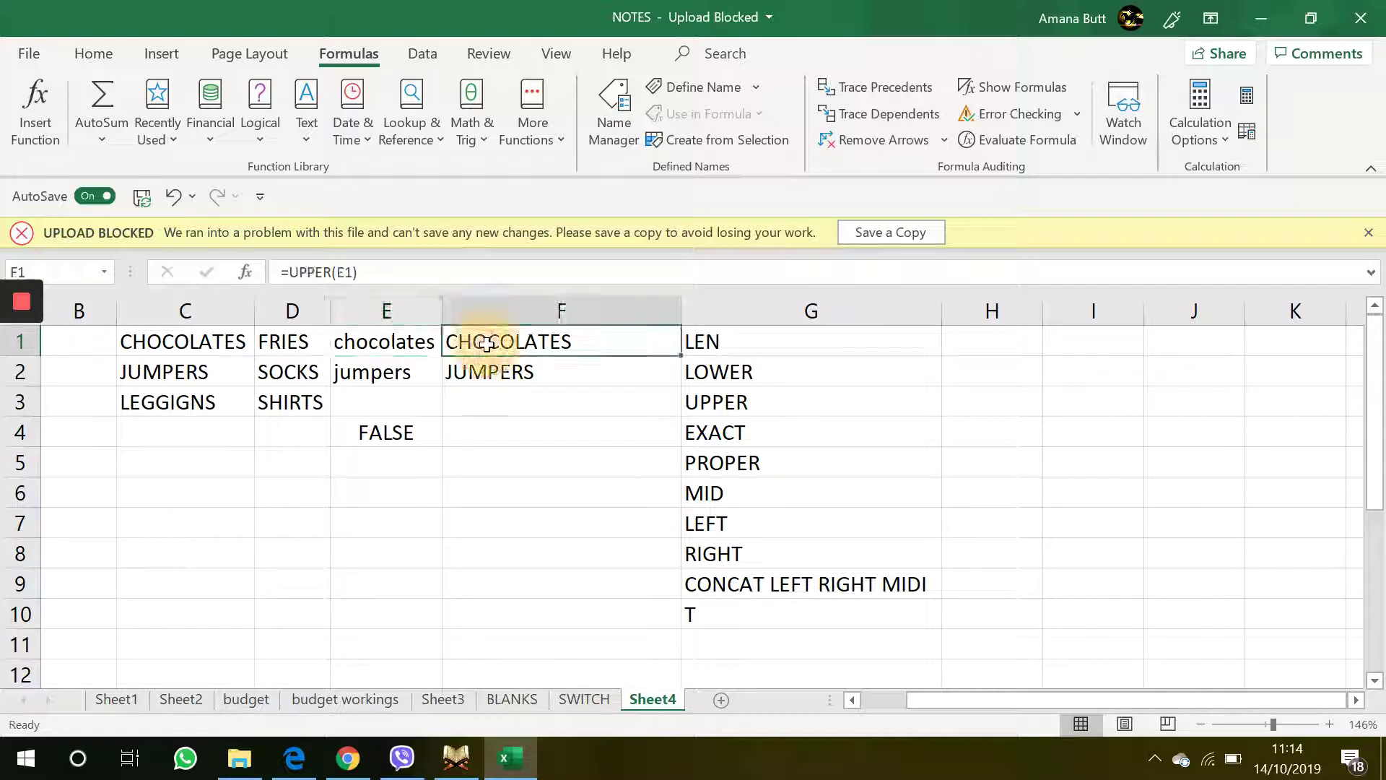
{"action": "left_click", "coordinate": [519, 426]}
{"action": "type", "text": "=E"}
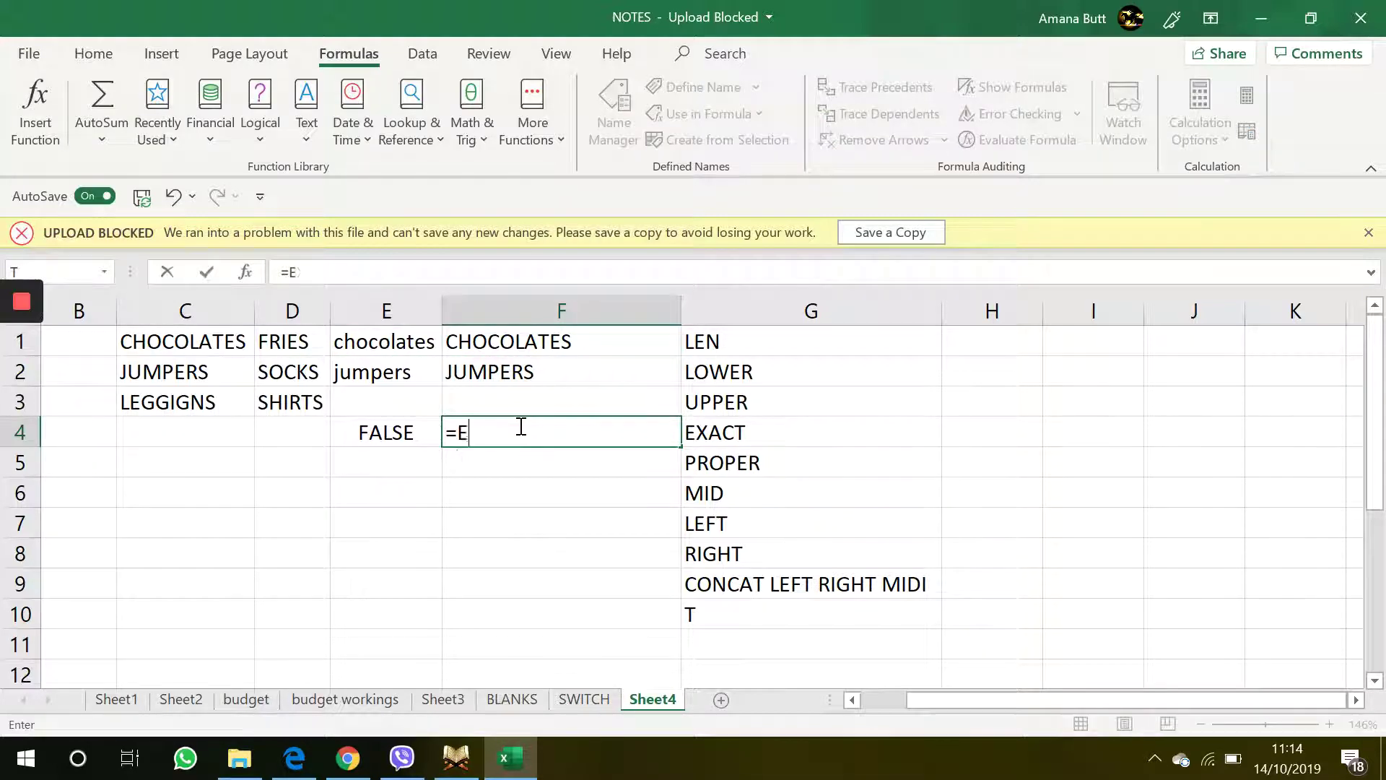
{"action": "type", "text": "XA"}
{"action": "double_click", "coordinate": [489, 462]}
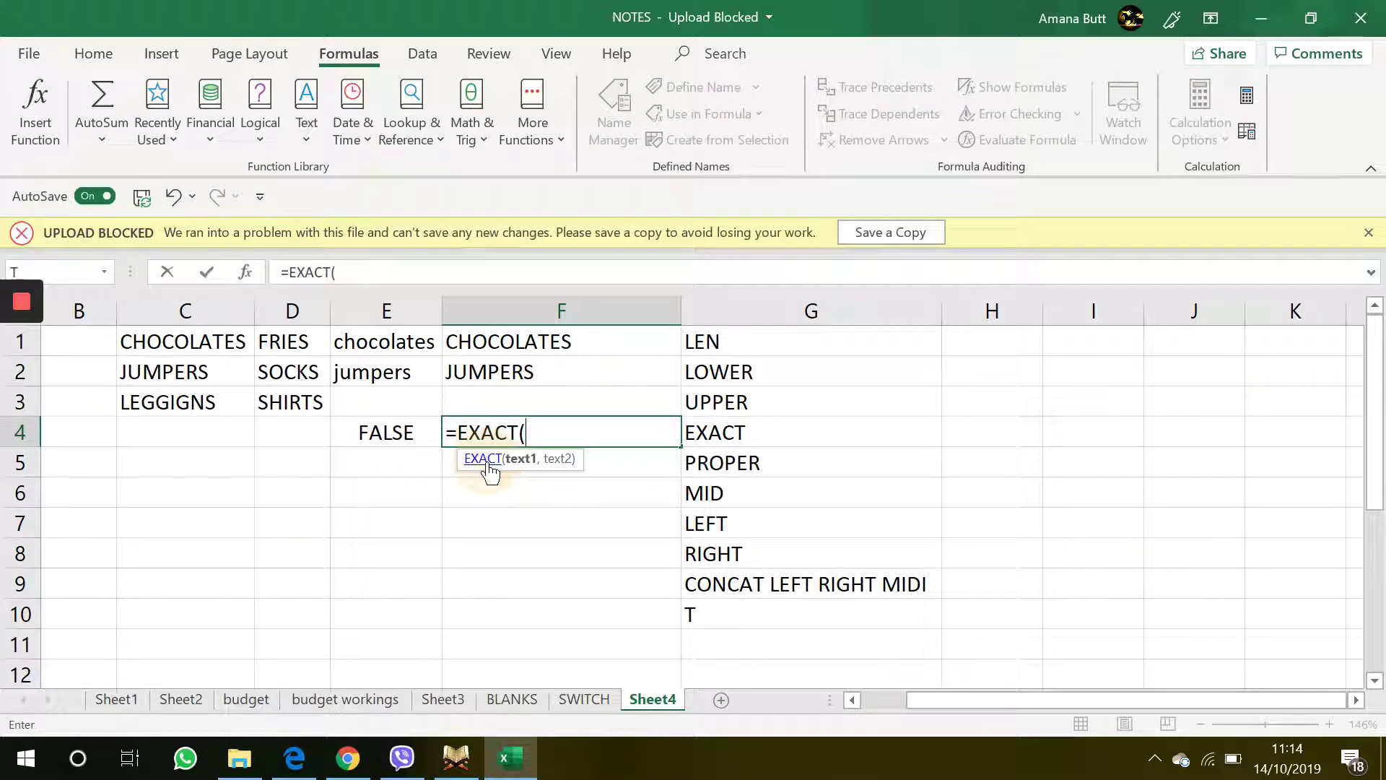
{"action": "left_click", "coordinate": [186, 343]}
{"action": "type", "text": ","}
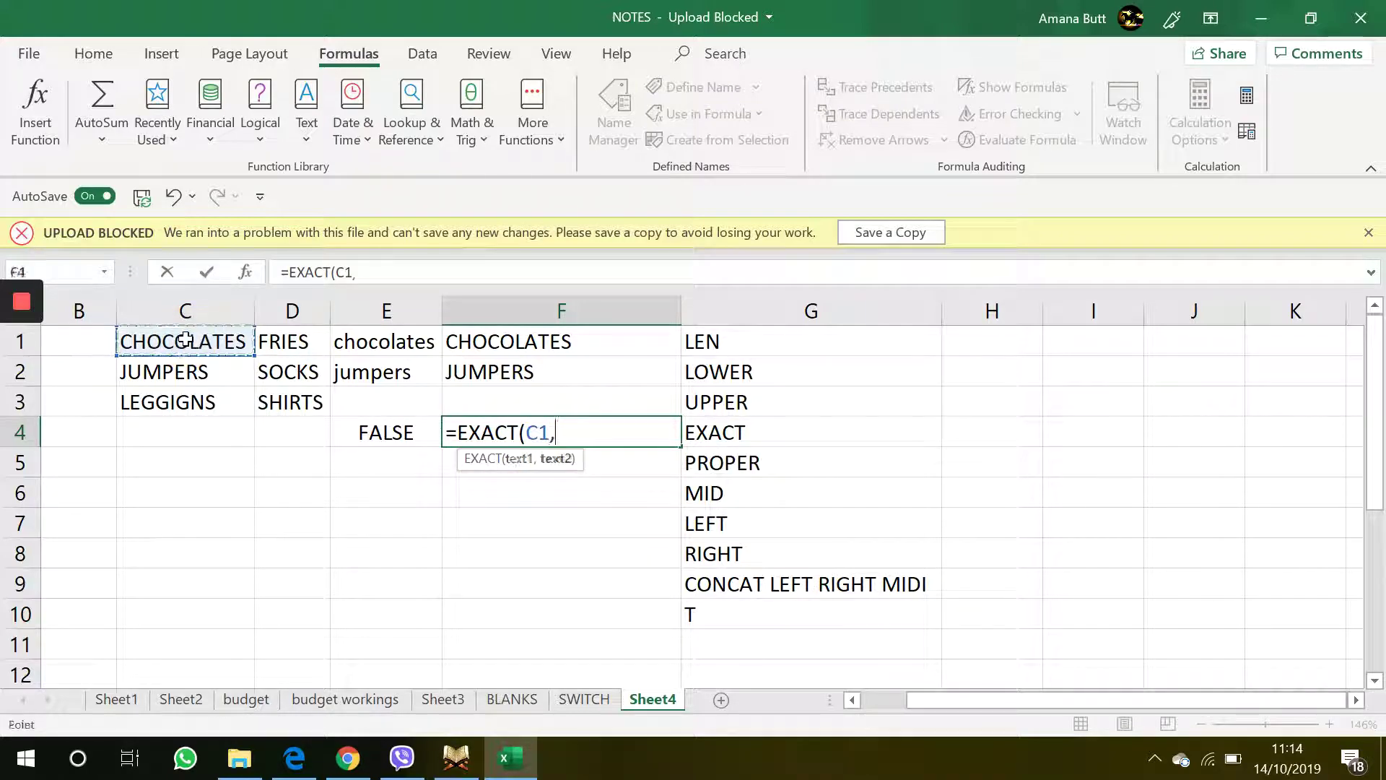
{"action": "left_click", "coordinate": [486, 347]}
{"action": "key", "text": "Return"}
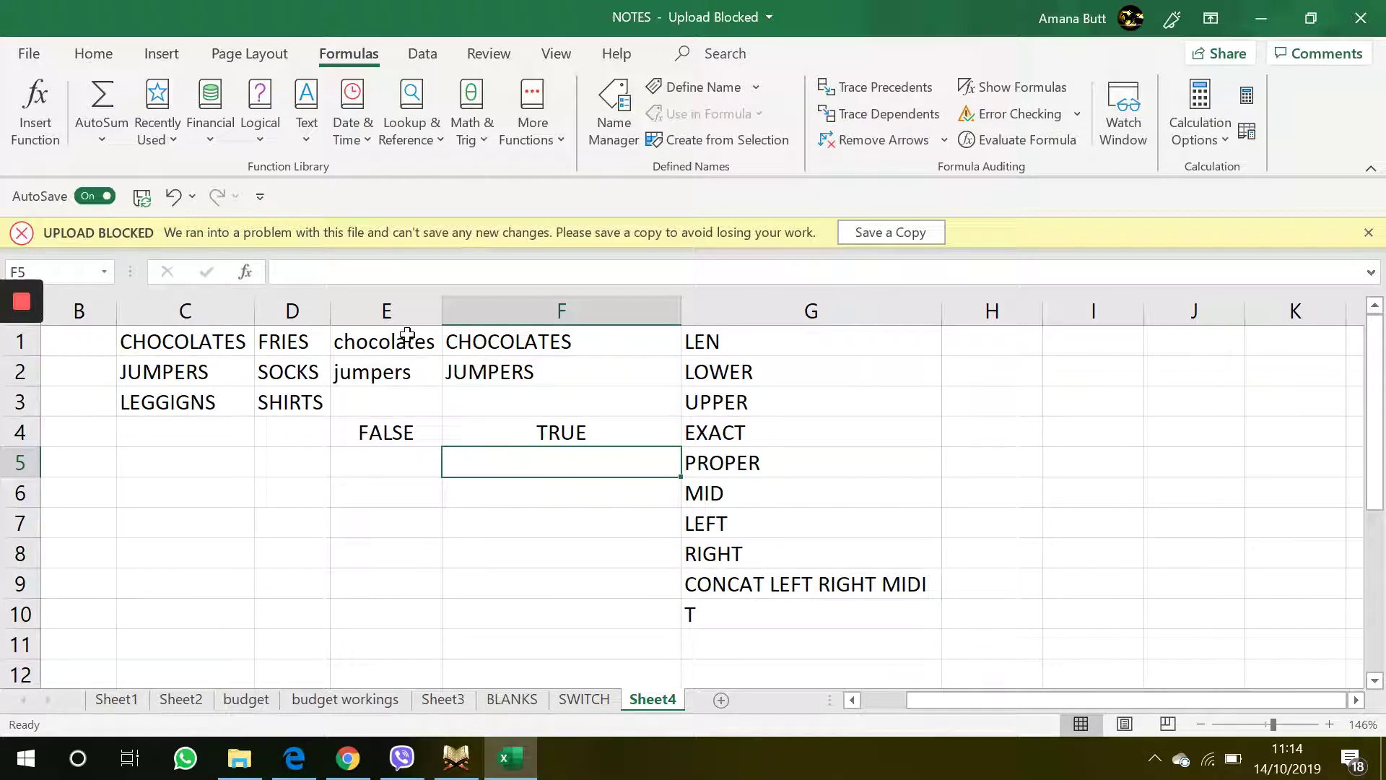
Check the words in C1, E1 and F1 against the EXACT comparisons in E4 and F4
{"action": "left_click", "coordinate": [202, 338]}
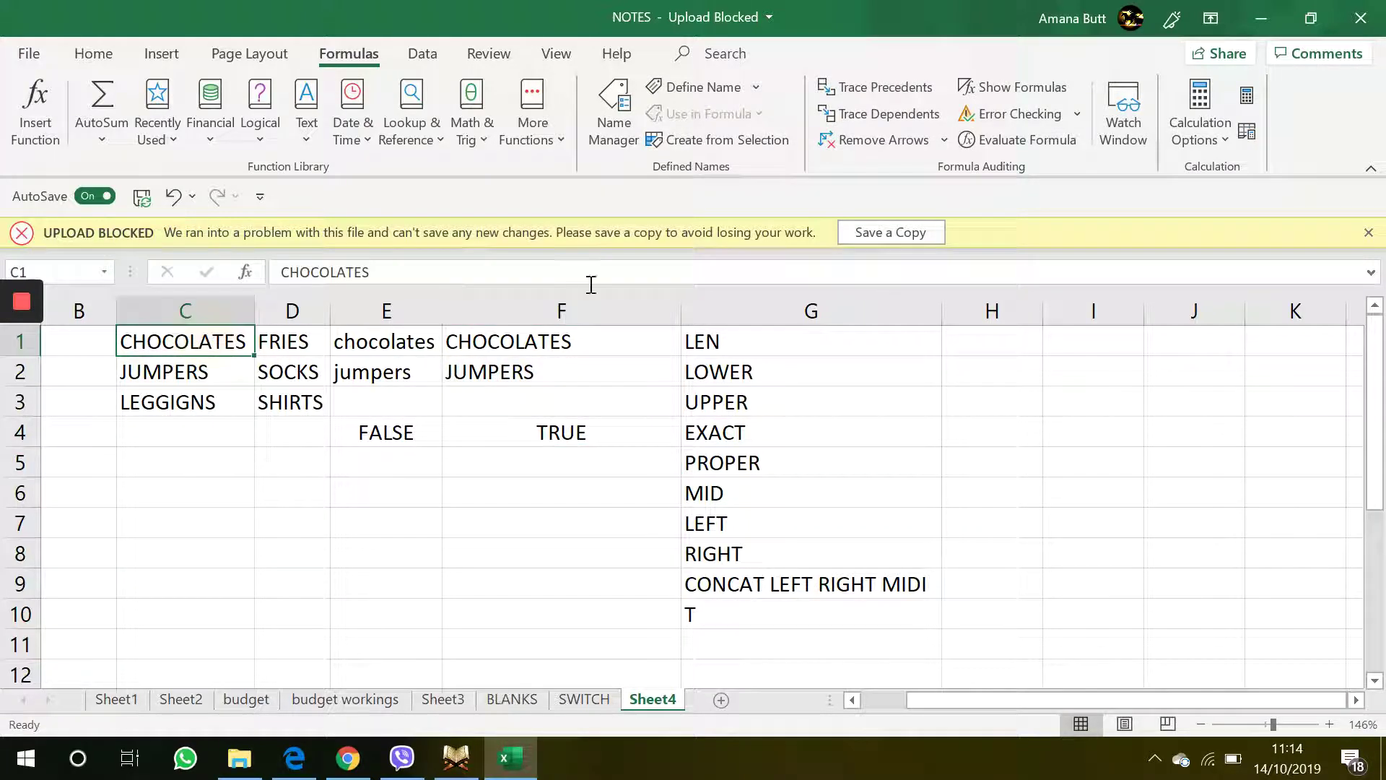
{"action": "left_click", "coordinate": [566, 336]}
{"action": "left_click", "coordinate": [503, 431]}
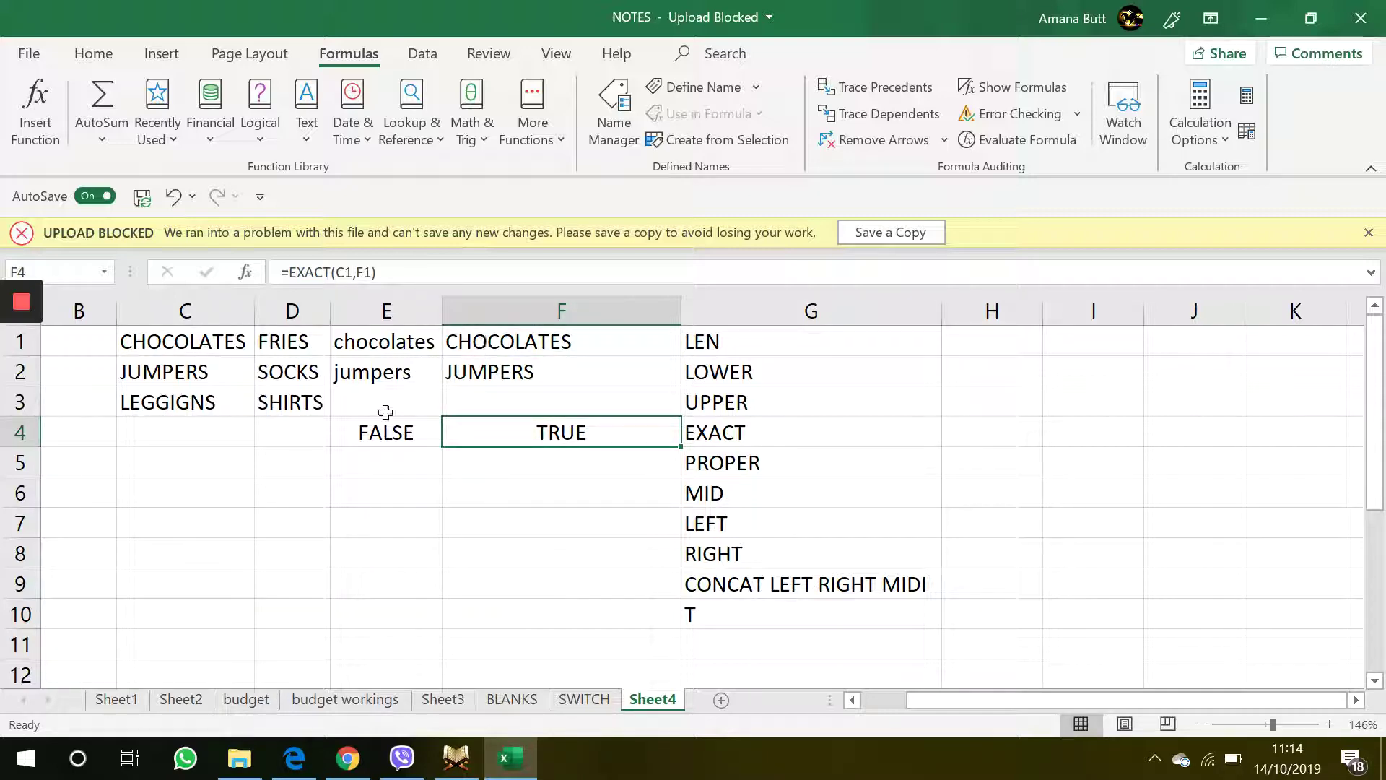
{"action": "left_click", "coordinate": [392, 357]}
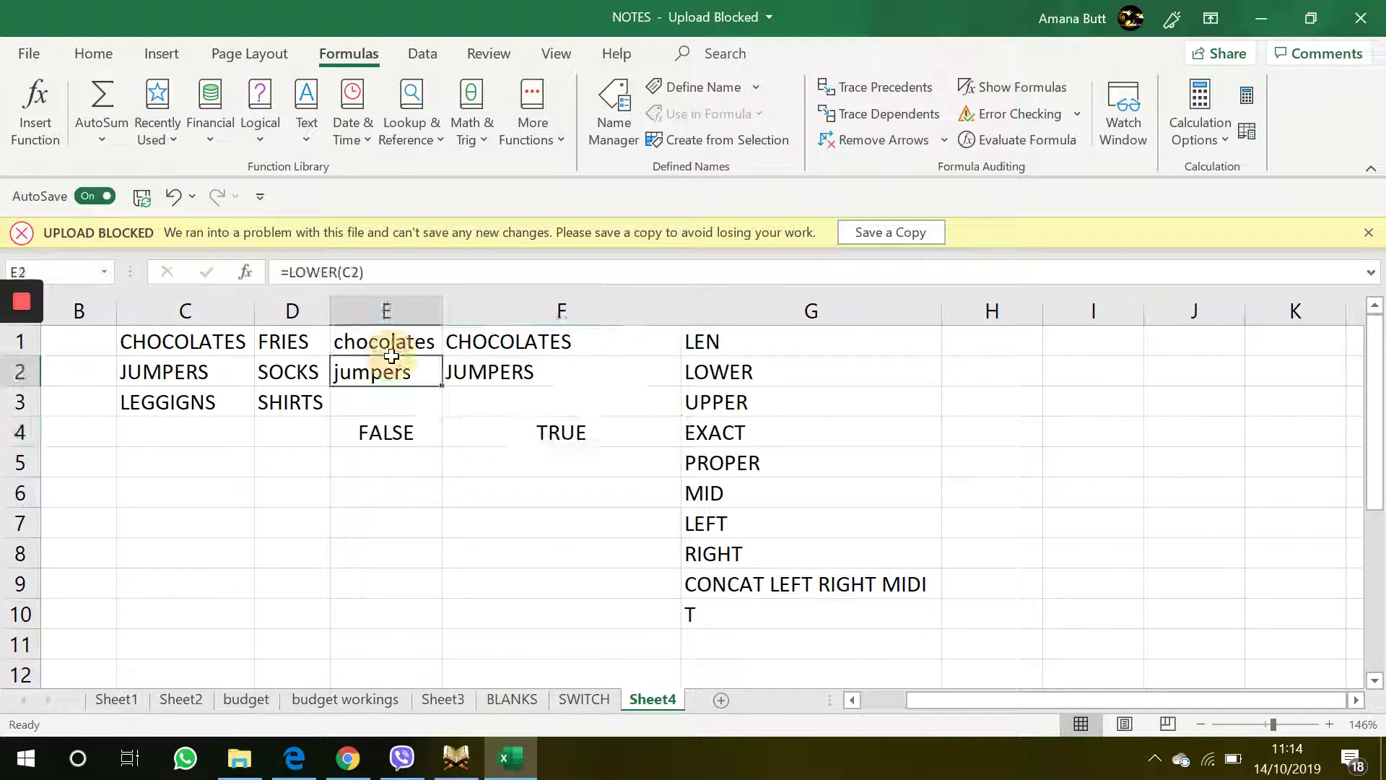
{"action": "left_click_drag", "start_coordinate": [403, 339], "coordinate": [511, 337]}
{"action": "left_click", "coordinate": [509, 330]}
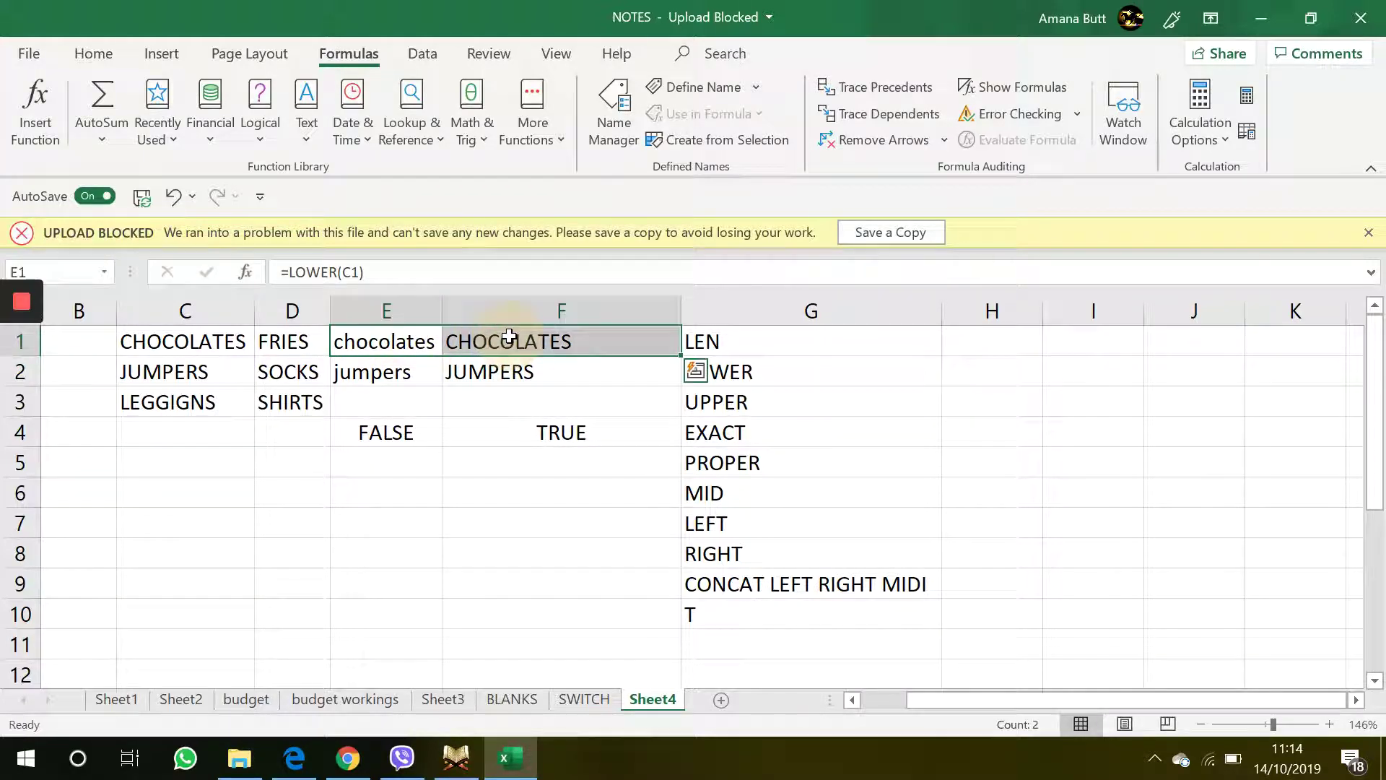
{"action": "left_click", "coordinate": [399, 435]}
{"action": "left_click", "coordinate": [508, 452]}
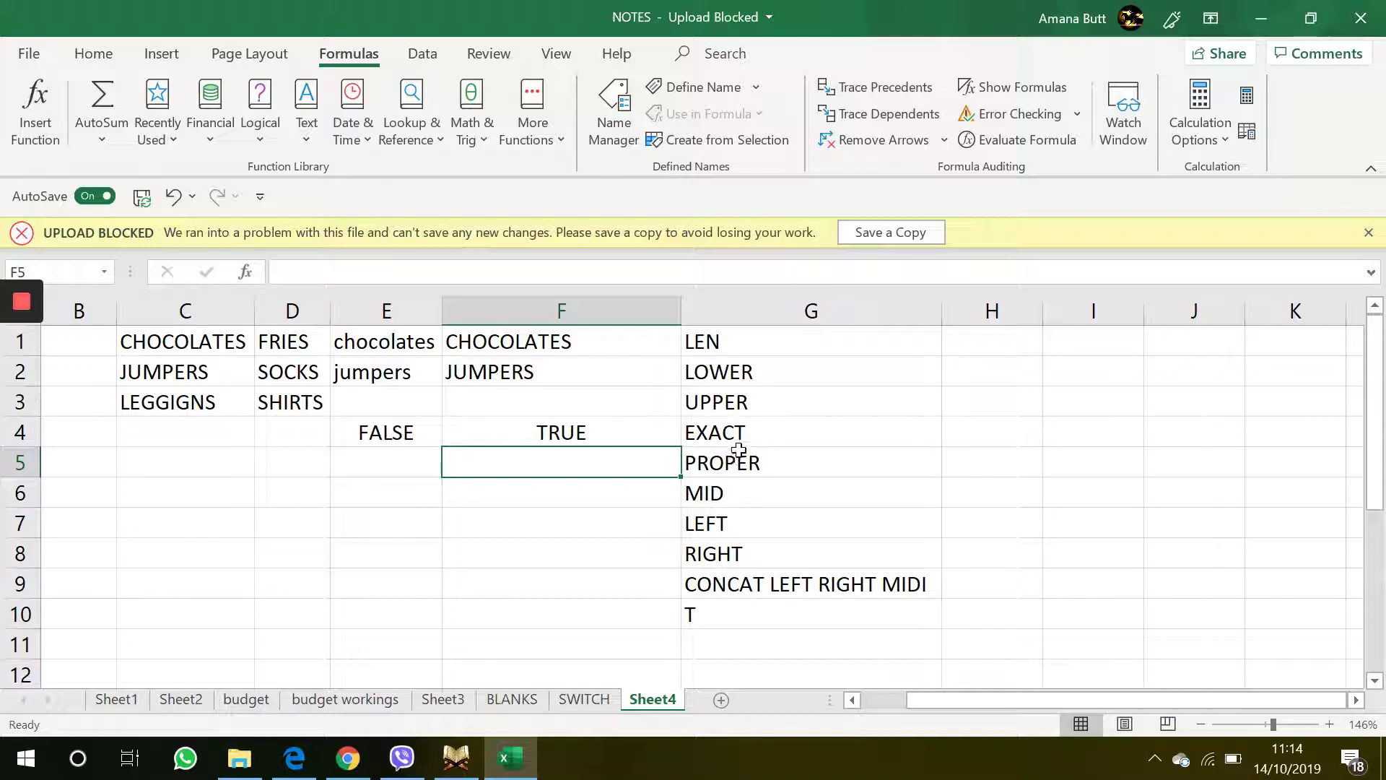
Clear the two EXACT formulas by emptying the range E4:F5
{"action": "left_click", "coordinate": [781, 434]}
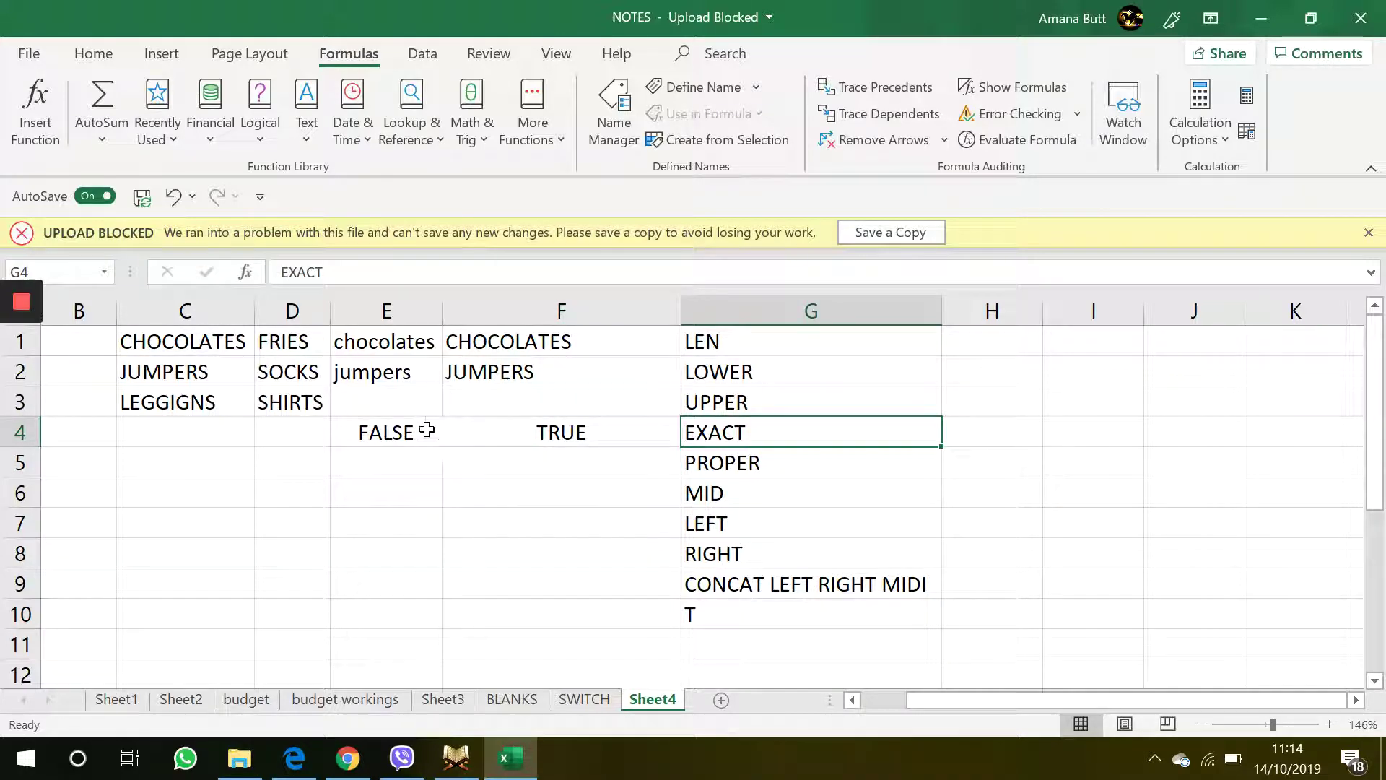
{"action": "left_click_drag", "start_coordinate": [427, 430], "coordinate": [529, 447]}
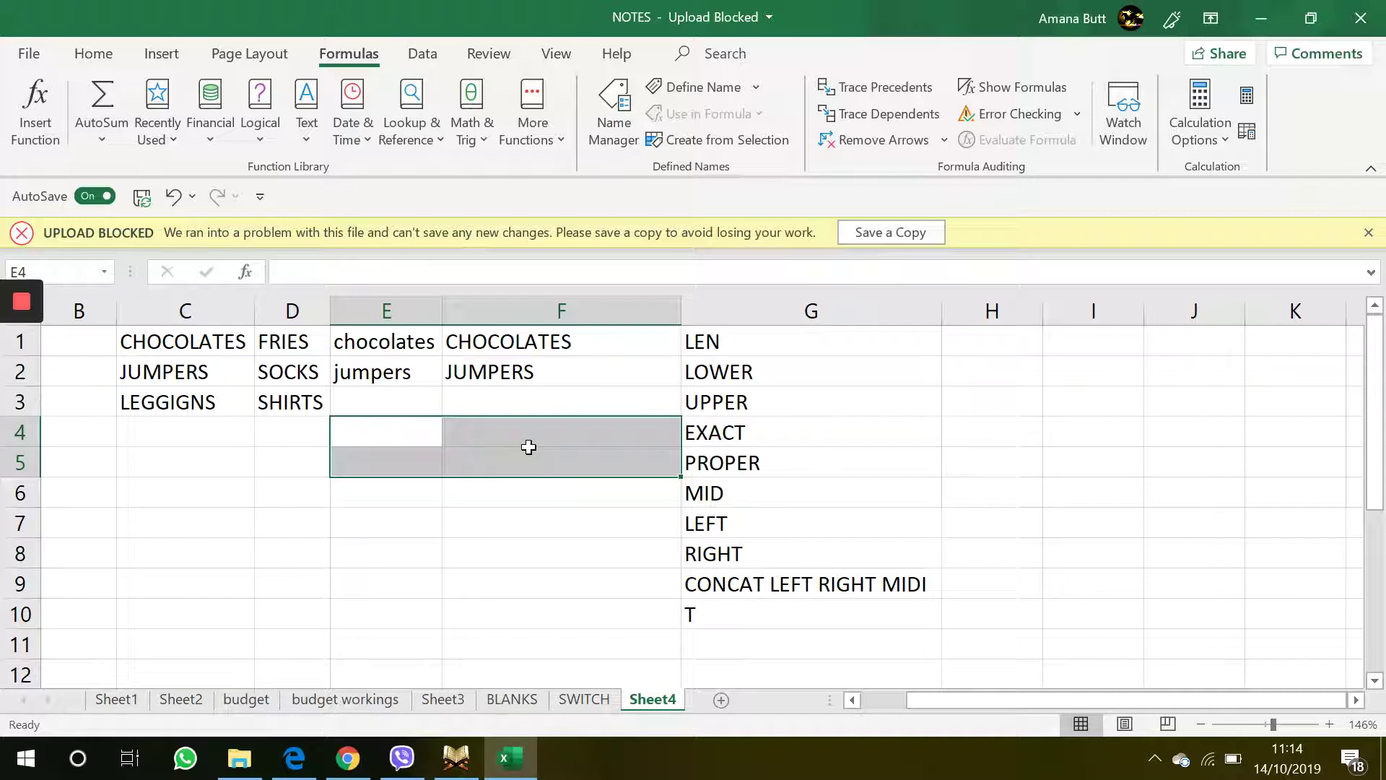
{"action": "left_click", "coordinate": [549, 410]}
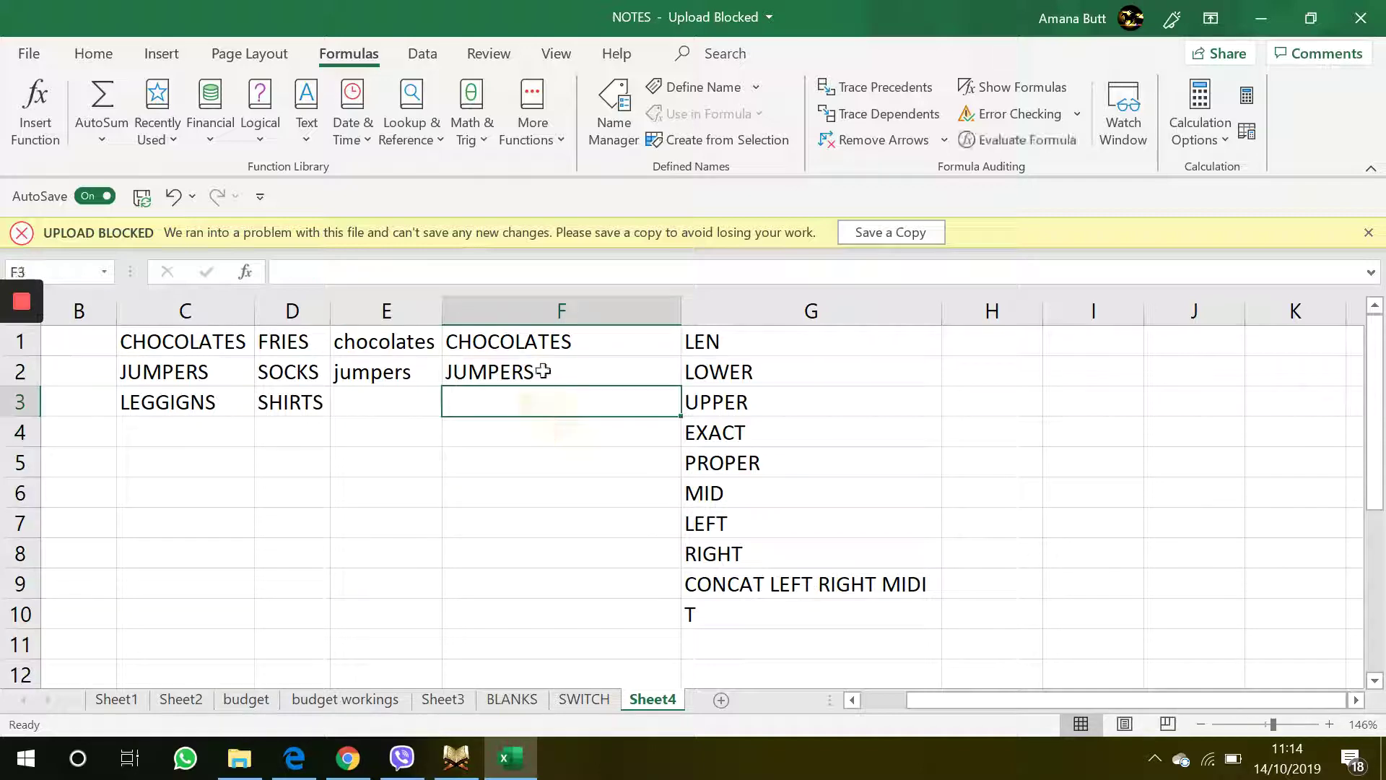
Insert an empty column to the left of the function list in column G
{"action": "left_click", "coordinate": [715, 297]}
{"action": "right_click", "coordinate": [715, 299]}
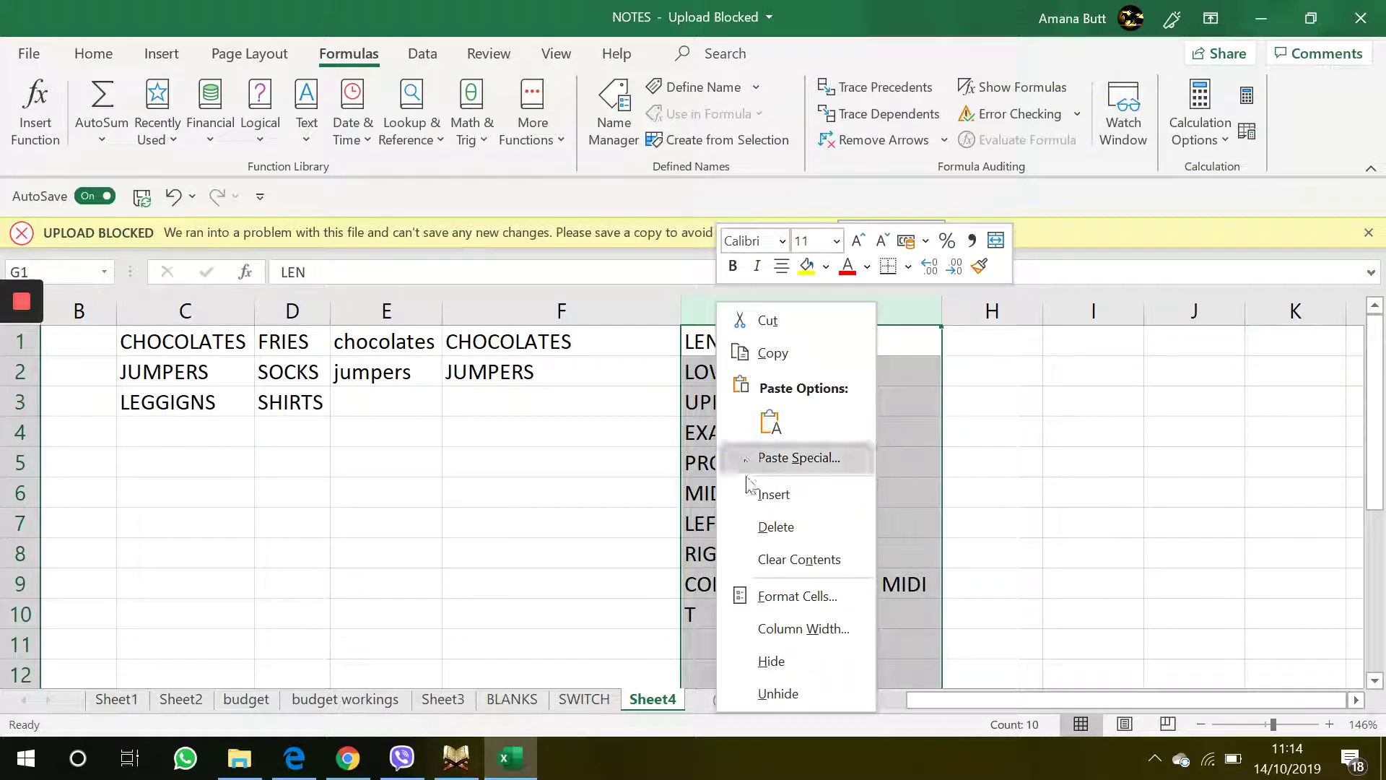
{"action": "left_click", "coordinate": [745, 492]}
{"action": "left_click", "coordinate": [730, 348]}
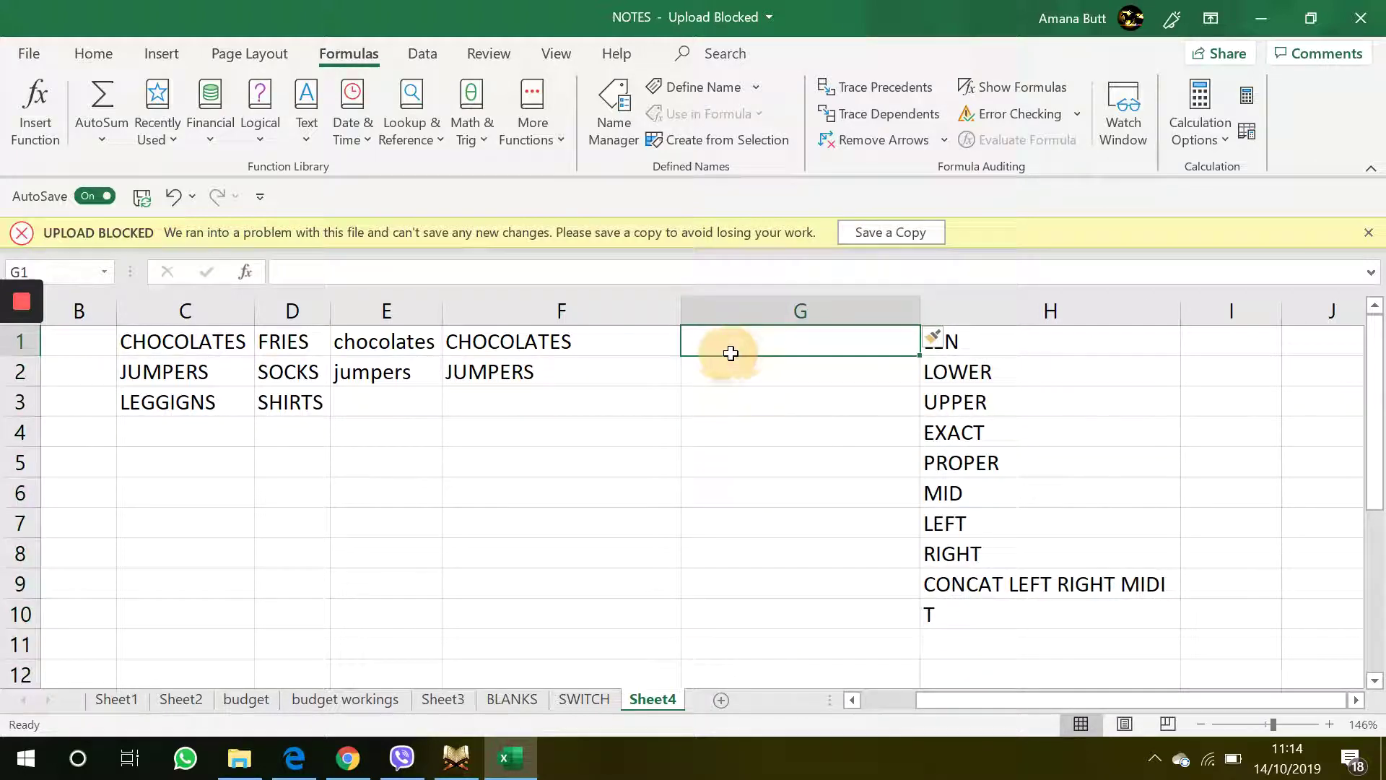
Enter a PROPER formula in G1 that converts the text in C1 to proper case
{"action": "left_click", "coordinate": [238, 350]}
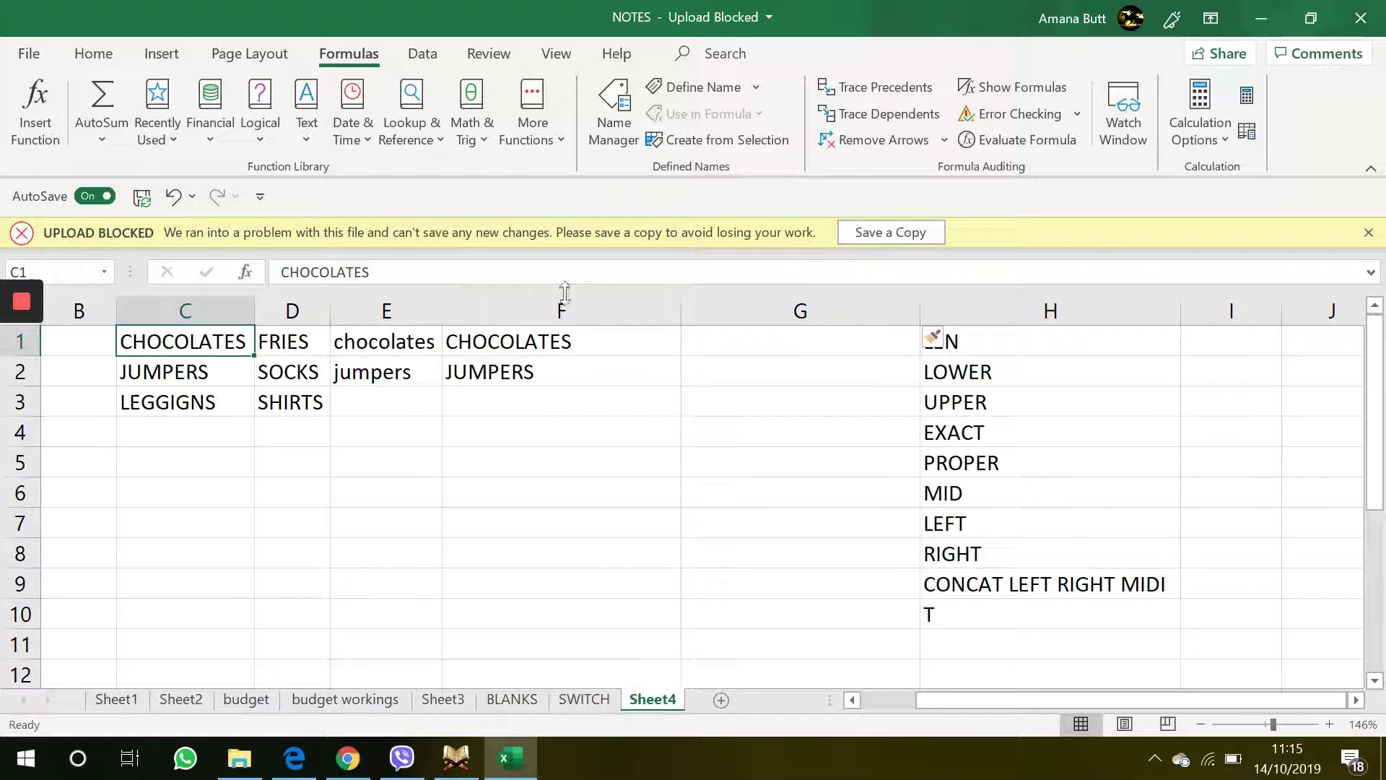
{"action": "left_click", "coordinate": [761, 343]}
{"action": "type", "text": "="}
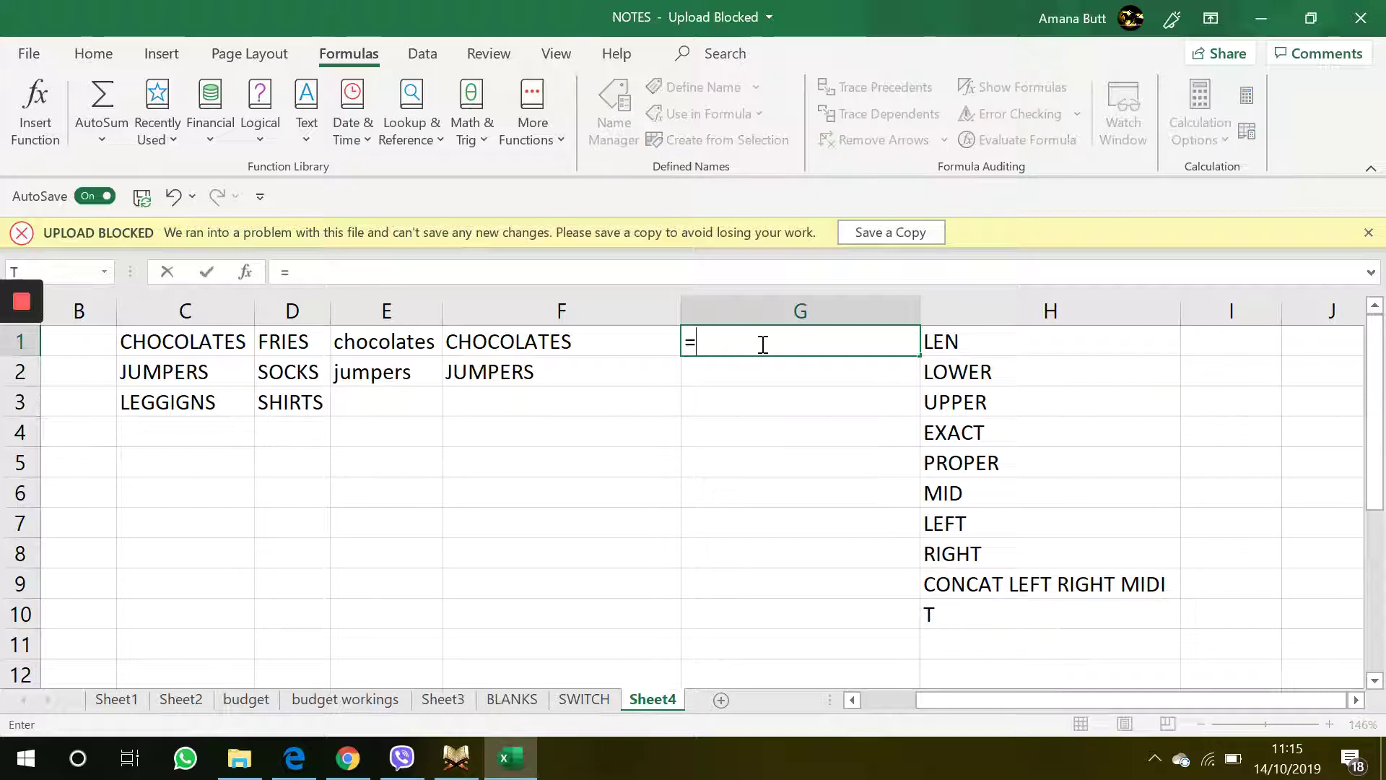
{"action": "type", "text": "PROPER"}
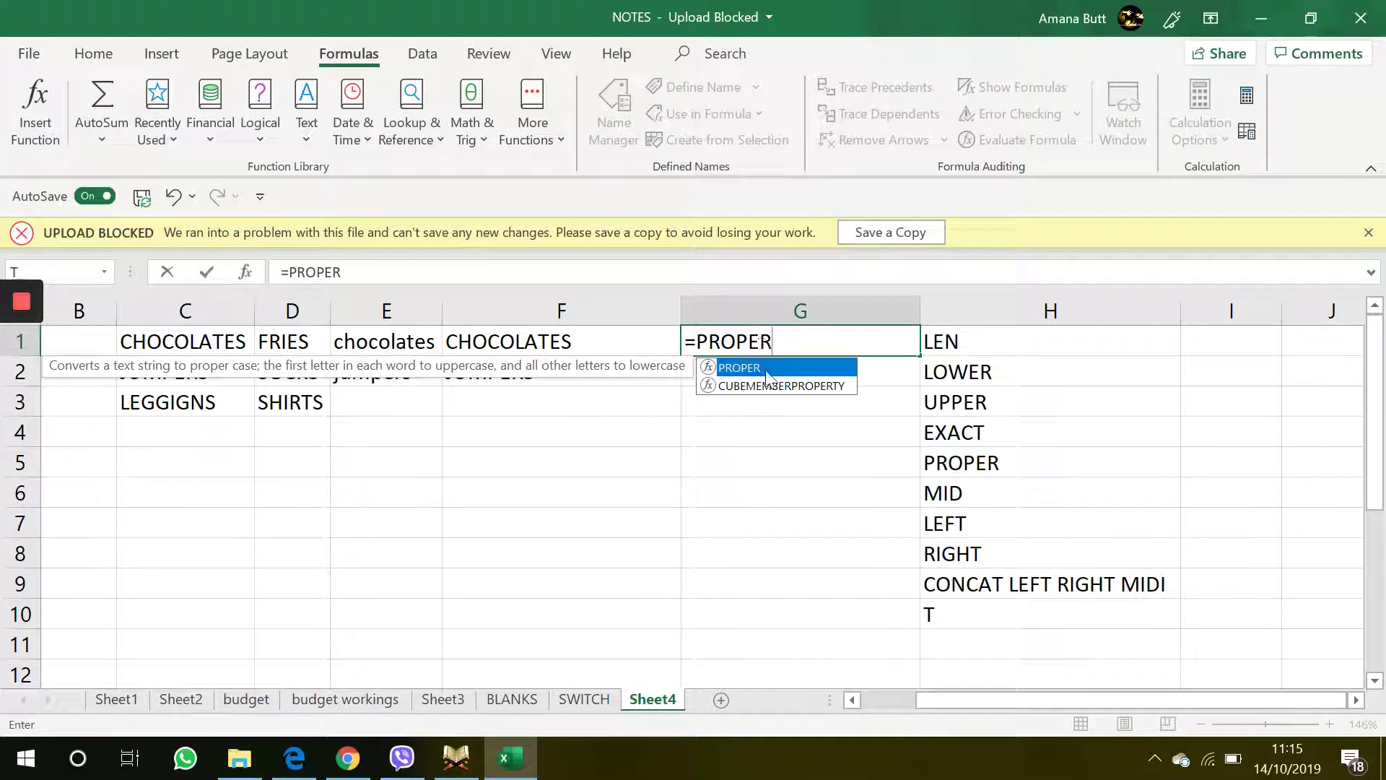
{"action": "double_click", "coordinate": [766, 375]}
{"action": "left_click", "coordinate": [235, 343]}
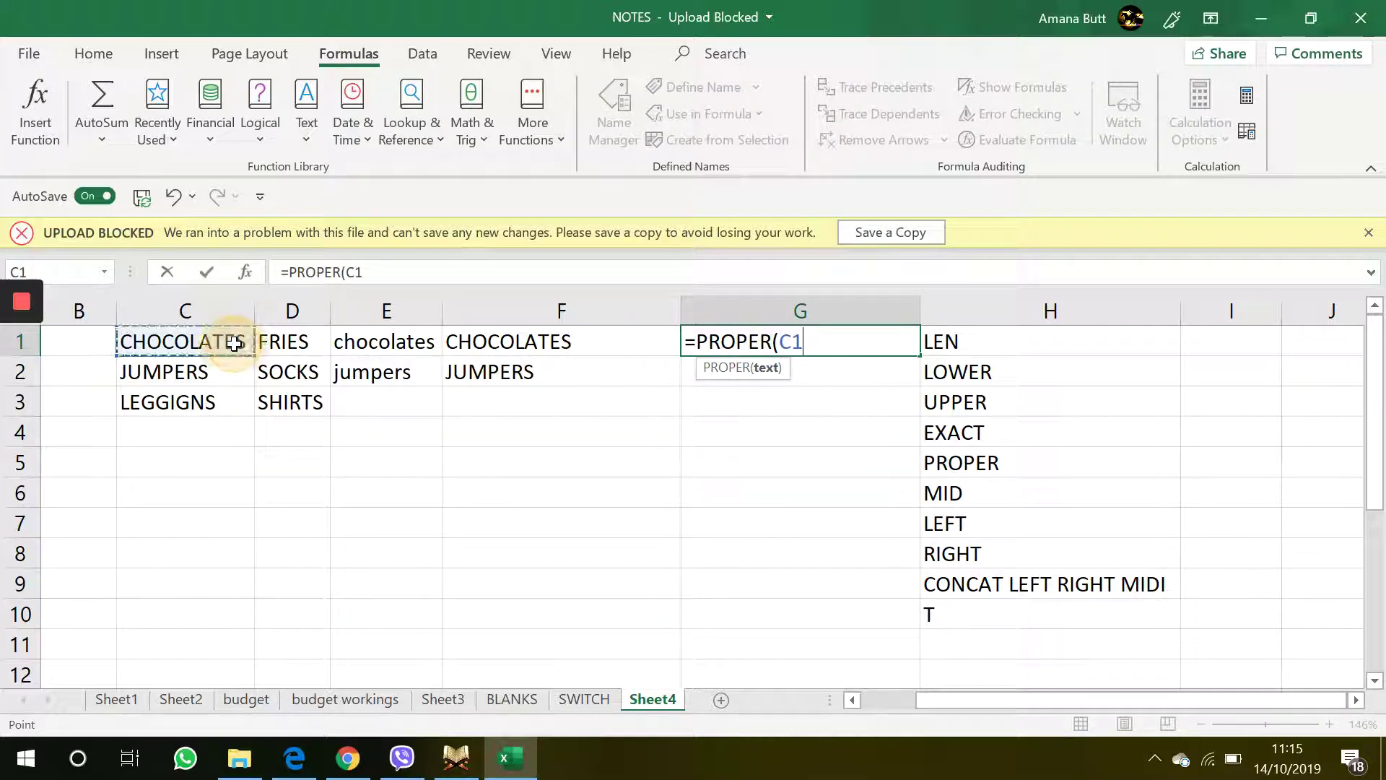
{"action": "key", "text": "Return"}
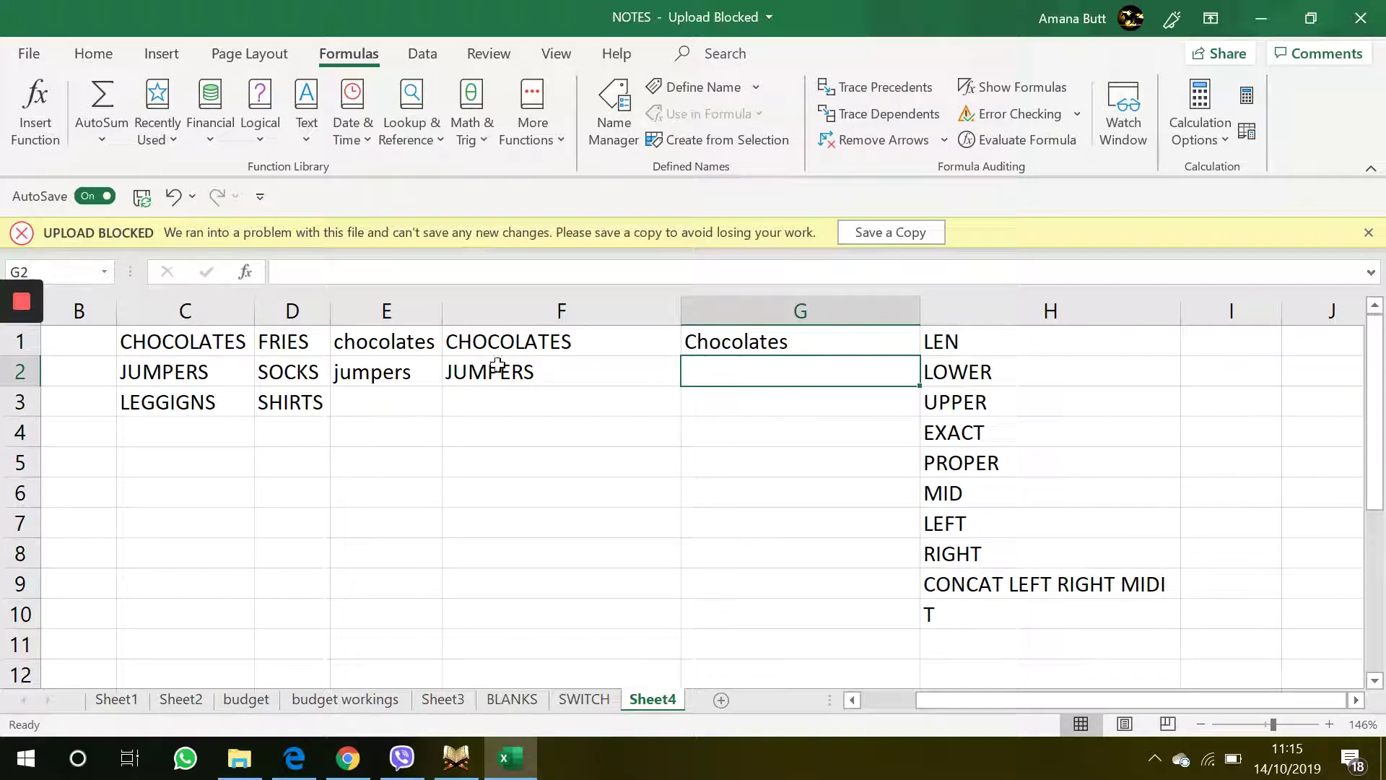
Review the case formulas in E1, F1 and G1 and clear the range E1:G3
{"action": "left_click_drag", "start_coordinate": [412, 342], "coordinate": [752, 343]}
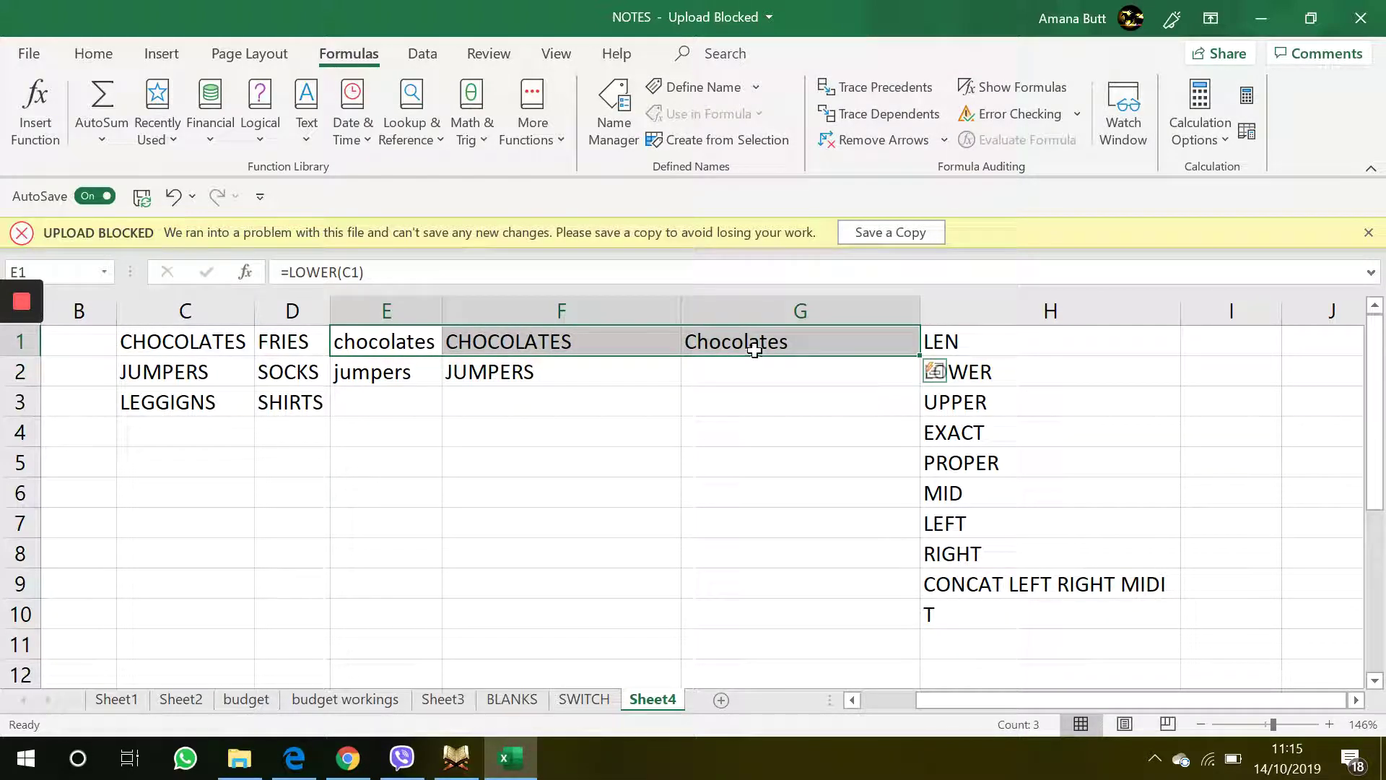
{"action": "left_click", "coordinate": [754, 350]}
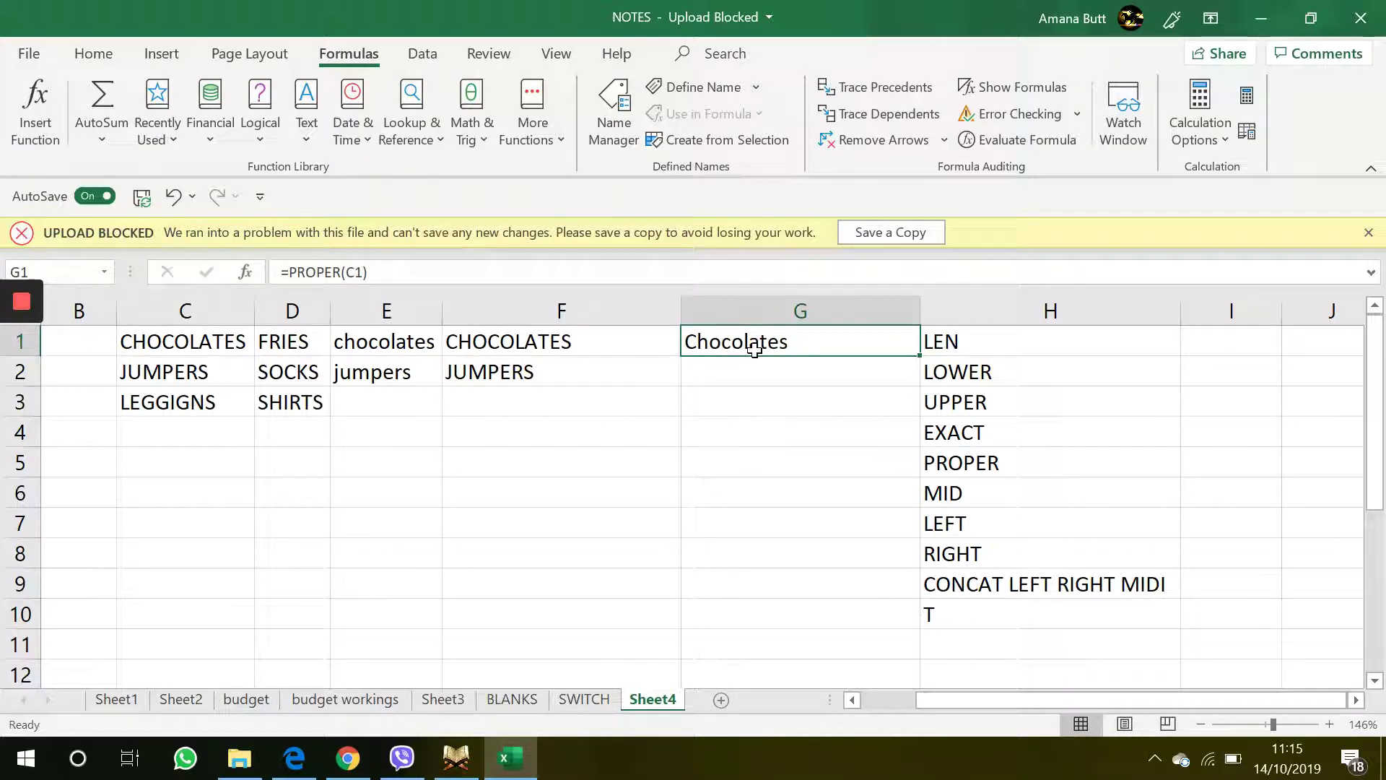
{"action": "left_click", "coordinate": [544, 345]}
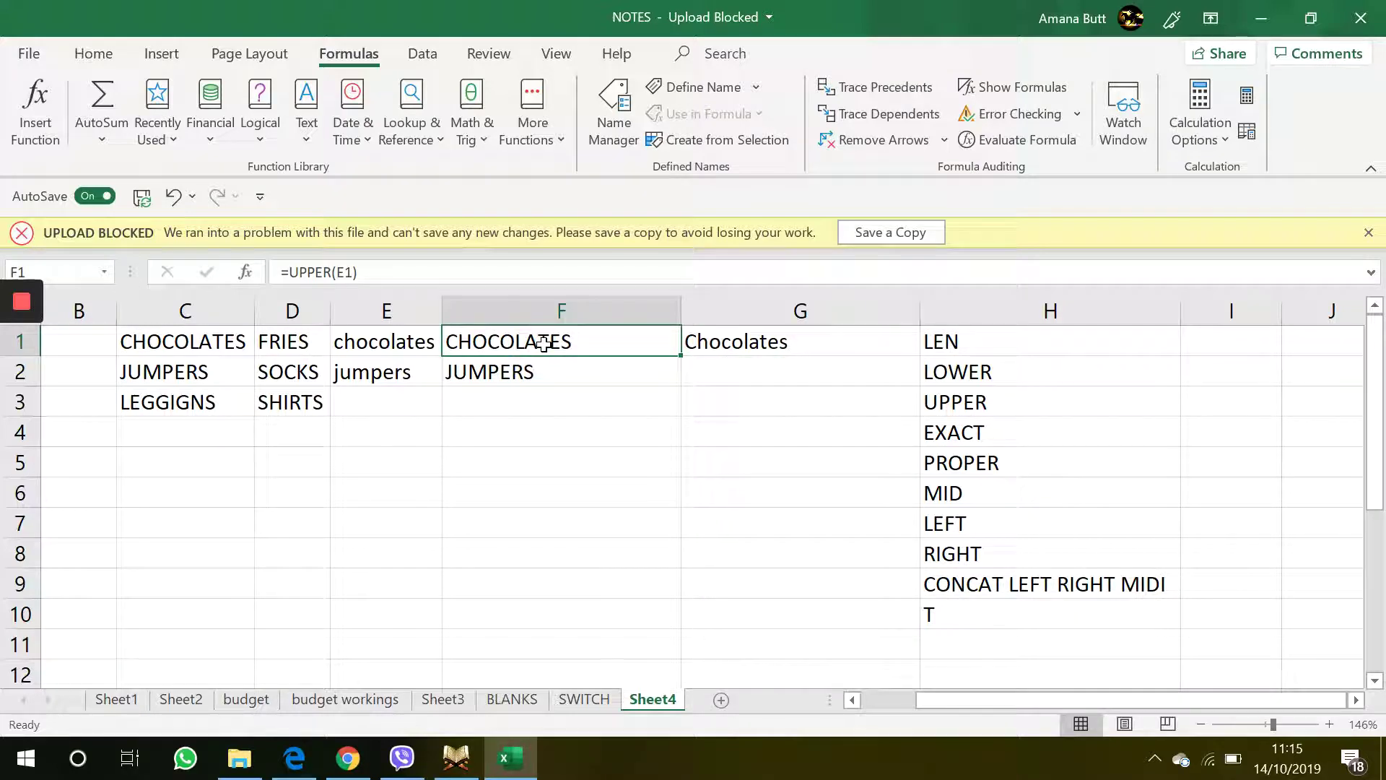
{"action": "left_click", "coordinate": [402, 354]}
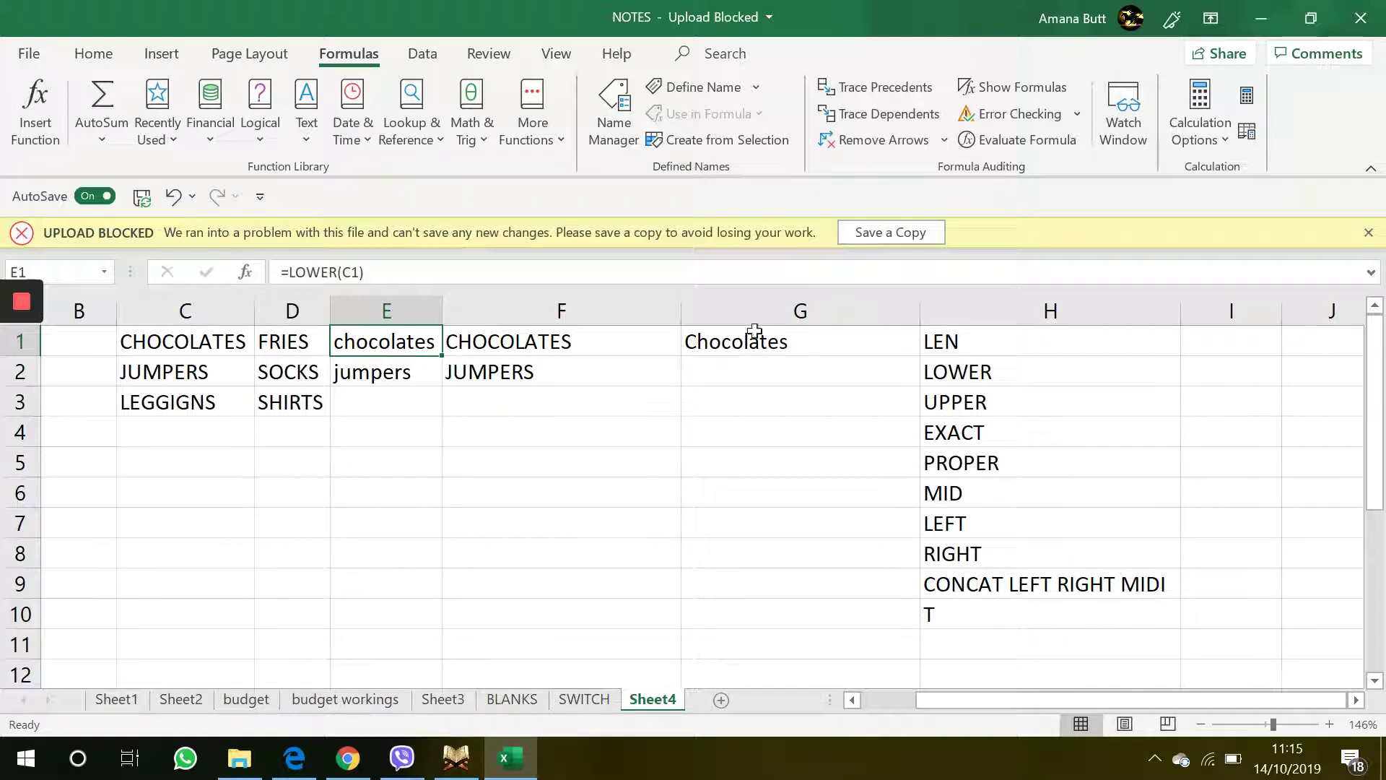
{"action": "left_click", "coordinate": [796, 348]}
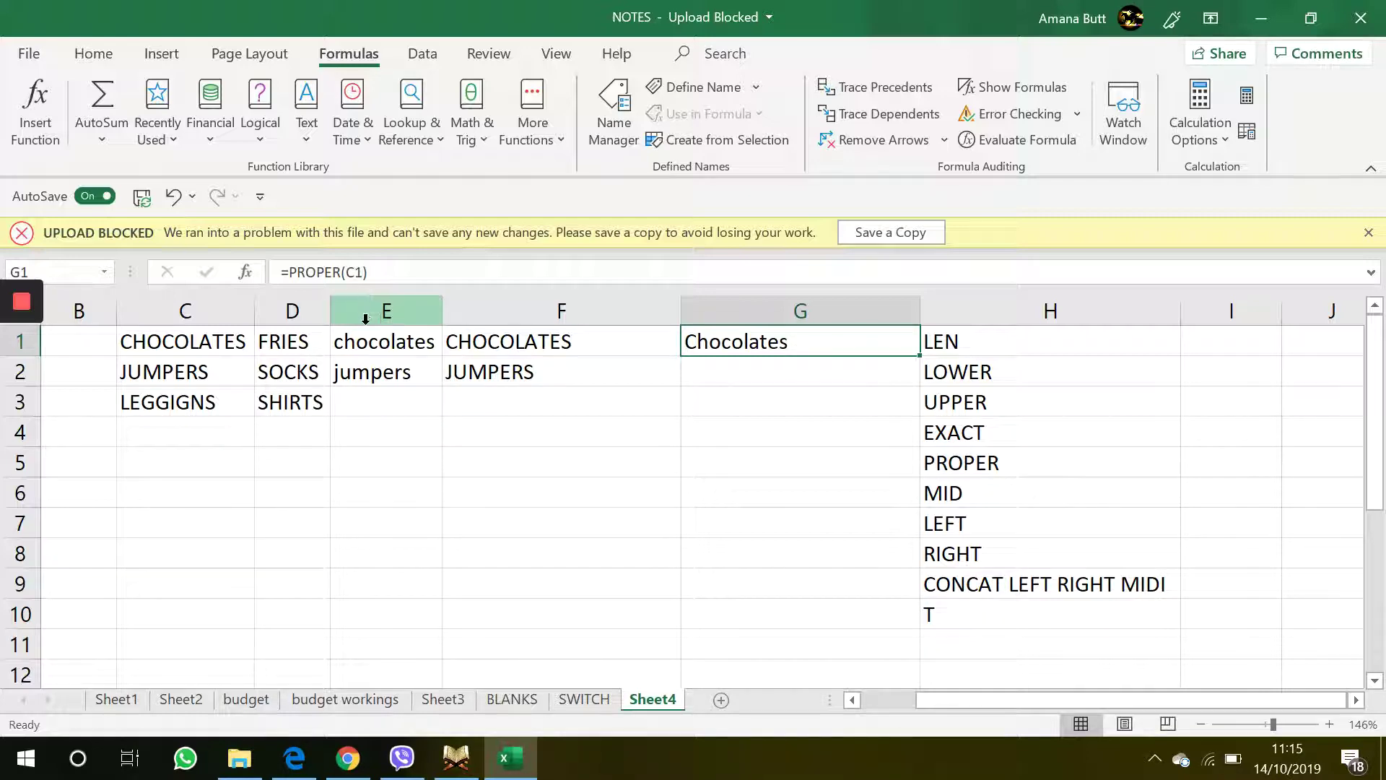
{"action": "left_click_drag", "start_coordinate": [380, 349], "coordinate": [722, 397]}
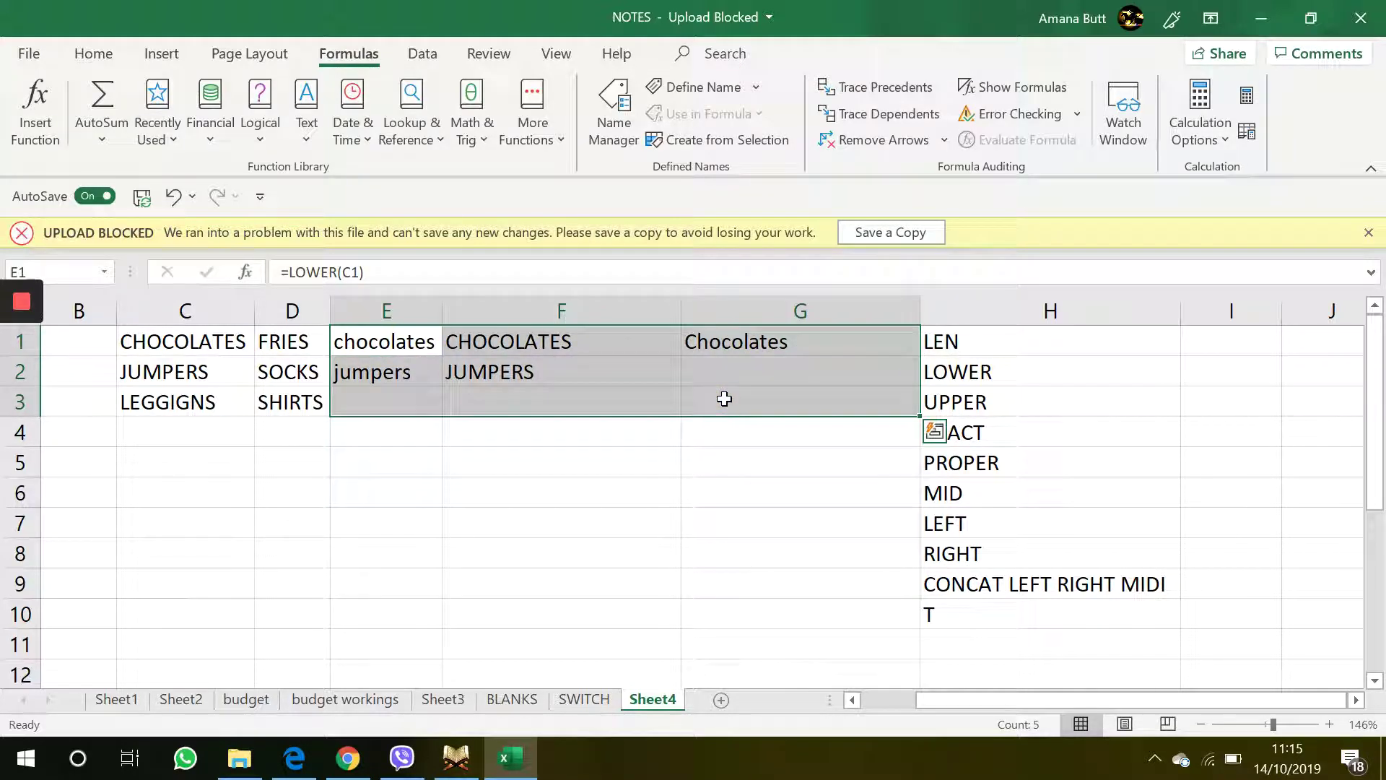
{"action": "key", "text": "Delete"}
{"action": "left_click", "coordinate": [726, 551]}
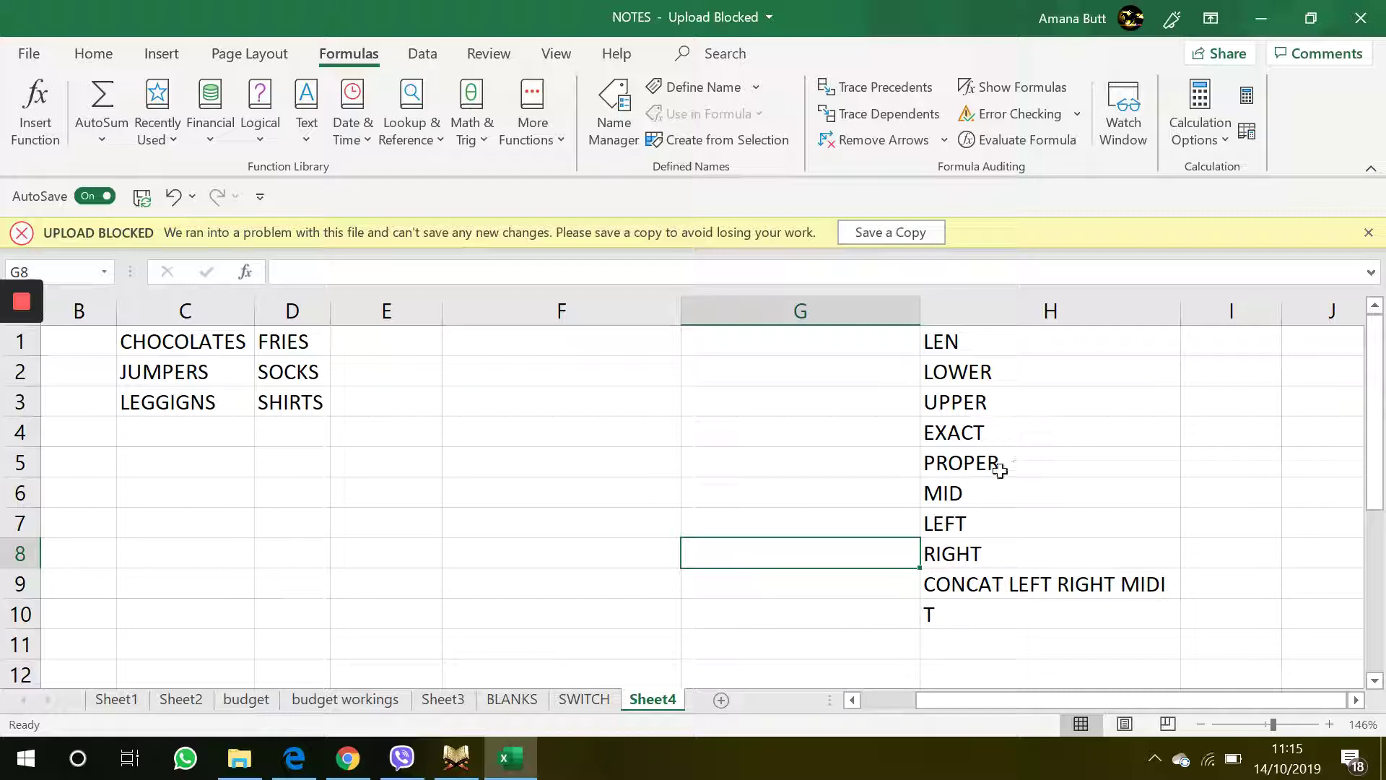
Enter a MID formula in E1 that extracts 4 characters from C1, starting at character 2
{"action": "left_click", "coordinate": [954, 491]}
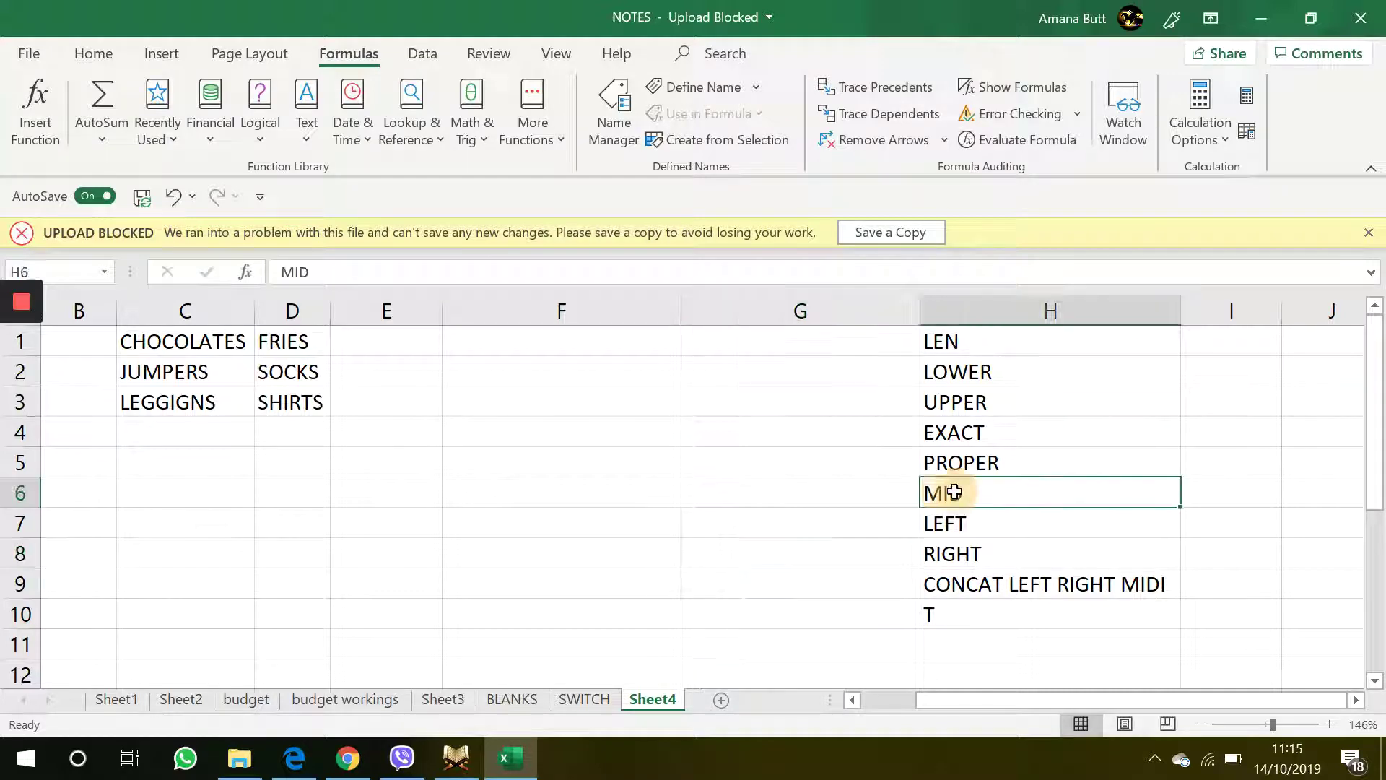
{"action": "left_click", "coordinate": [368, 345]}
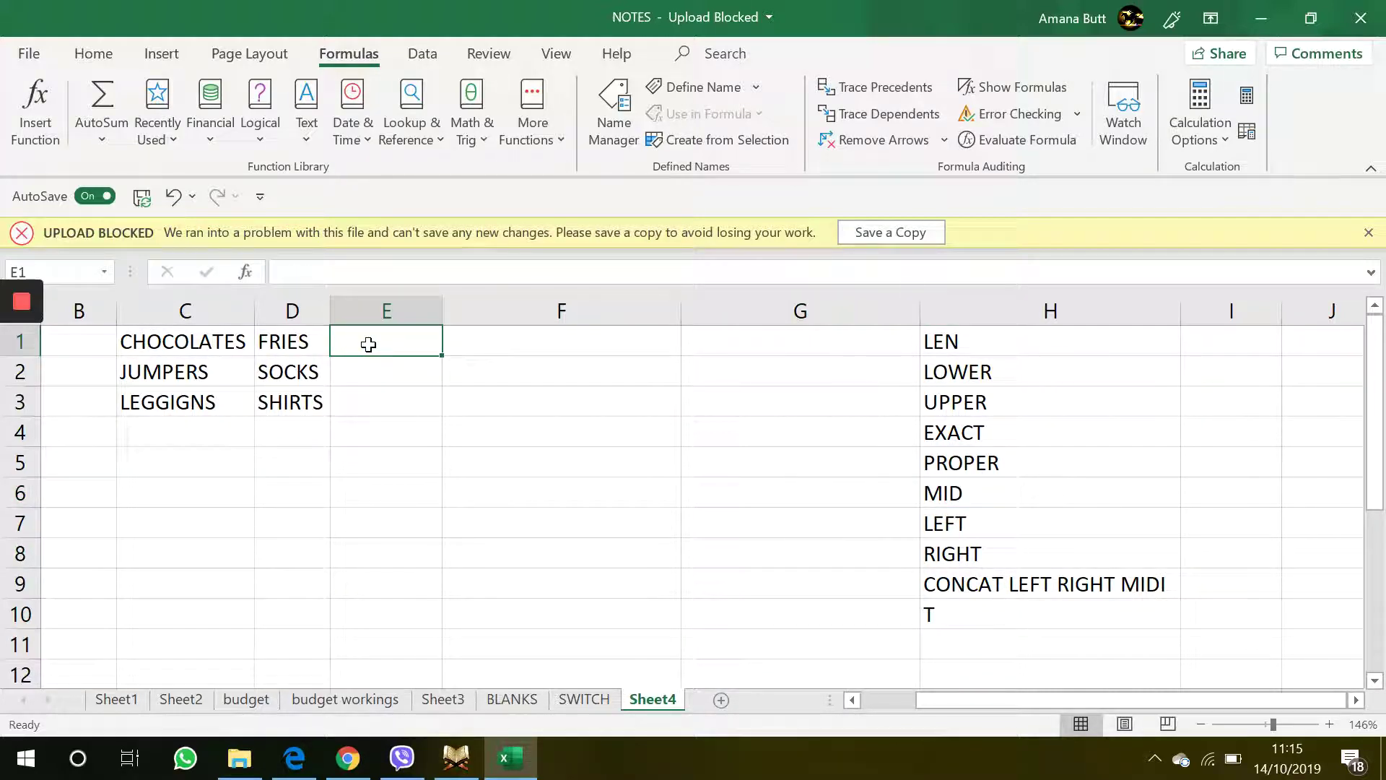
{"action": "left_click", "coordinate": [195, 343]}
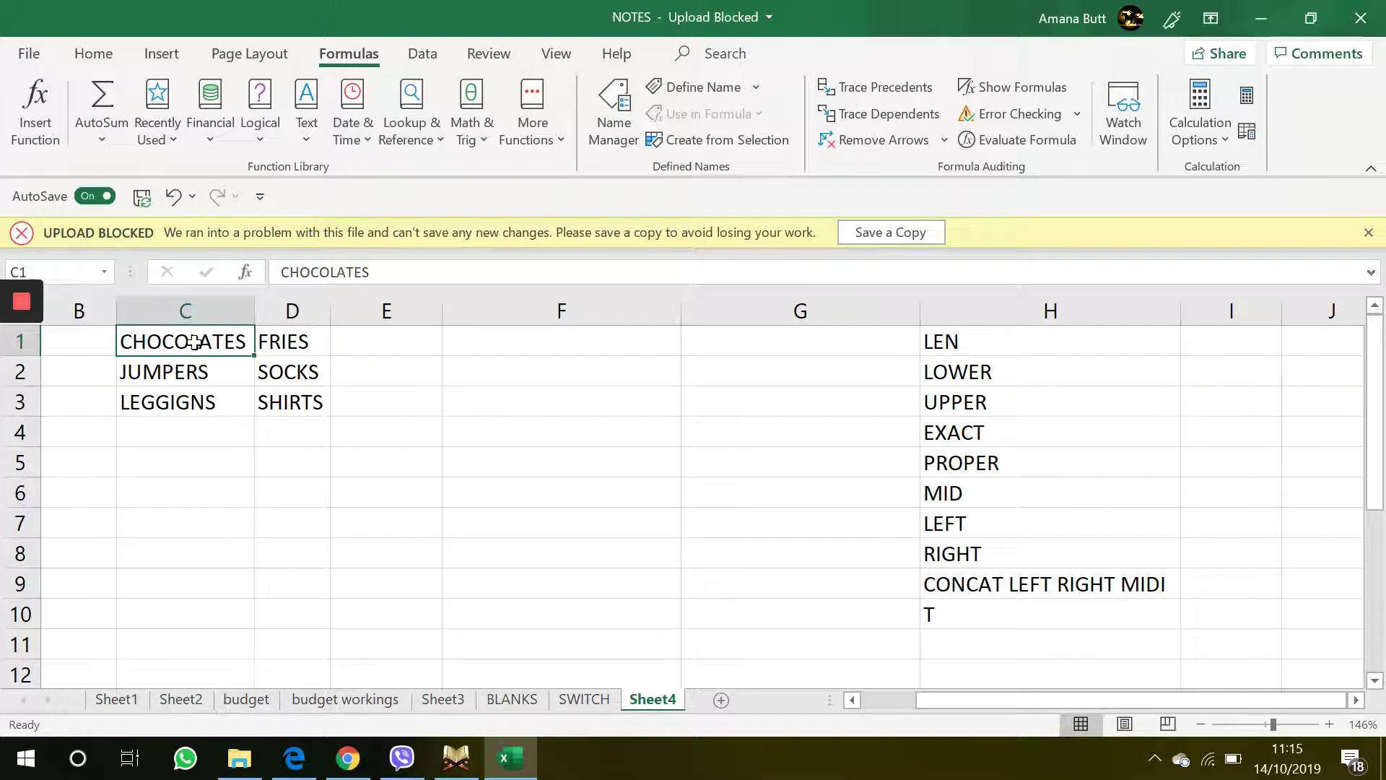
{"action": "left_click", "coordinate": [421, 345]}
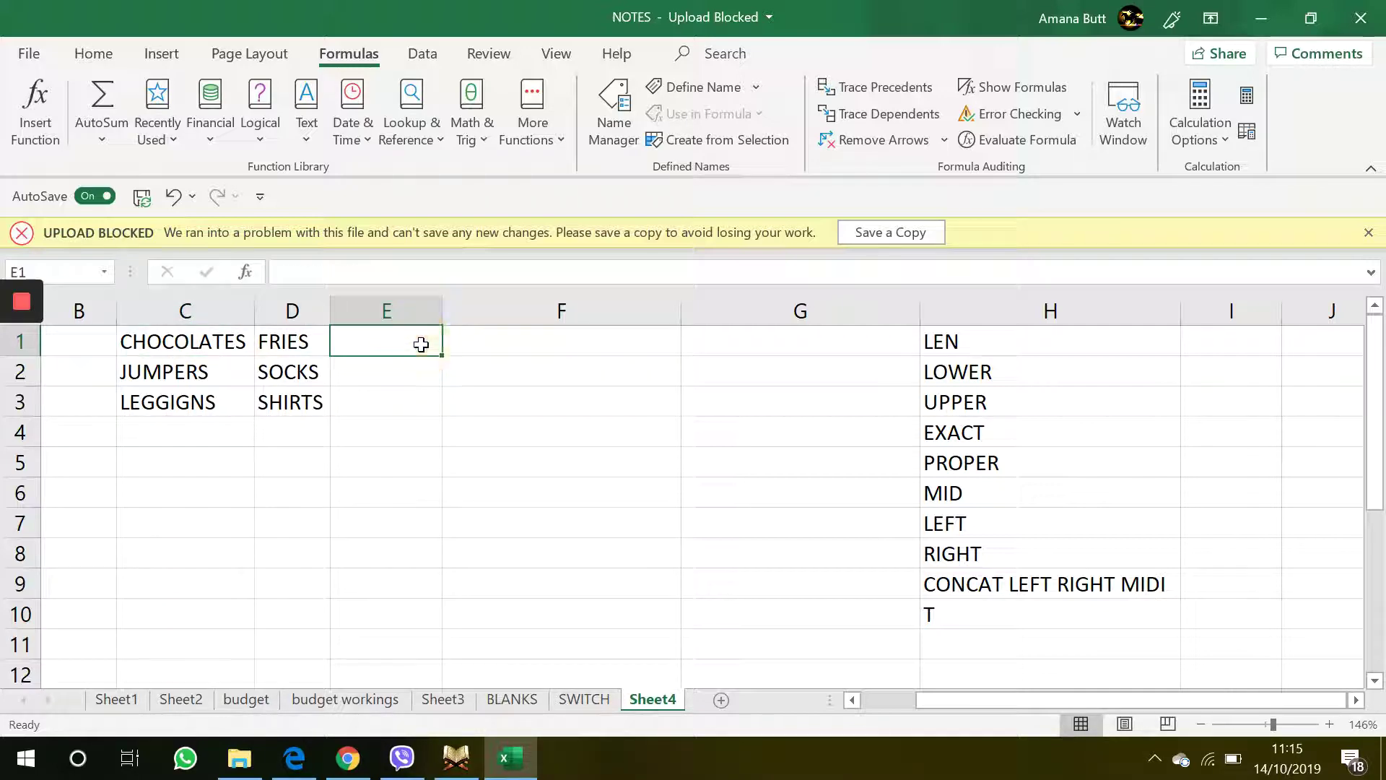
{"action": "type", "text": "=MID"}
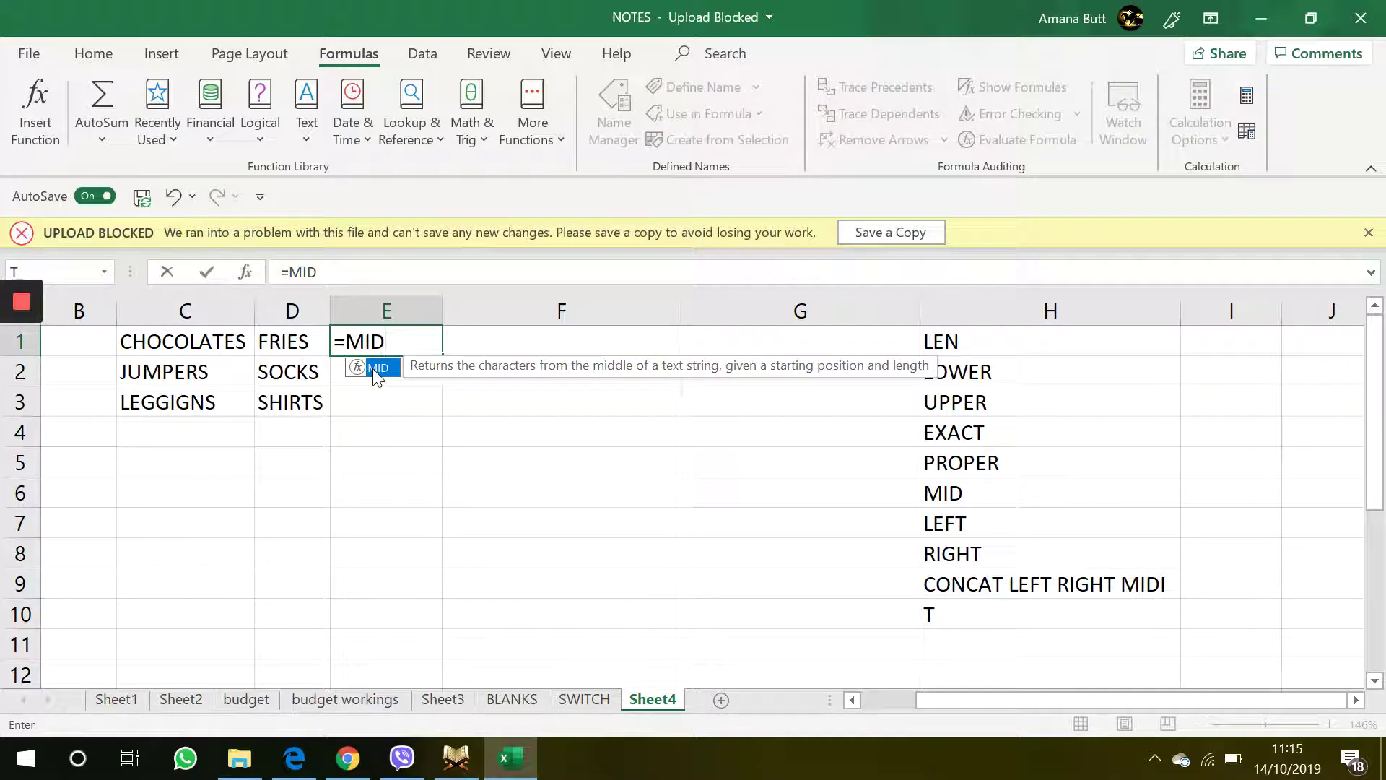
{"action": "double_click", "coordinate": [377, 370]}
{"action": "left_click", "coordinate": [208, 345]}
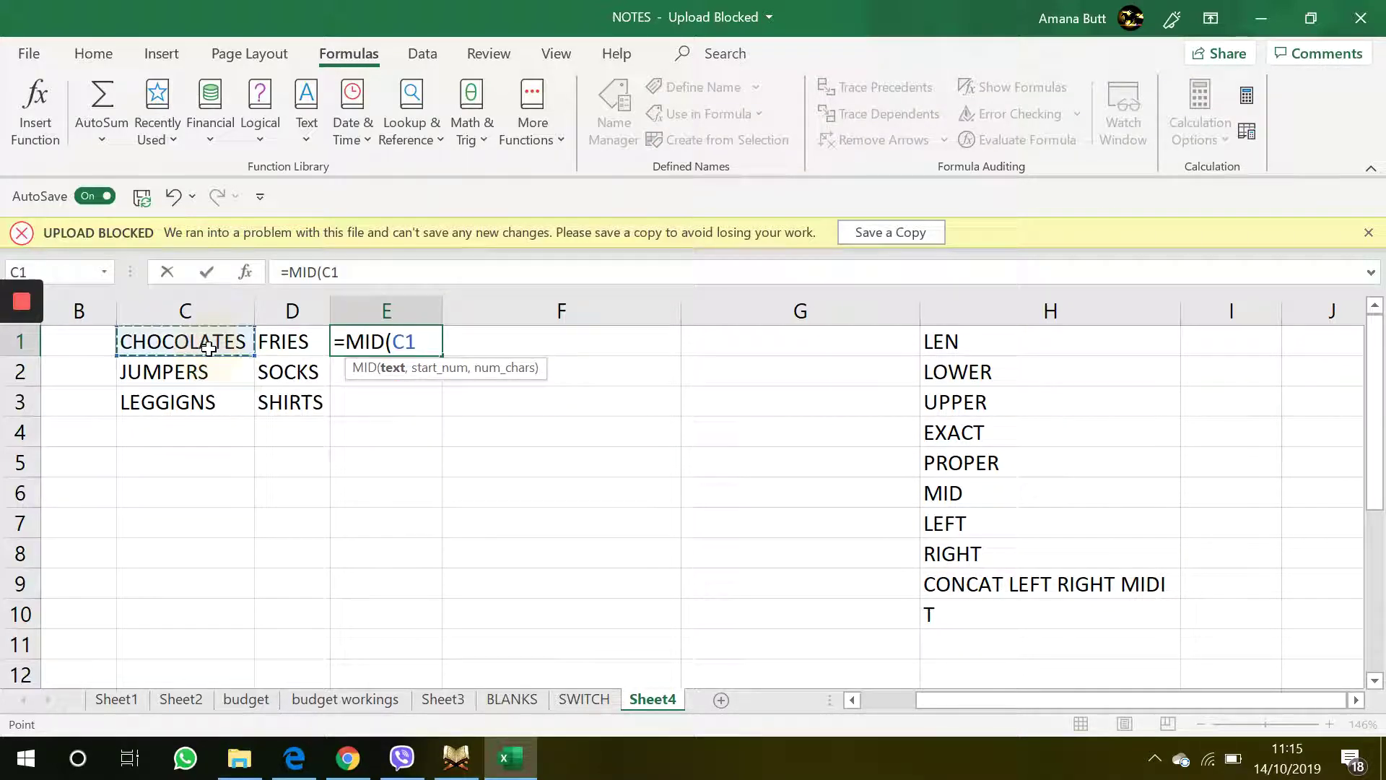
{"action": "type", "text": ",2"}
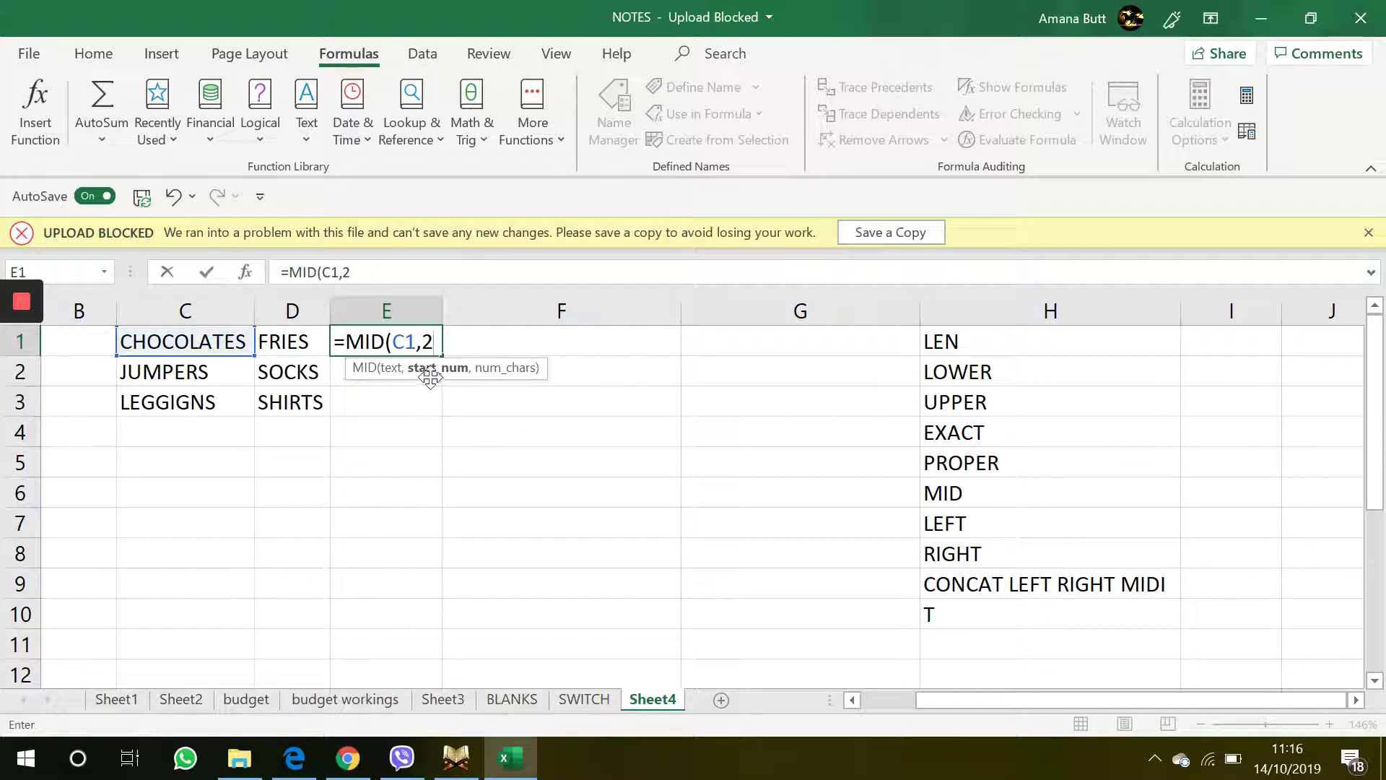
{"action": "type", "text": ","}
{"action": "type", "text": "4)"}
{"action": "key", "text": "Return"}
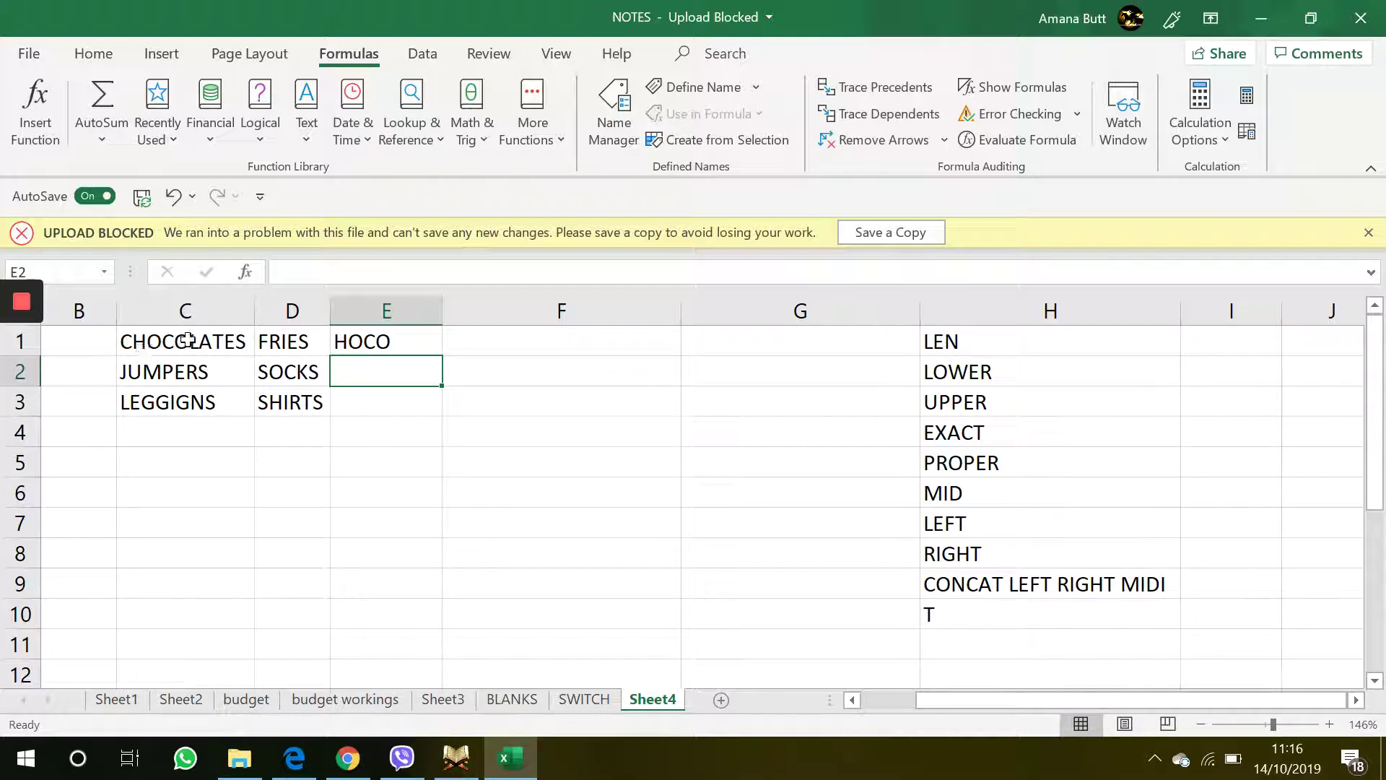
Enter a MID formula in E2 that extracts 4 characters from C2, starting at character 4
{"action": "left_click", "coordinate": [228, 381]}
{"action": "left_click", "coordinate": [367, 365]}
{"action": "type", "text": "=MID"}
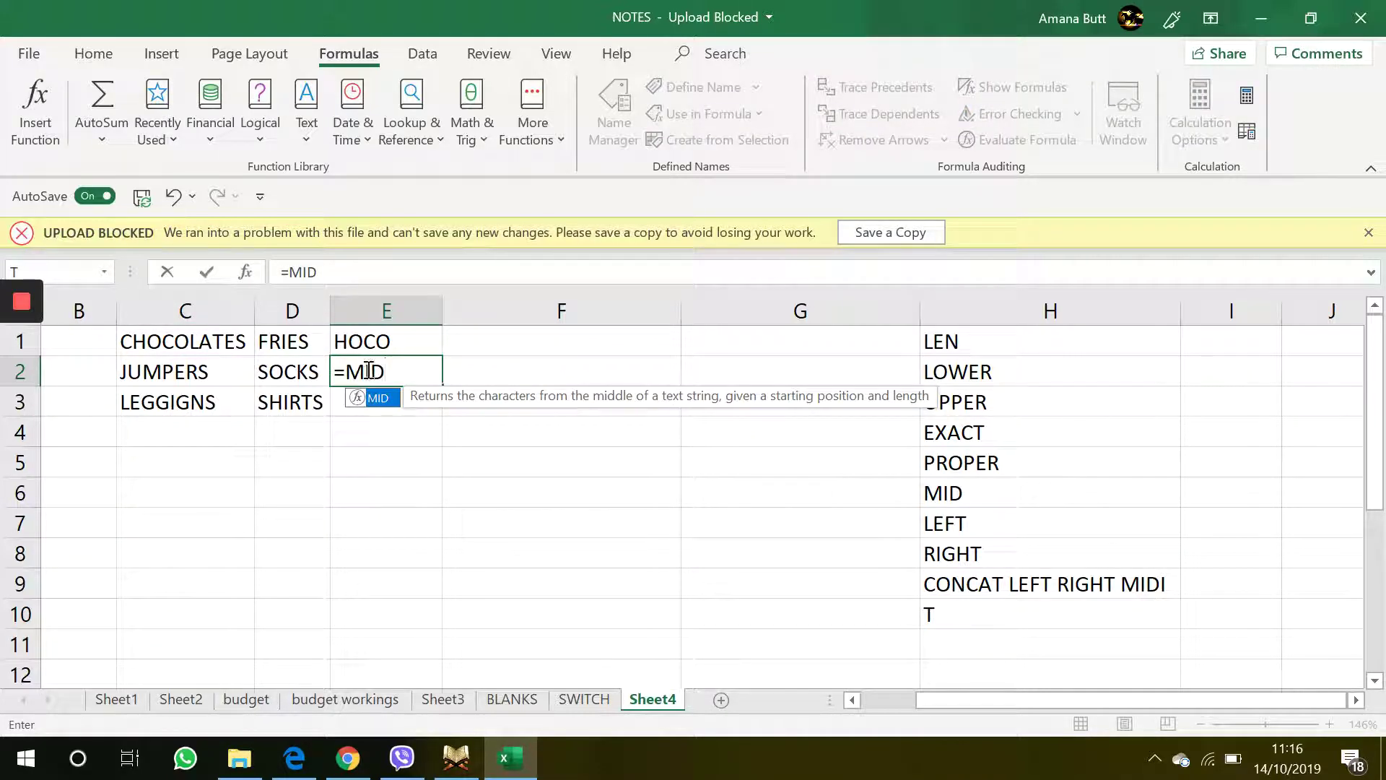
{"action": "type", "text": "("}
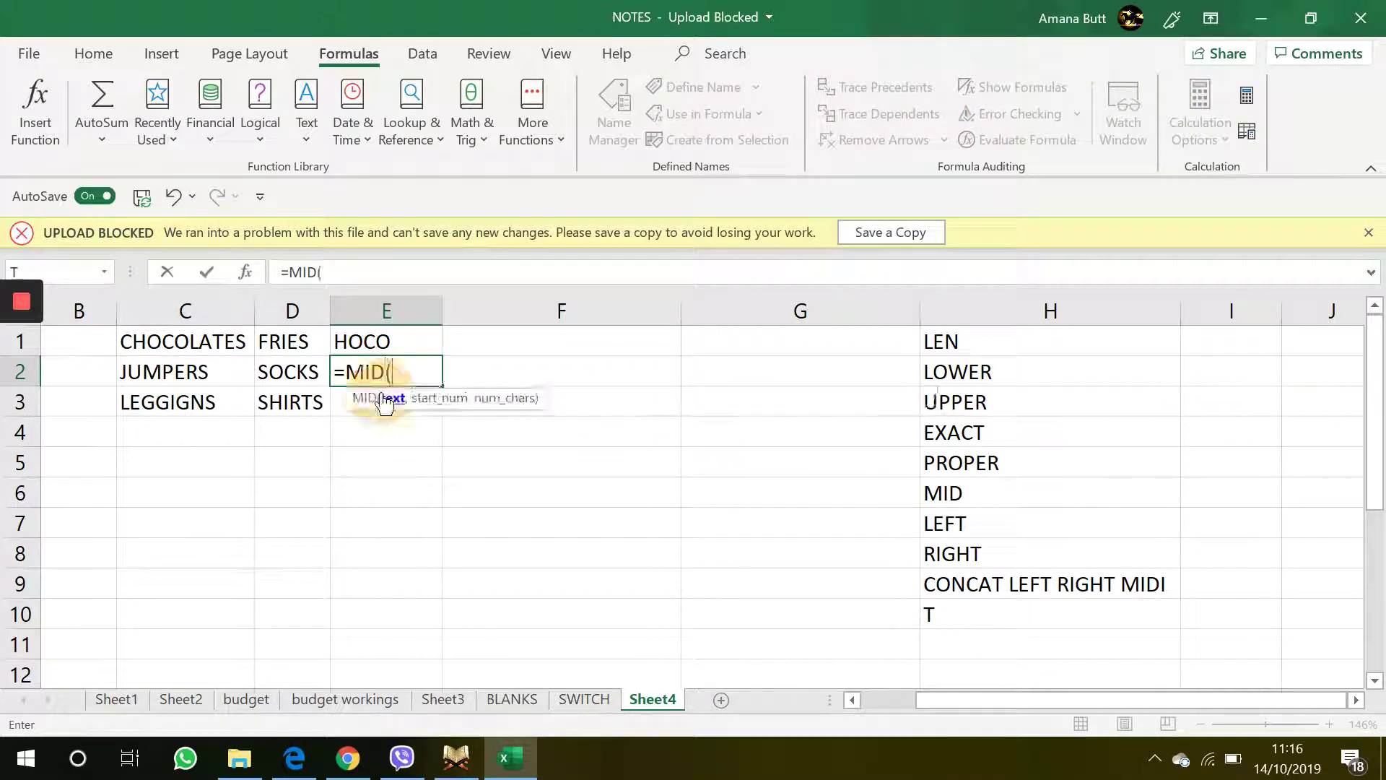
{"action": "left_click", "coordinate": [218, 379]}
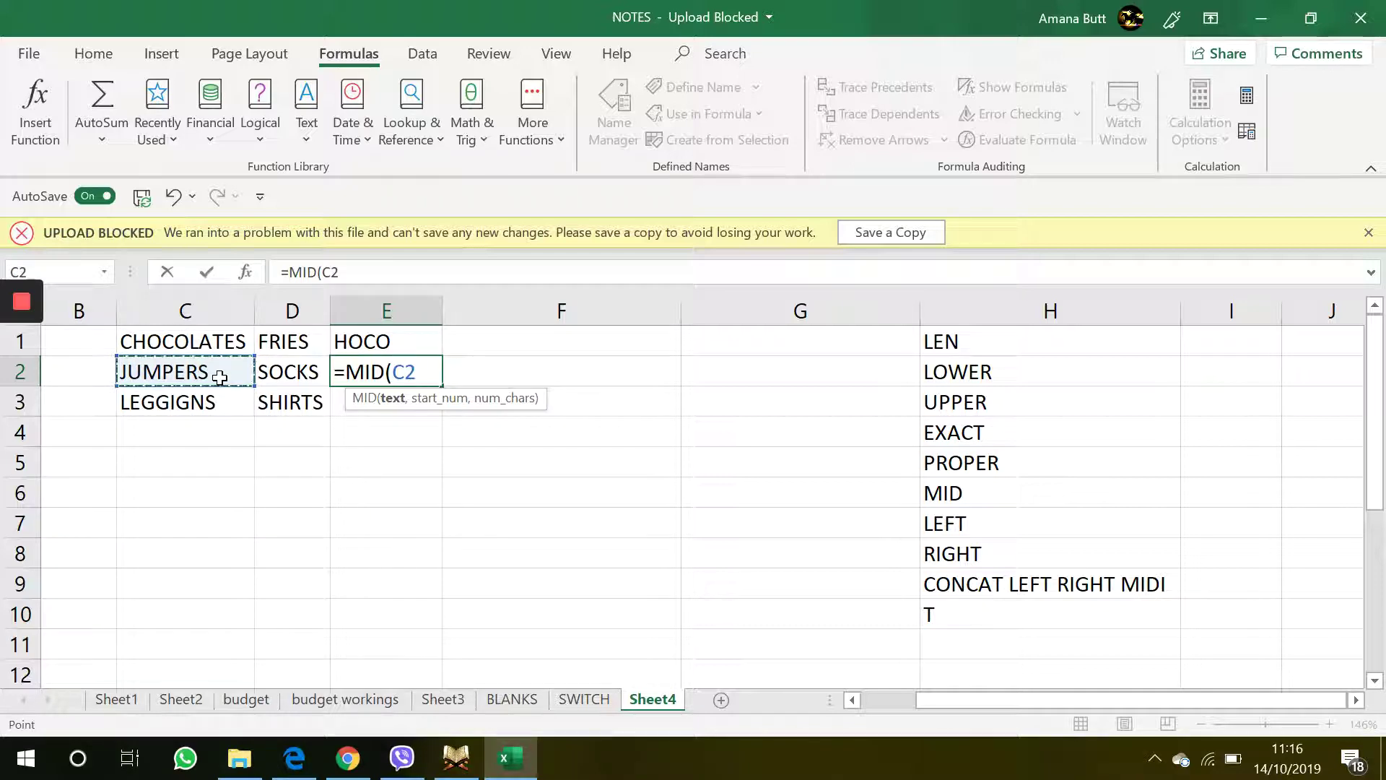
{"action": "type", "text": ","}
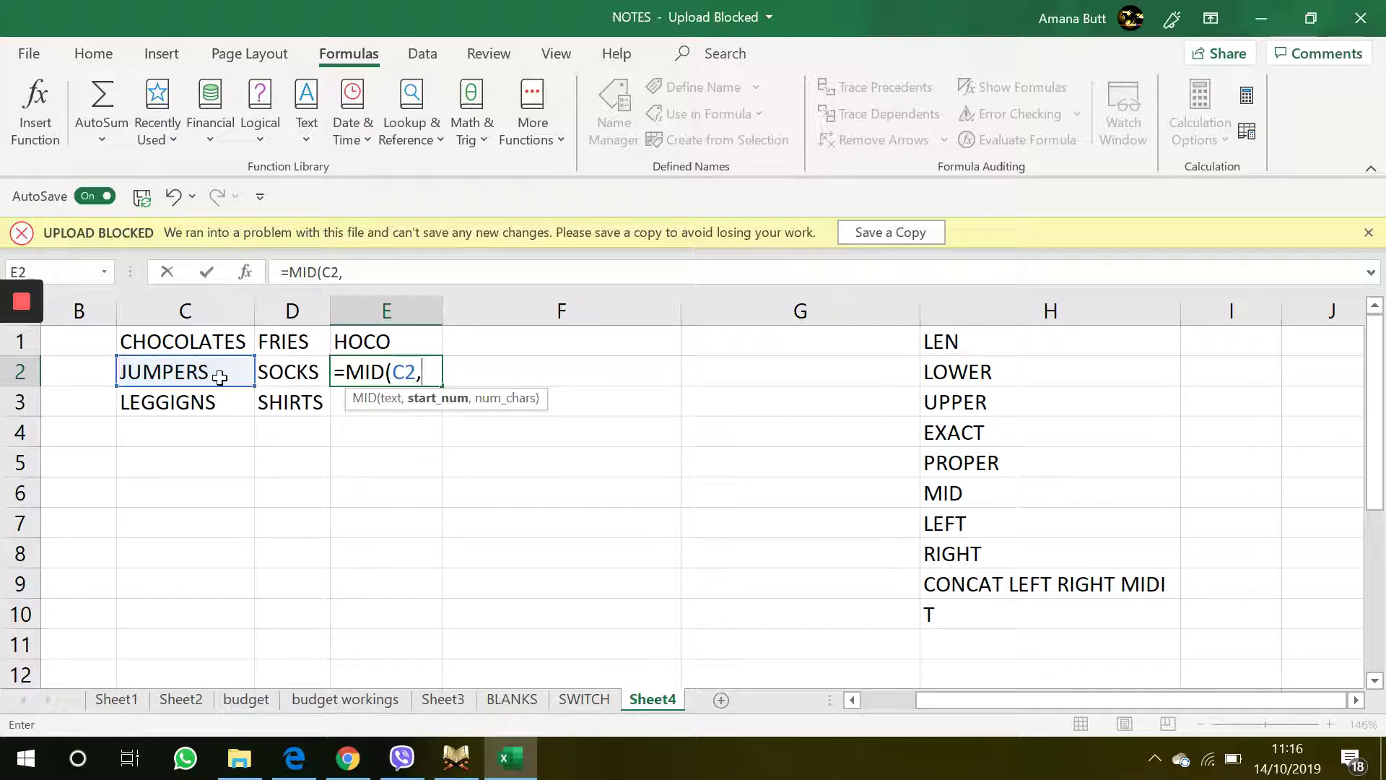
{"action": "type", "text": "4,"}
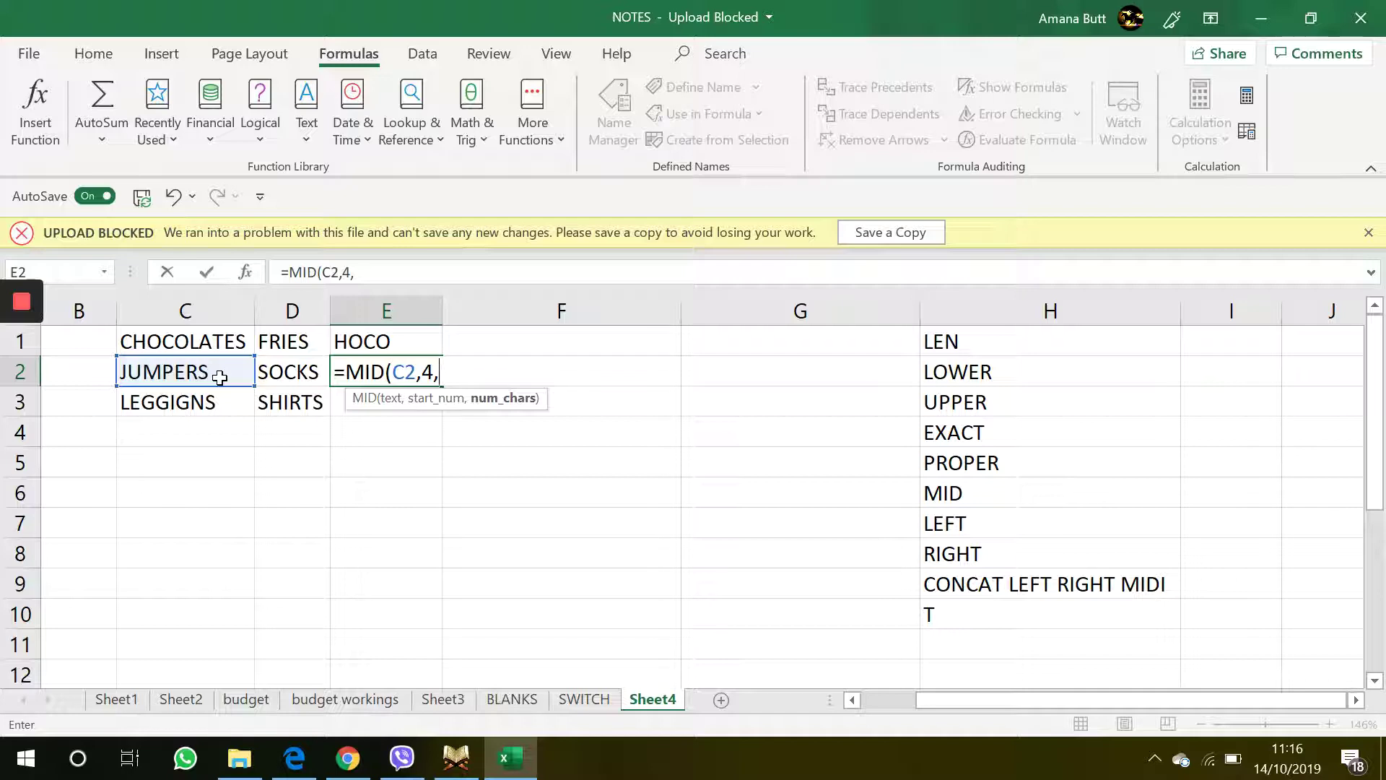
{"action": "type", "text": "4"}
{"action": "key", "text": "Return"}
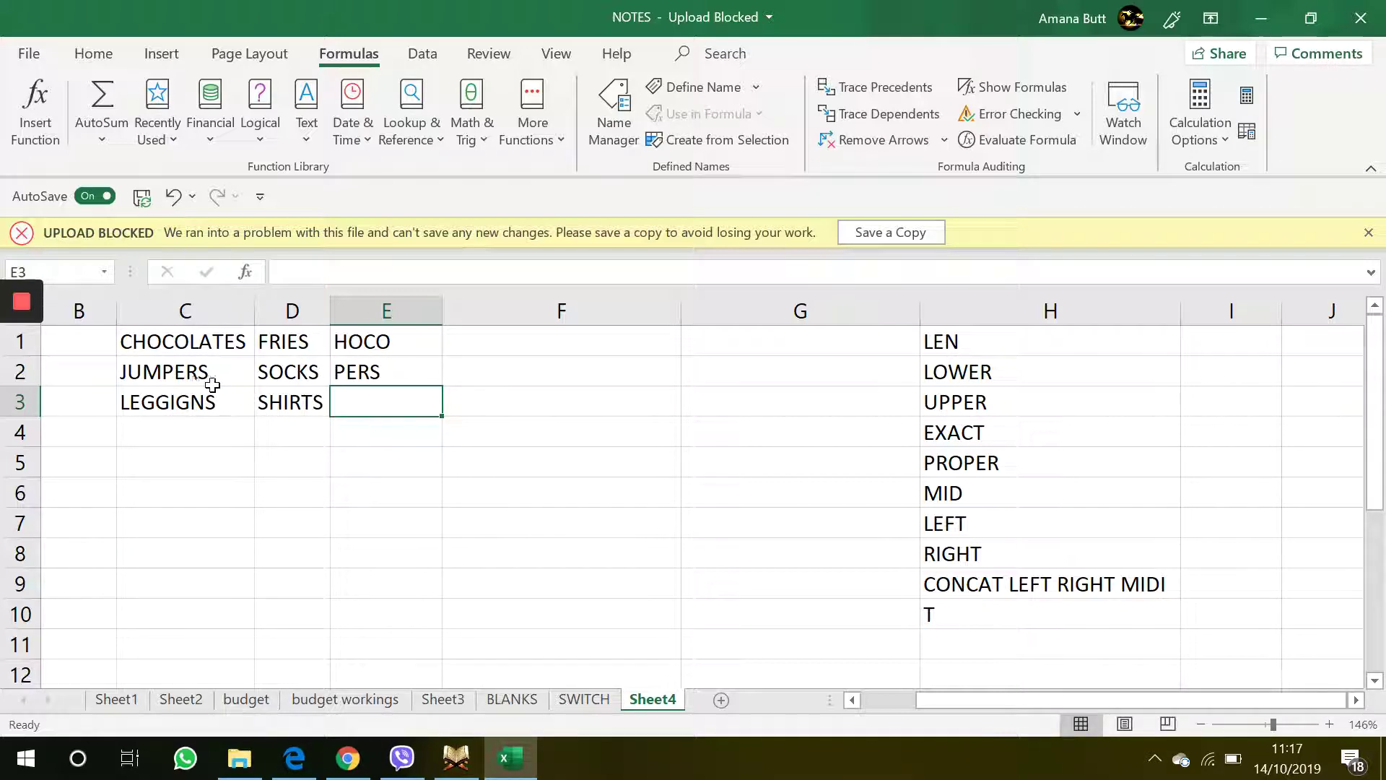
{"action": "left_click", "coordinate": [410, 369]}
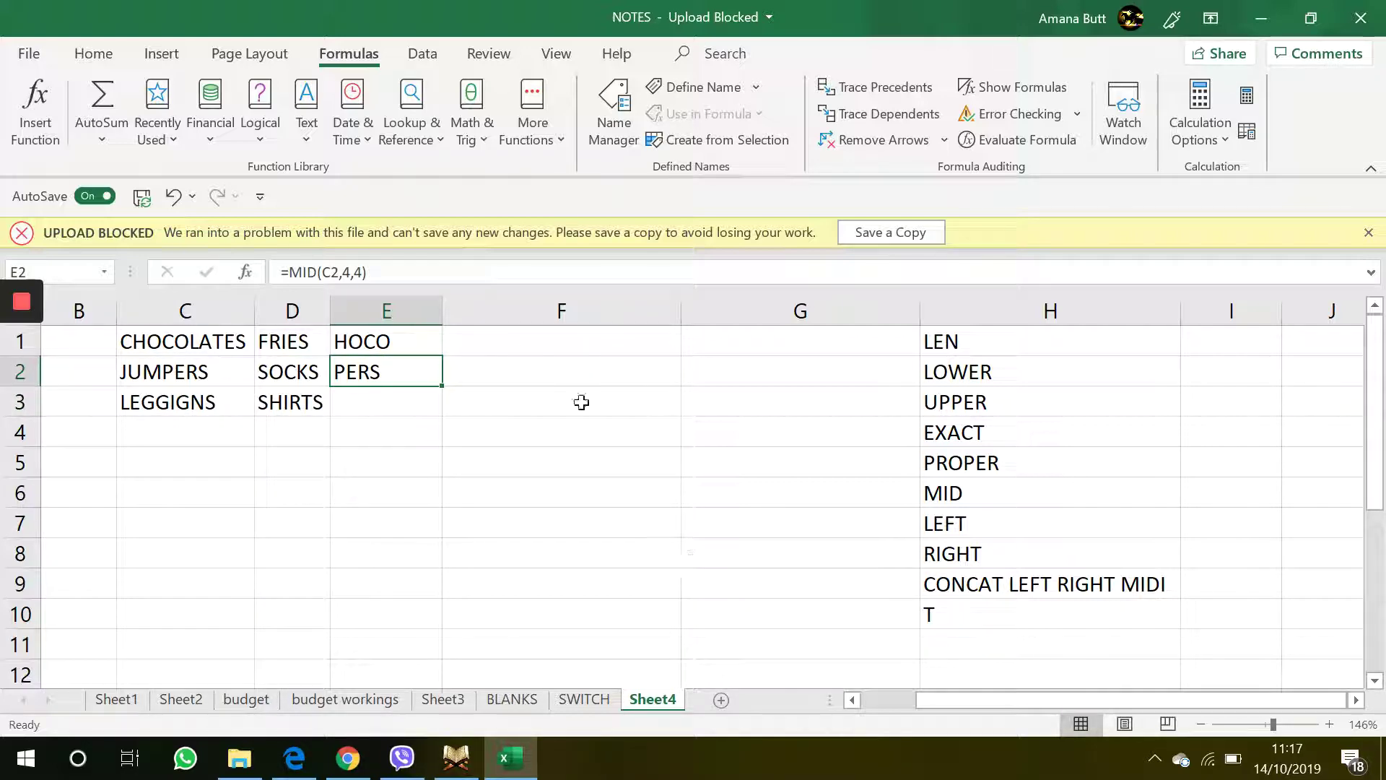
Enter a LEFT formula in E3 that returns the first 3 characters of the text in C3
{"action": "left_click", "coordinate": [940, 490]}
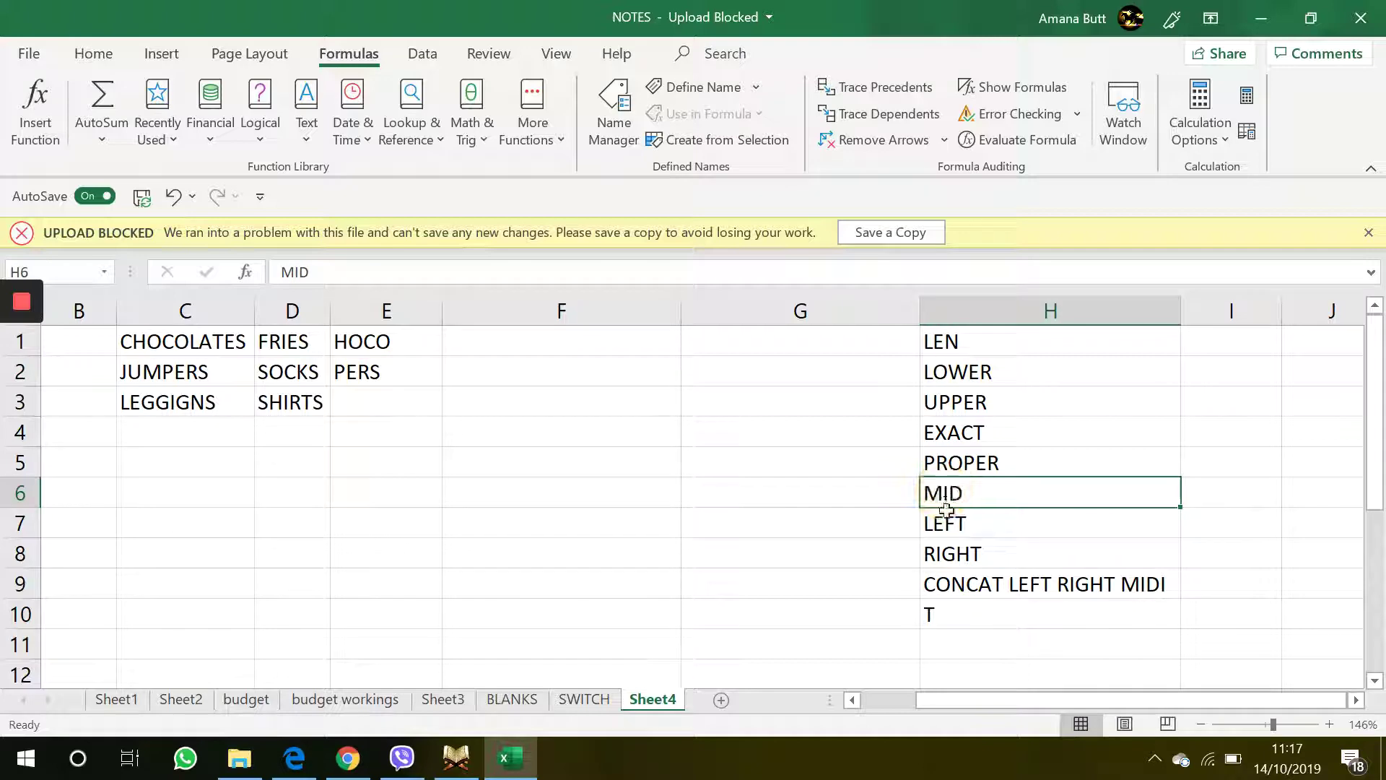
{"action": "left_click", "coordinate": [946, 513]}
{"action": "left_click", "coordinate": [382, 406]}
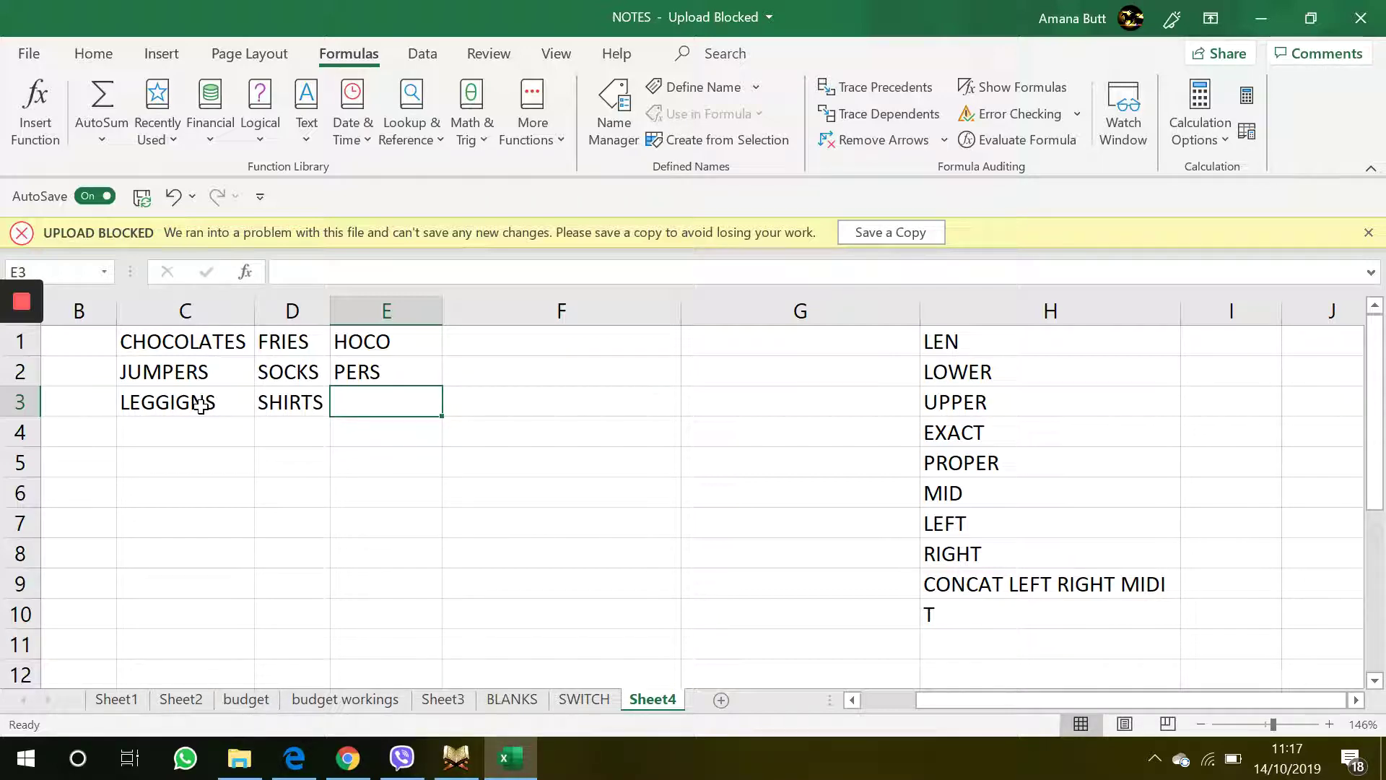
{"action": "type", "text": "=LEF"}
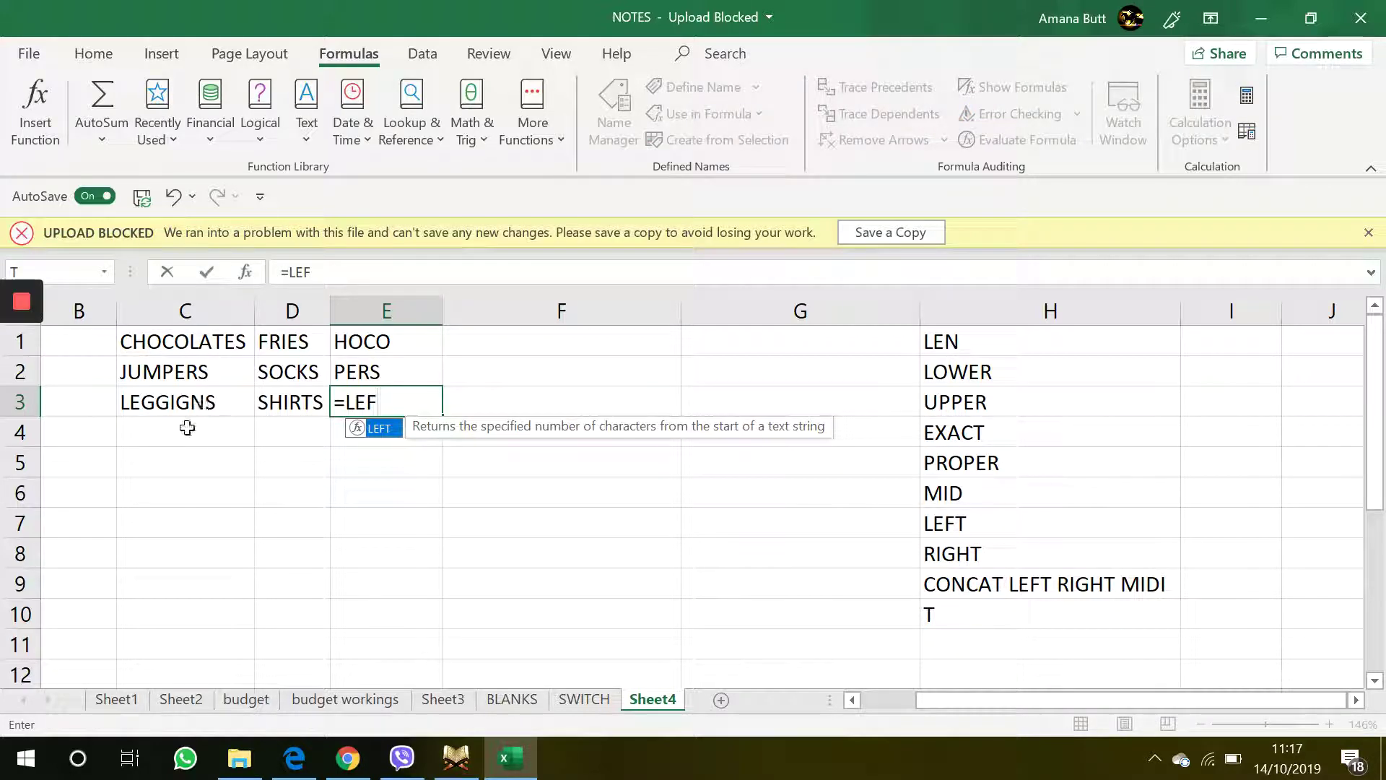
{"action": "double_click", "coordinate": [383, 426]}
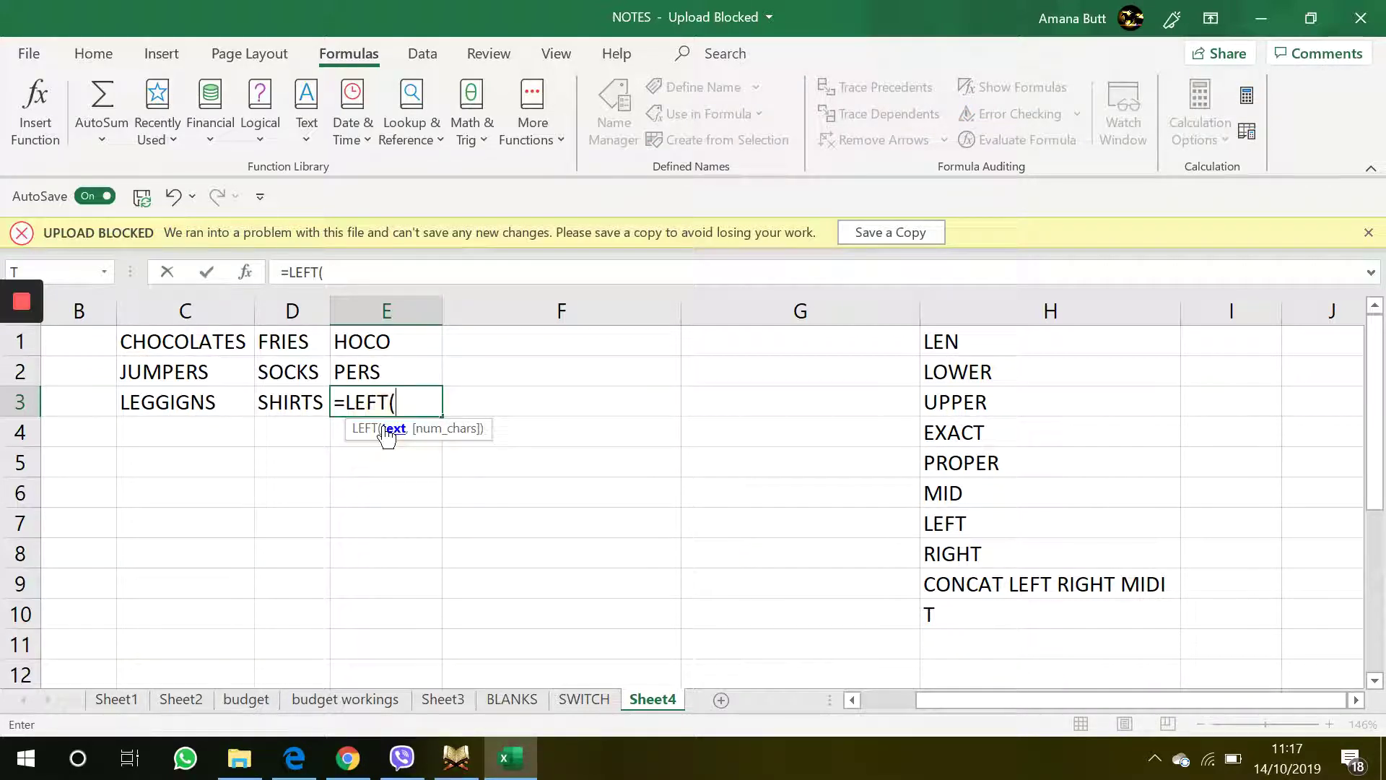
{"action": "left_click", "coordinate": [206, 399]}
{"action": "type", "text": ","}
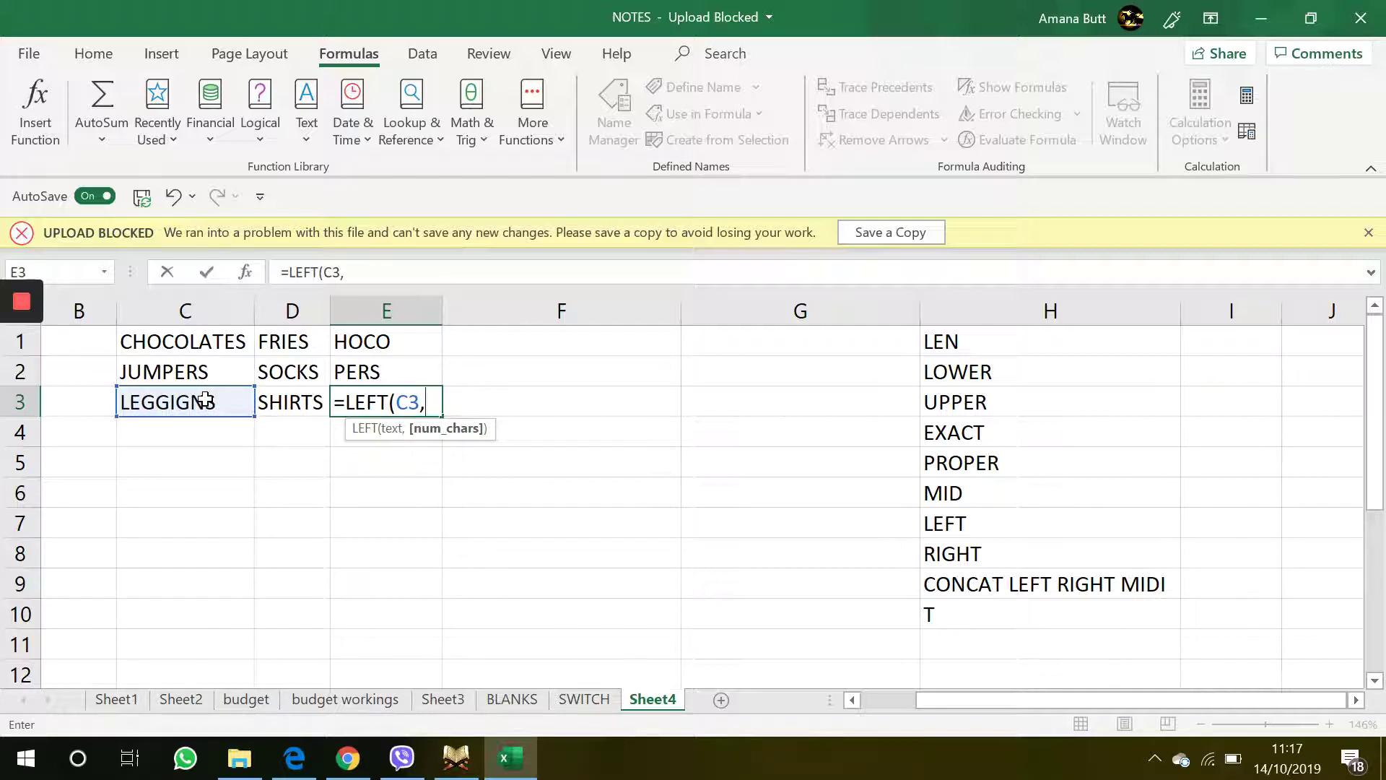
{"action": "type", "text": "3"}
{"action": "key", "text": "Return"}
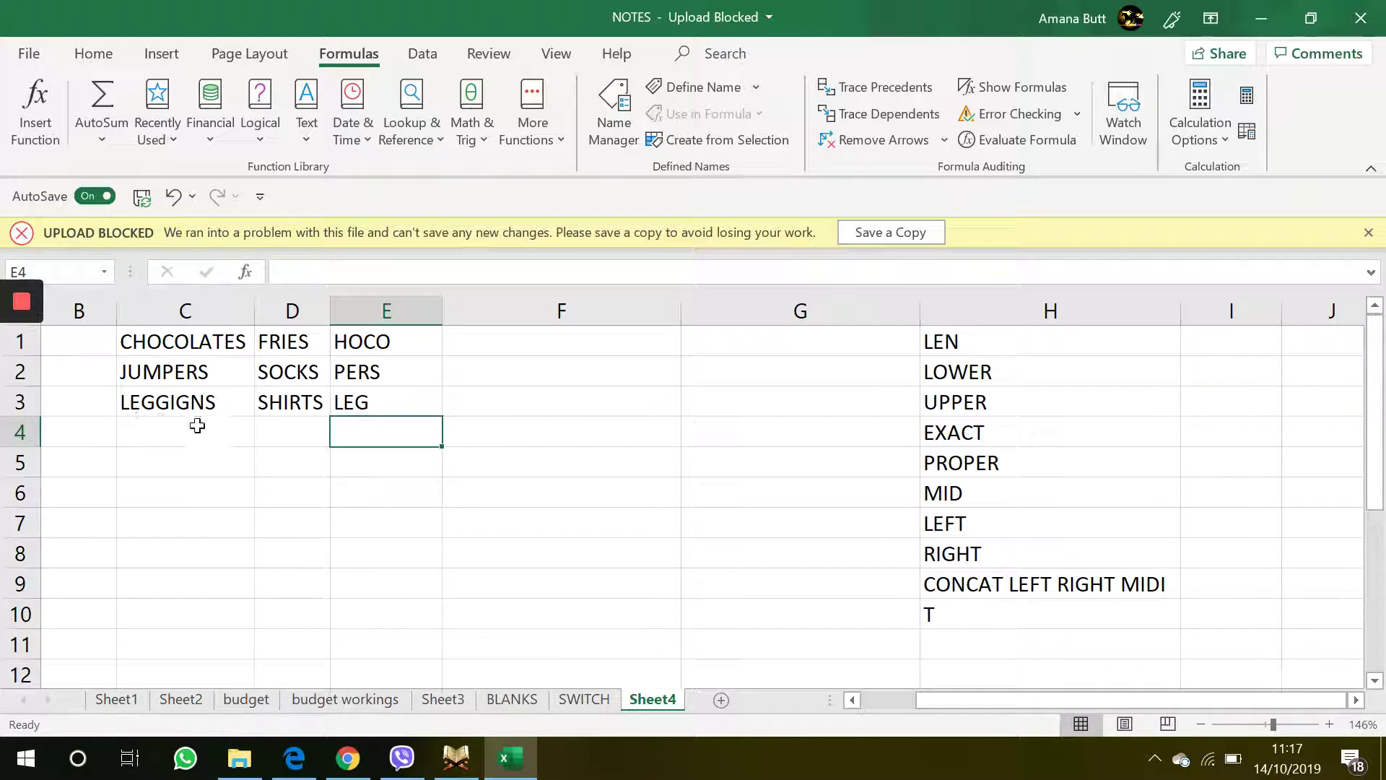
{"action": "left_click", "coordinate": [386, 400]}
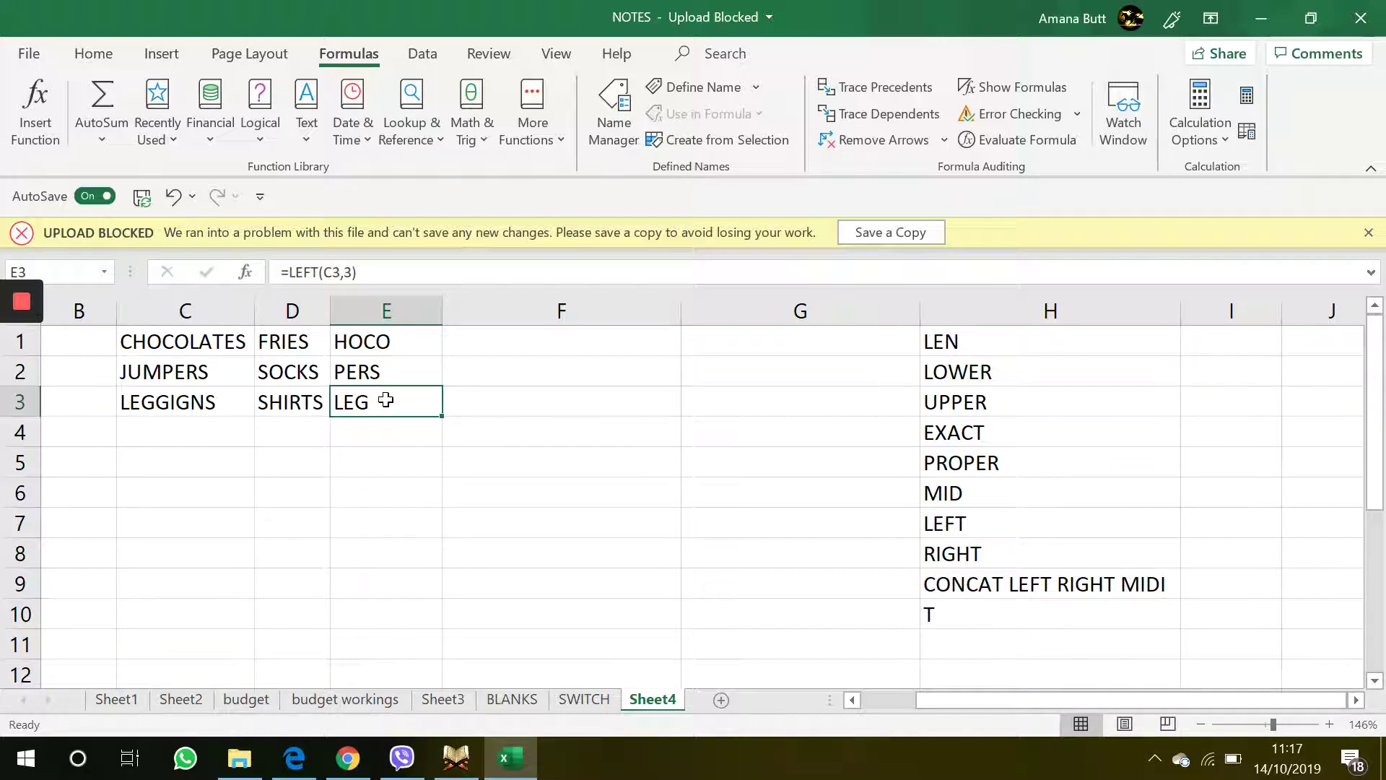
{"action": "left_click", "coordinate": [501, 344]}
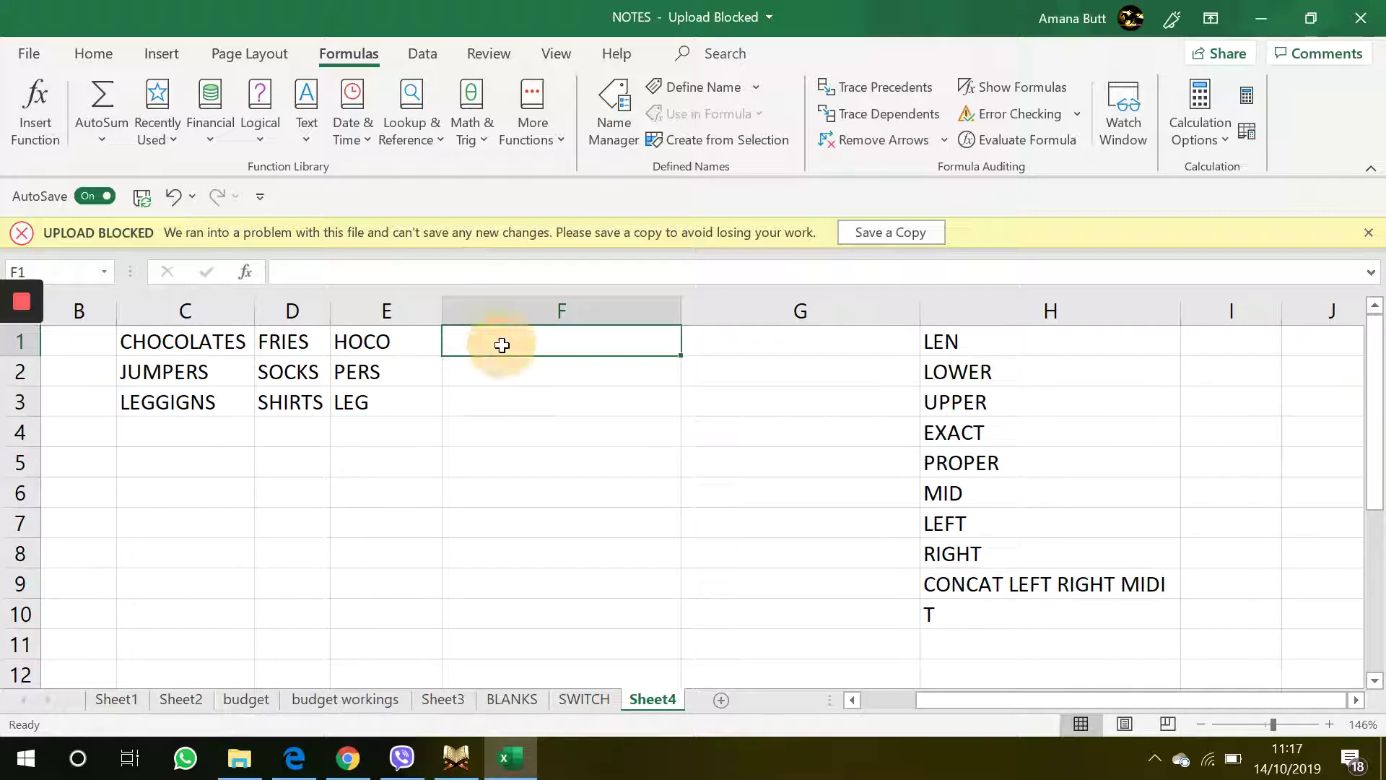
Clear the range E1:E3 and enter a LEFT formula in E1 that returns the first 2 characters of D1
{"action": "left_click_drag", "start_coordinate": [402, 344], "coordinate": [412, 412]}
{"action": "key", "text": "Delete"}
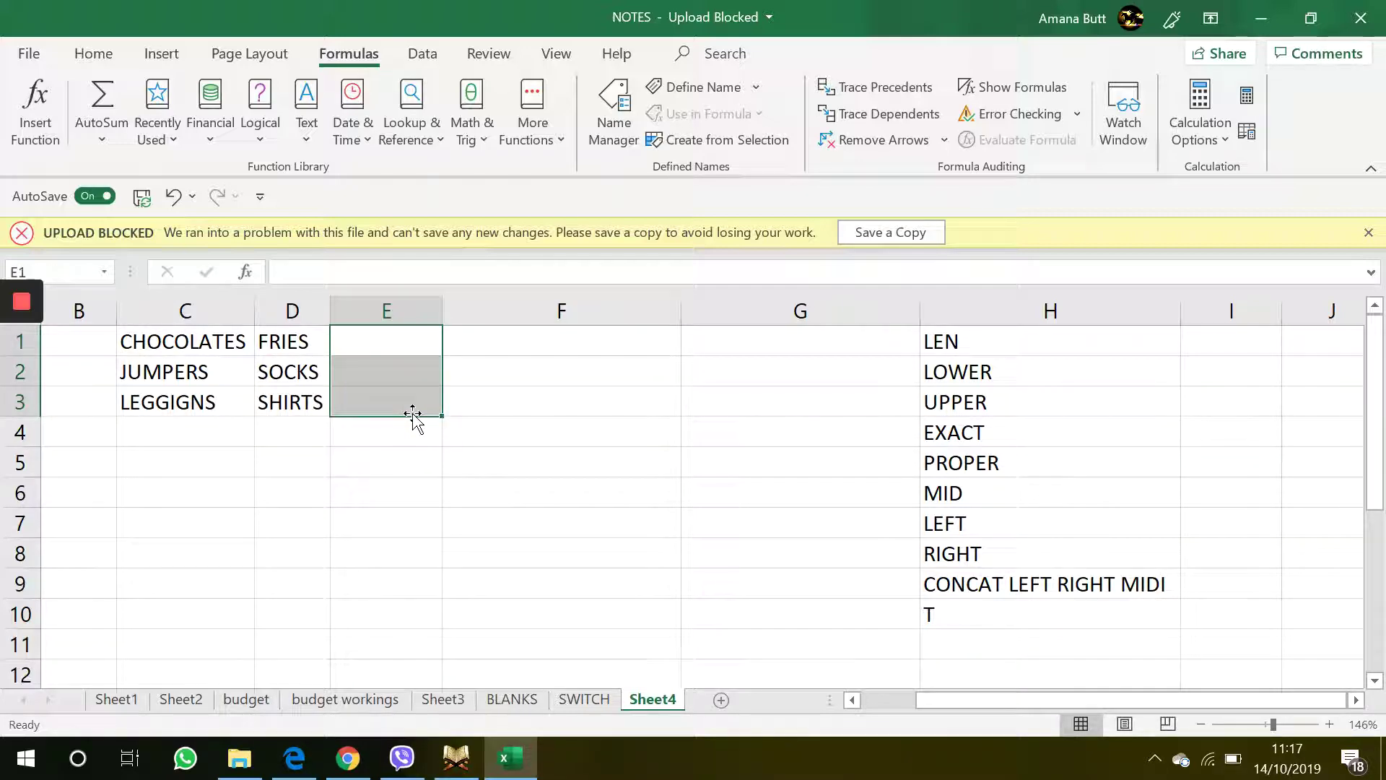
{"action": "left_click", "coordinate": [414, 352]}
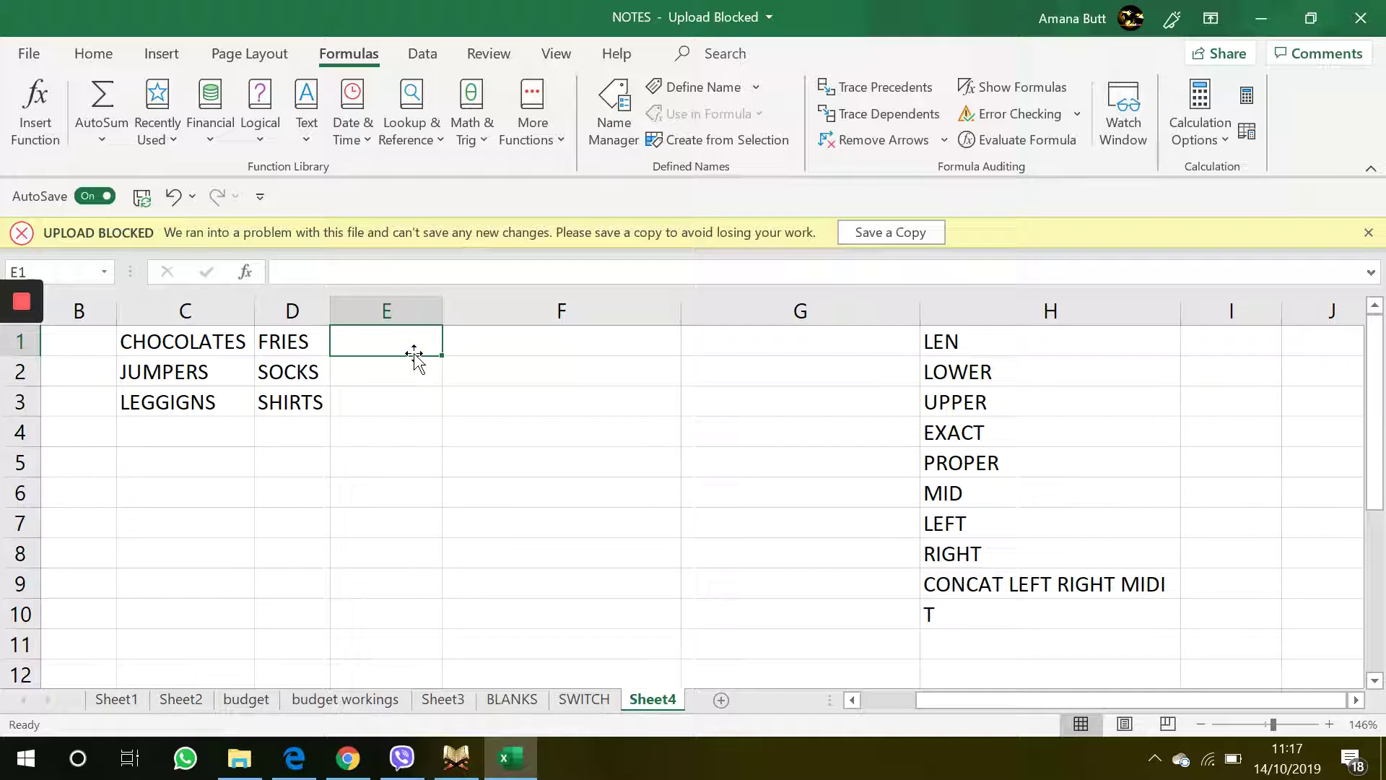
{"action": "type", "text": "=LEF"}
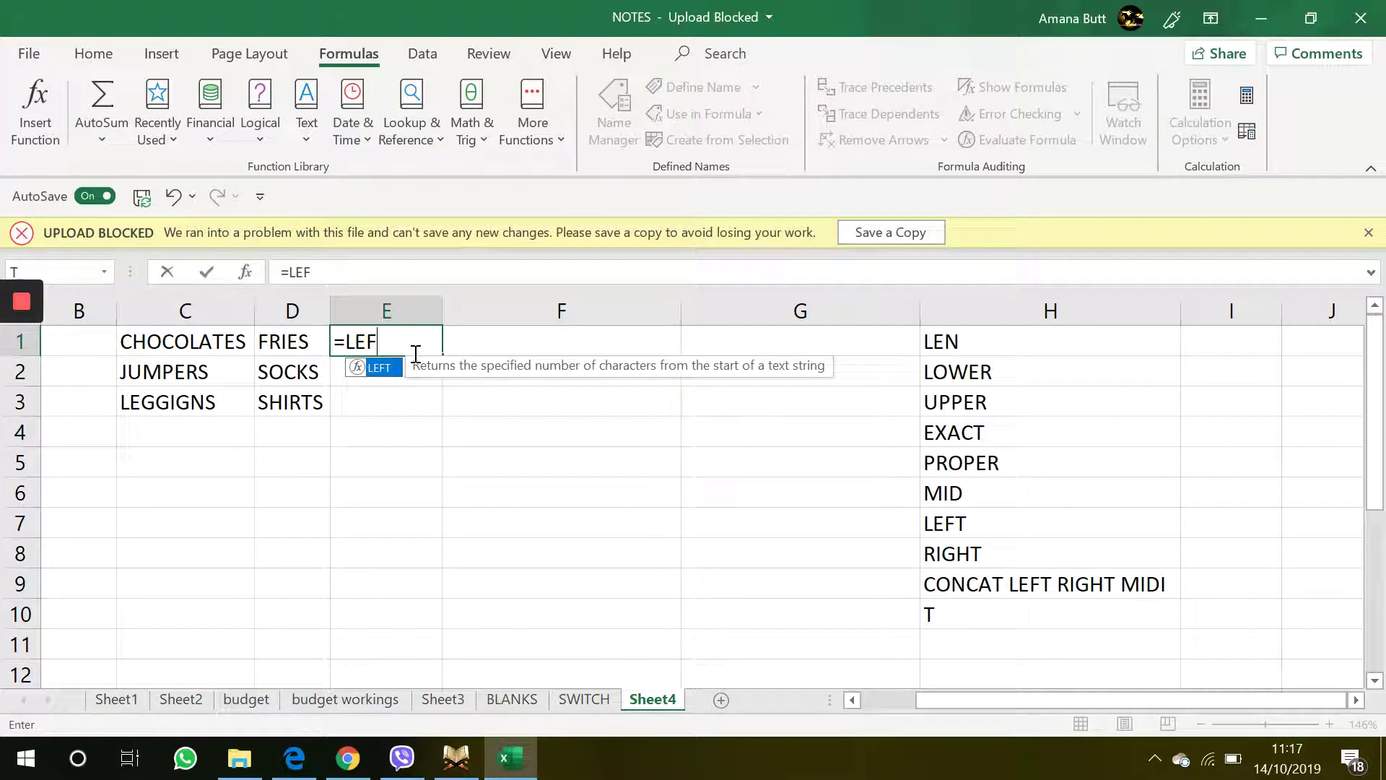
{"action": "double_click", "coordinate": [379, 370]}
{"action": "left_click", "coordinate": [274, 334]}
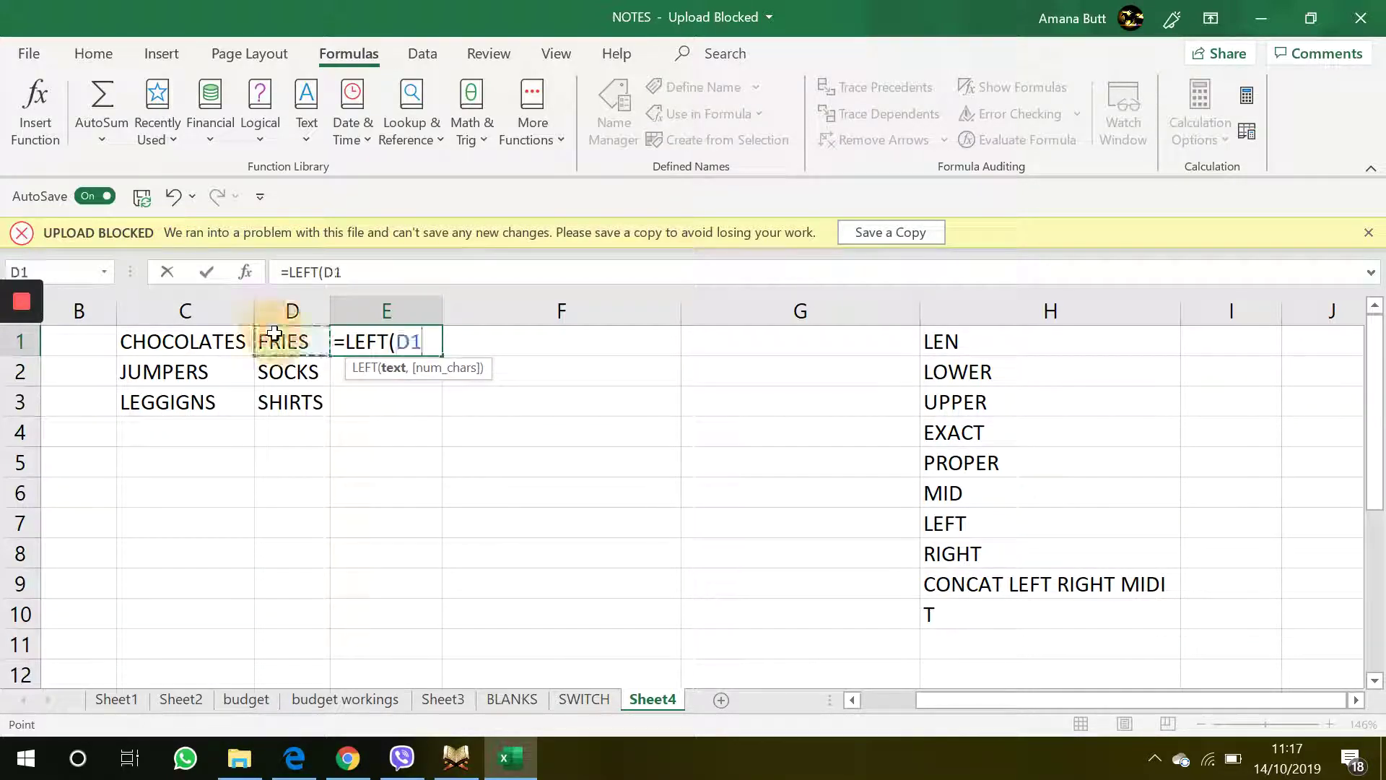
{"action": "type", "text": ","}
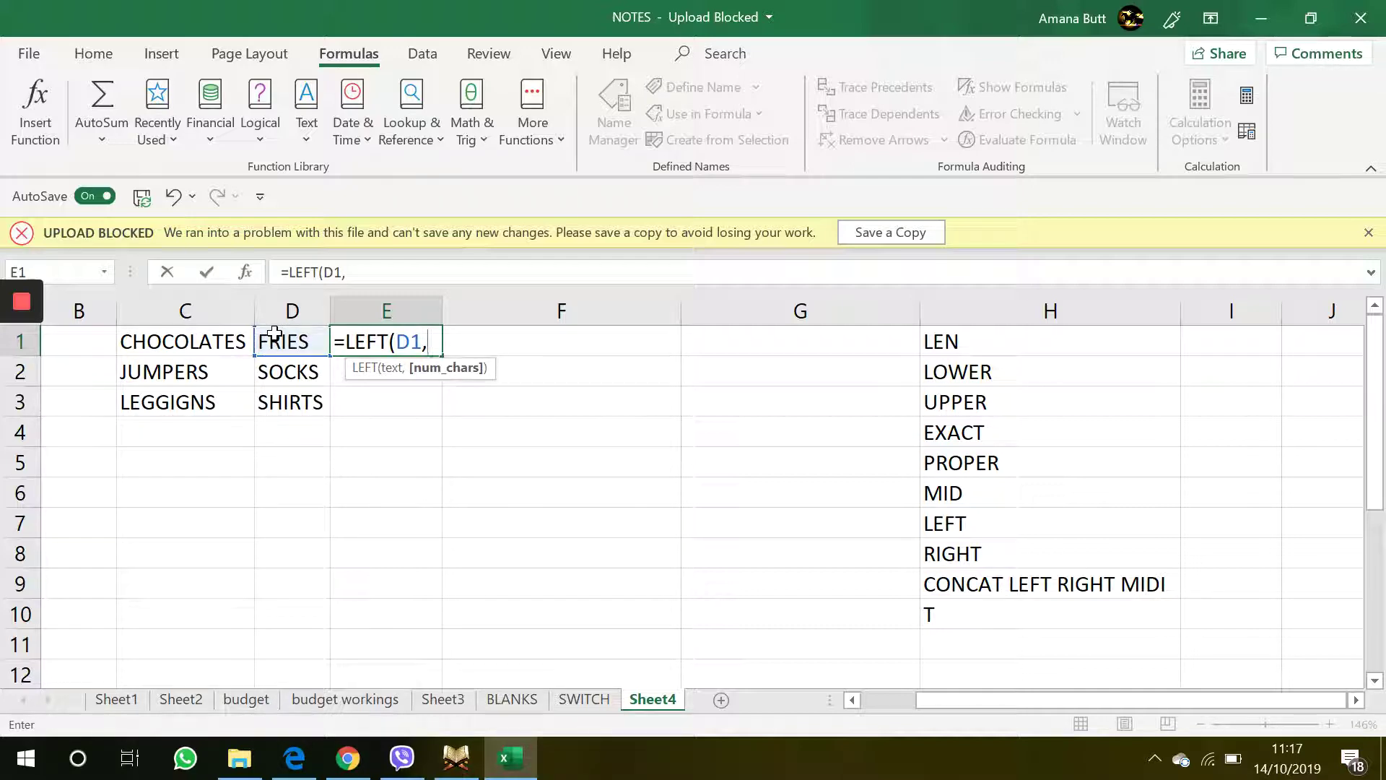
{"action": "type", "text": "2"}
{"action": "key", "text": "Return"}
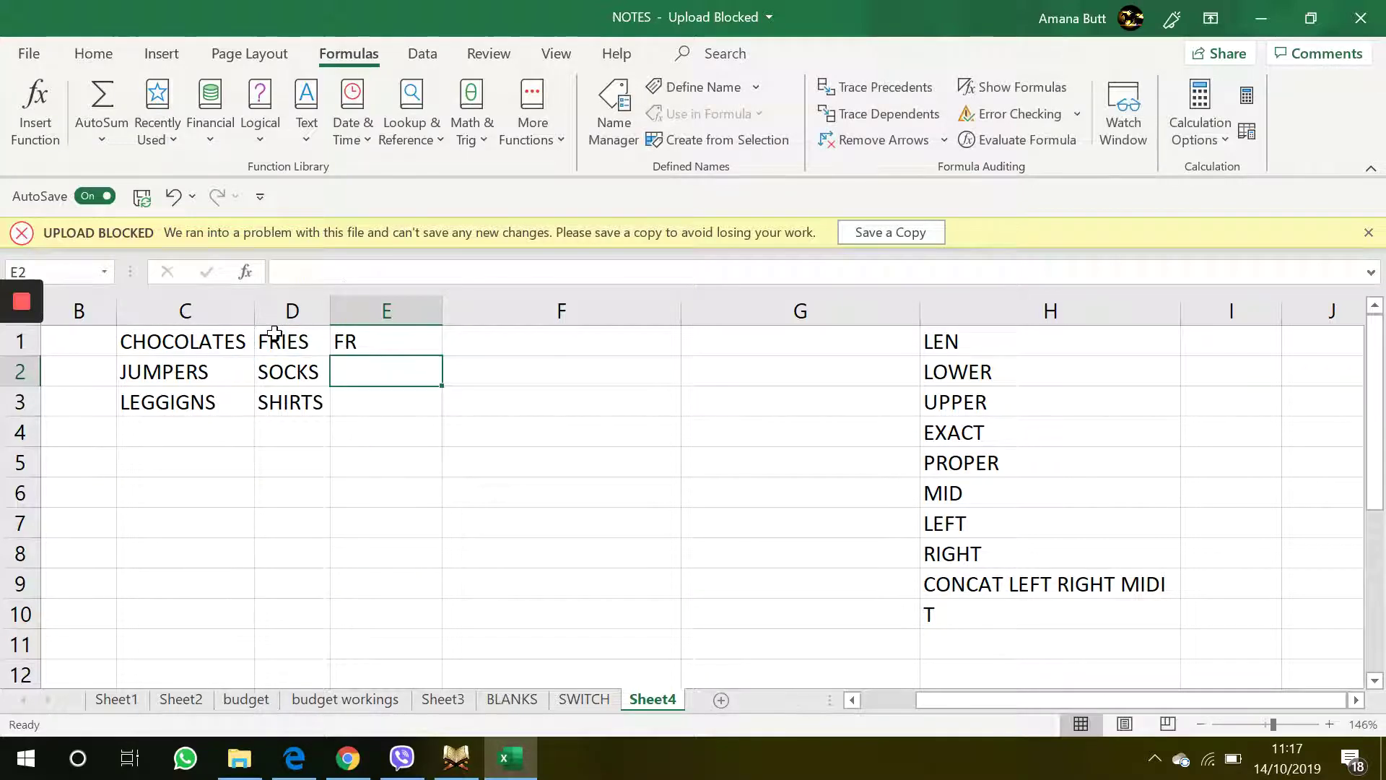
{"action": "left_click", "coordinate": [413, 346]}
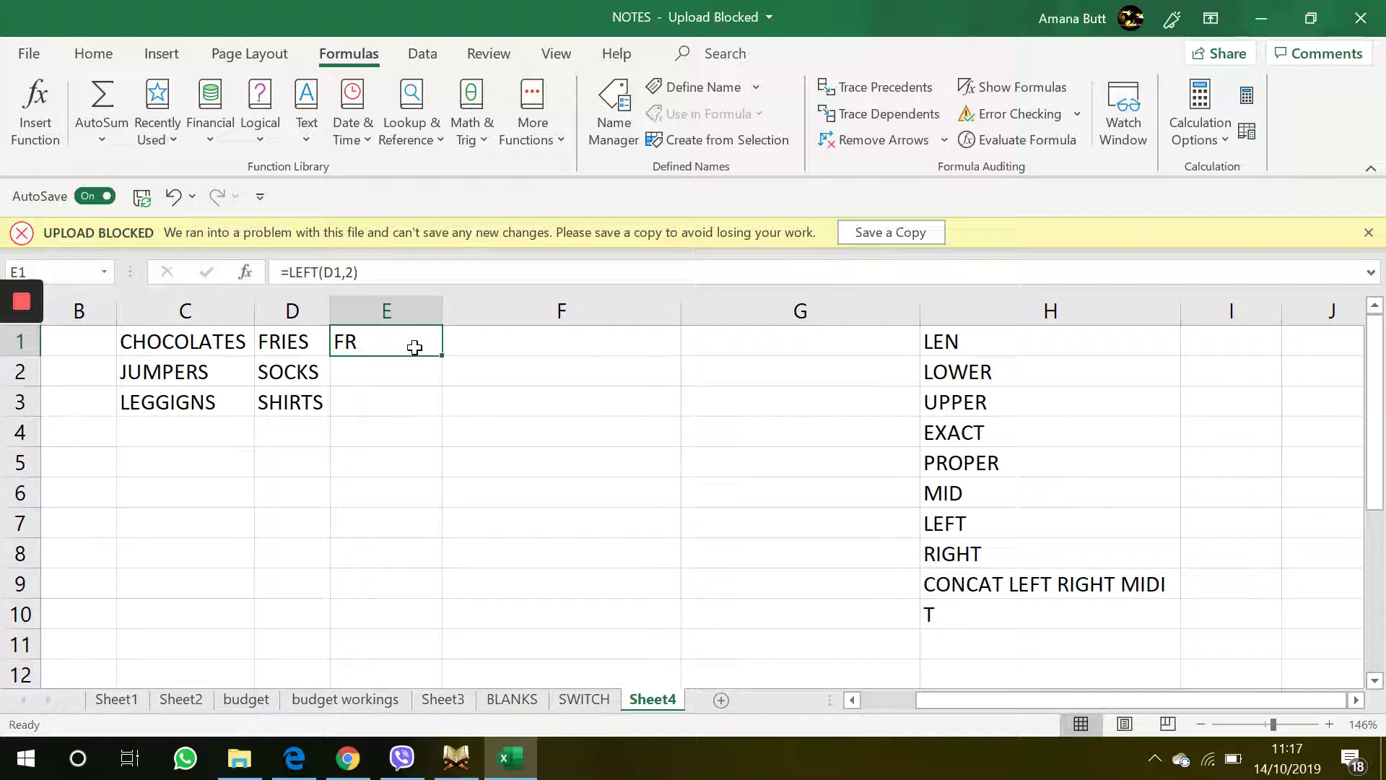
Enter a RIGHT formula in F1 that returns the last 2 characters of D1, and compare it with the LEFT formula in E1
{"action": "left_click", "coordinate": [468, 335]}
{"action": "type", "text": "=RIGHT"}
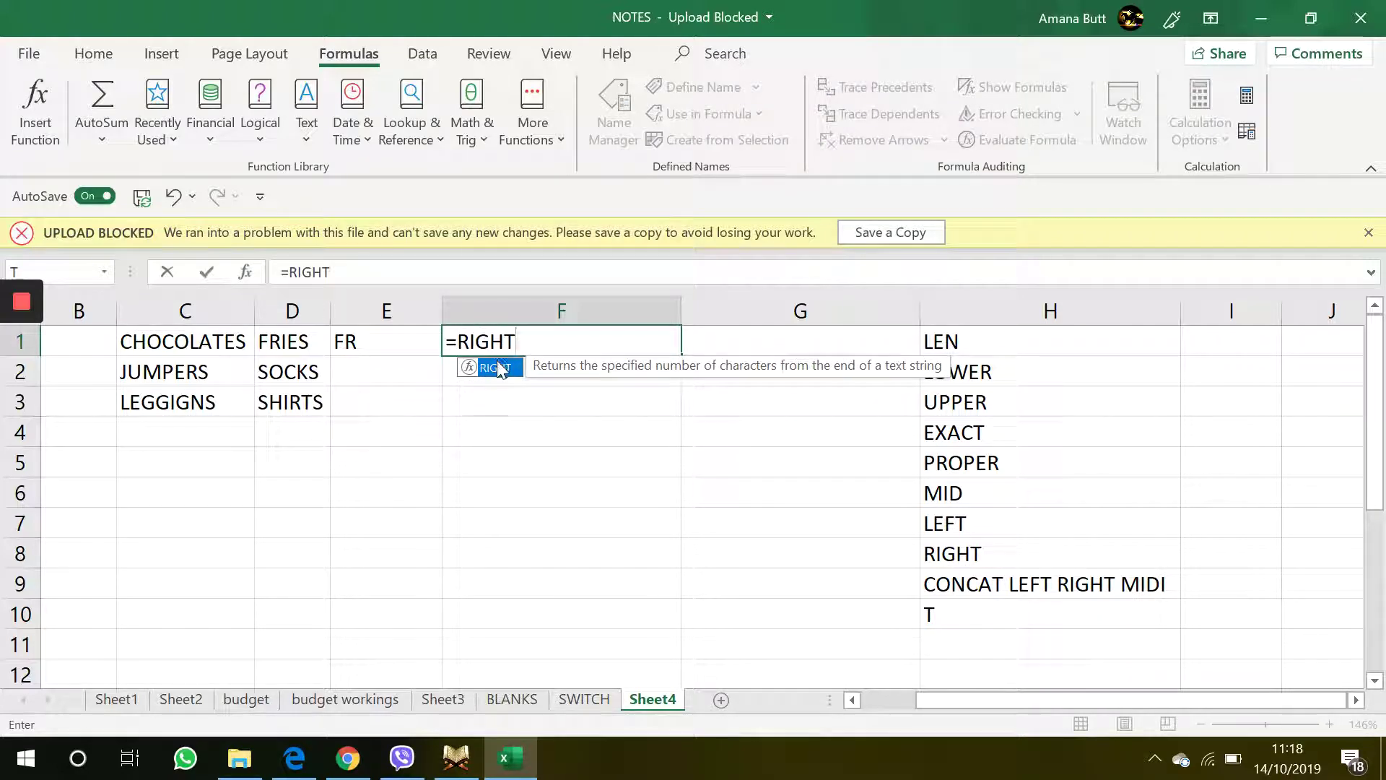
{"action": "double_click", "coordinate": [497, 361]}
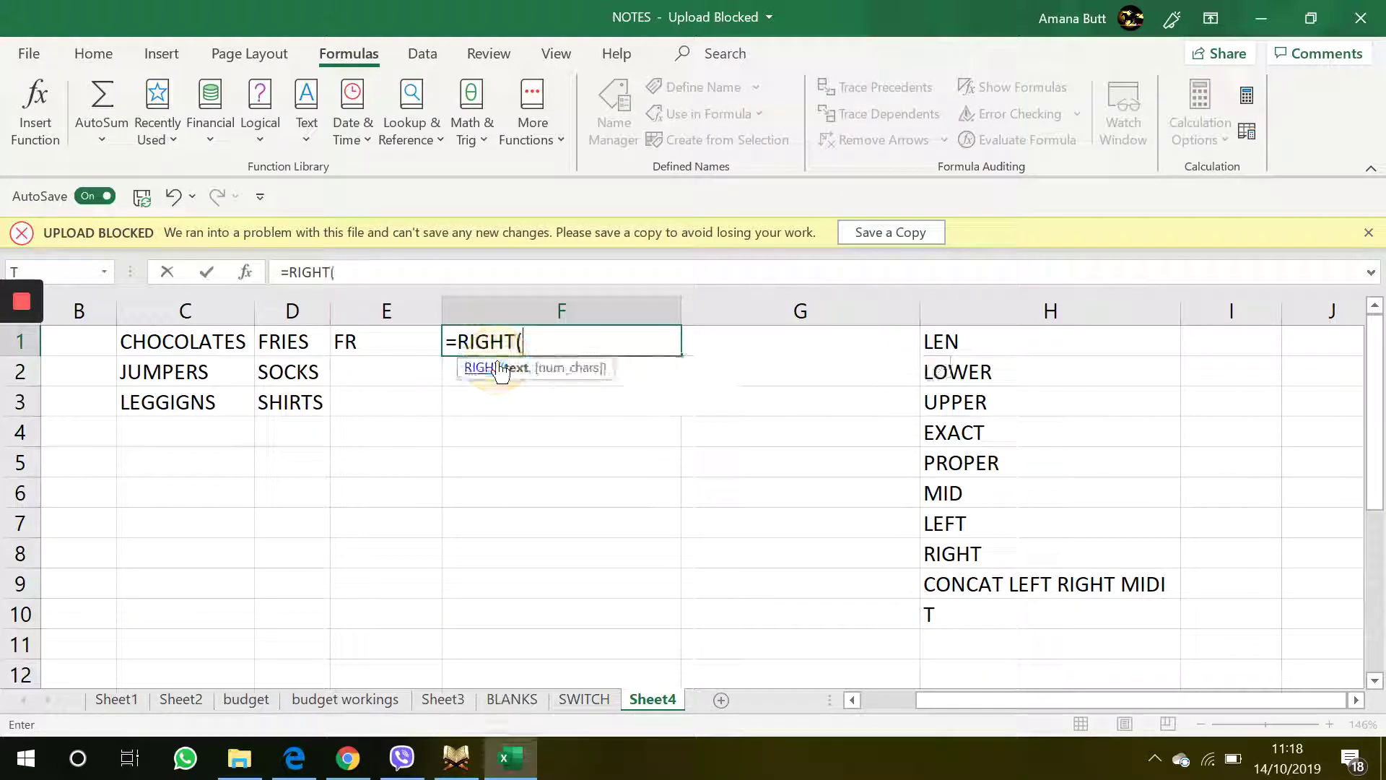
{"action": "left_click", "coordinate": [306, 343]}
{"action": "type", "text": ","}
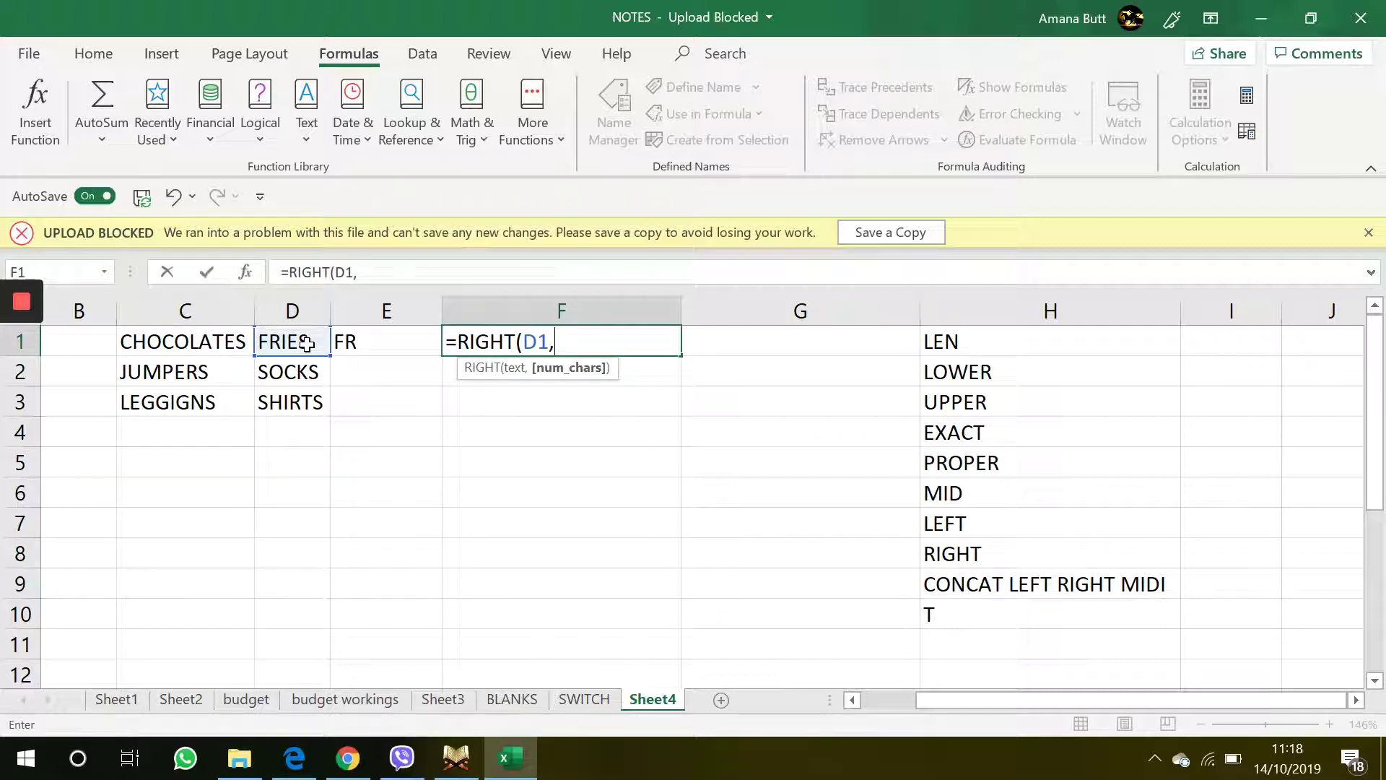
{"action": "type", "text": "2)"}
{"action": "key", "text": "Return"}
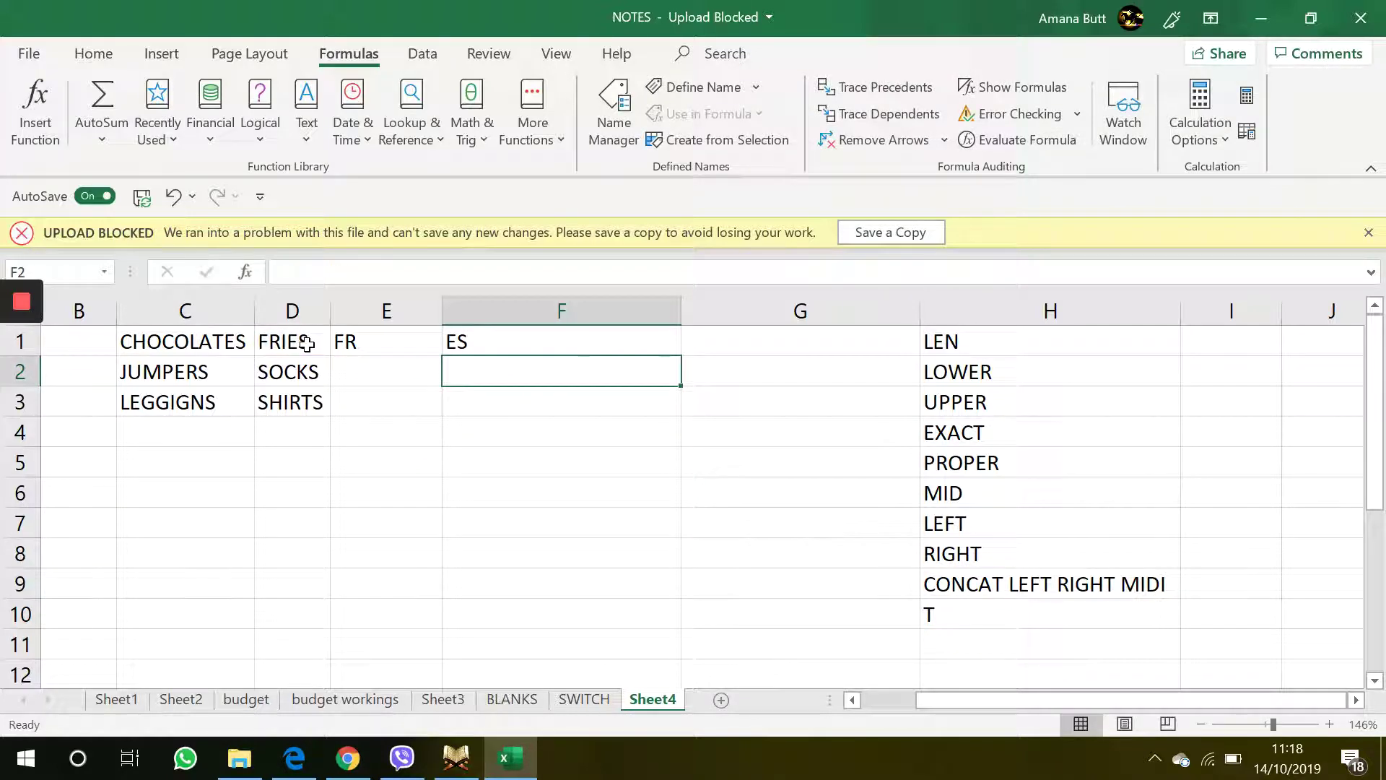
{"action": "left_click", "coordinate": [409, 351]}
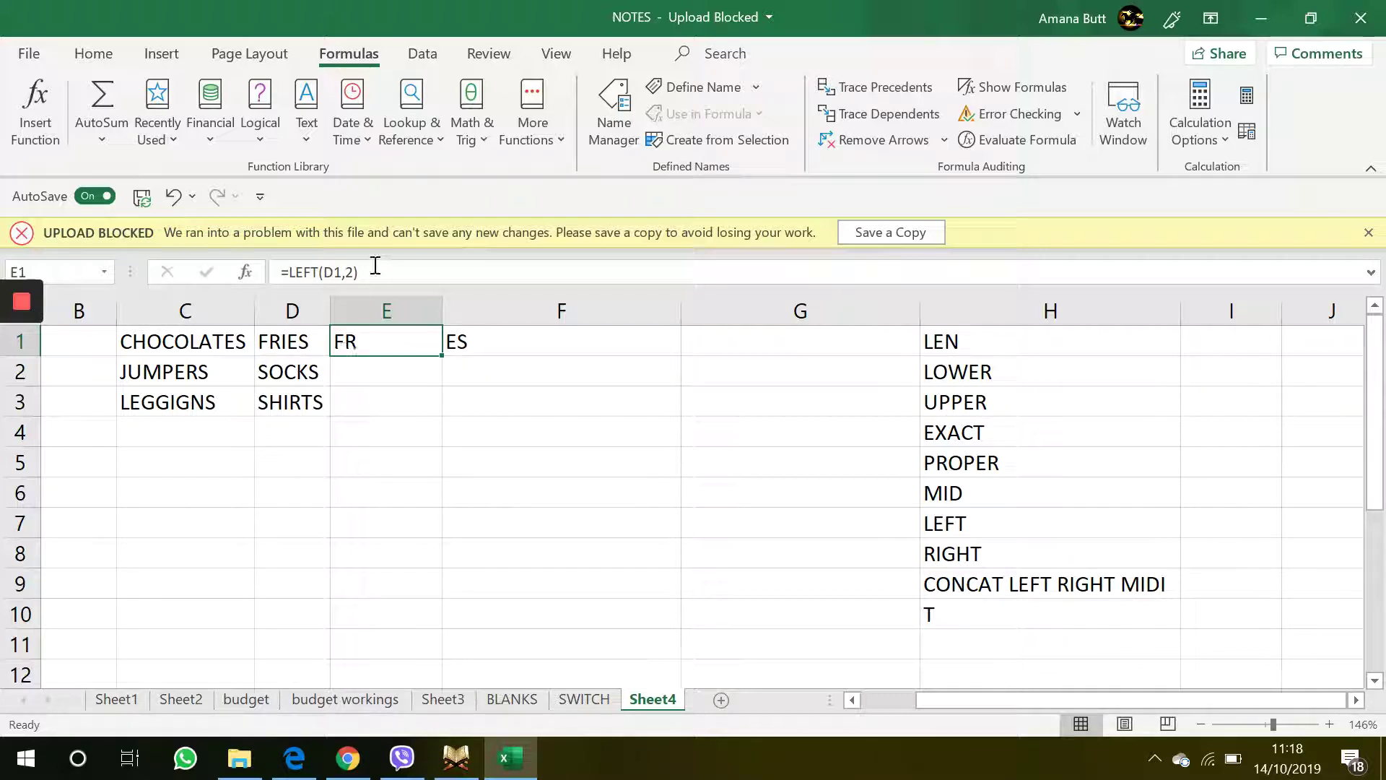
{"action": "left_click", "coordinate": [473, 347]}
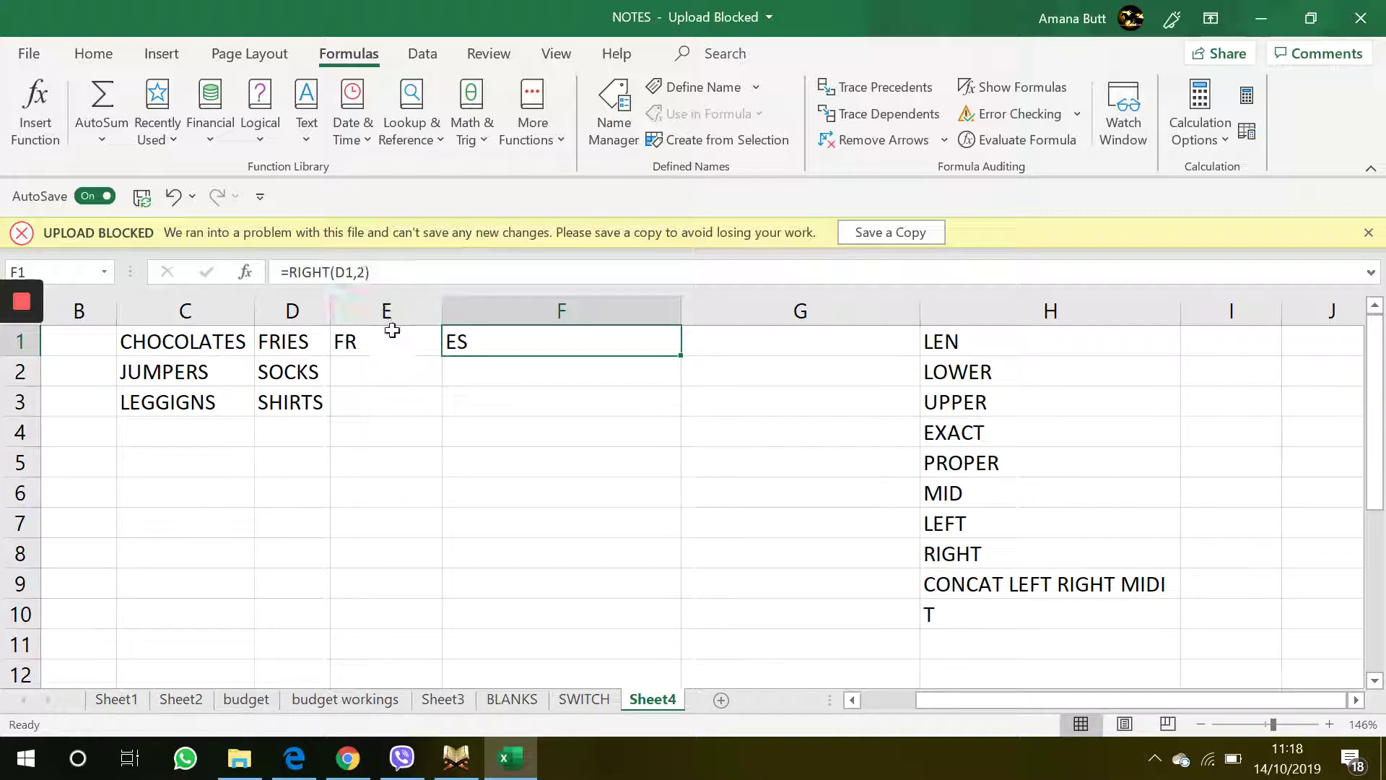
{"action": "left_click", "coordinate": [411, 395]}
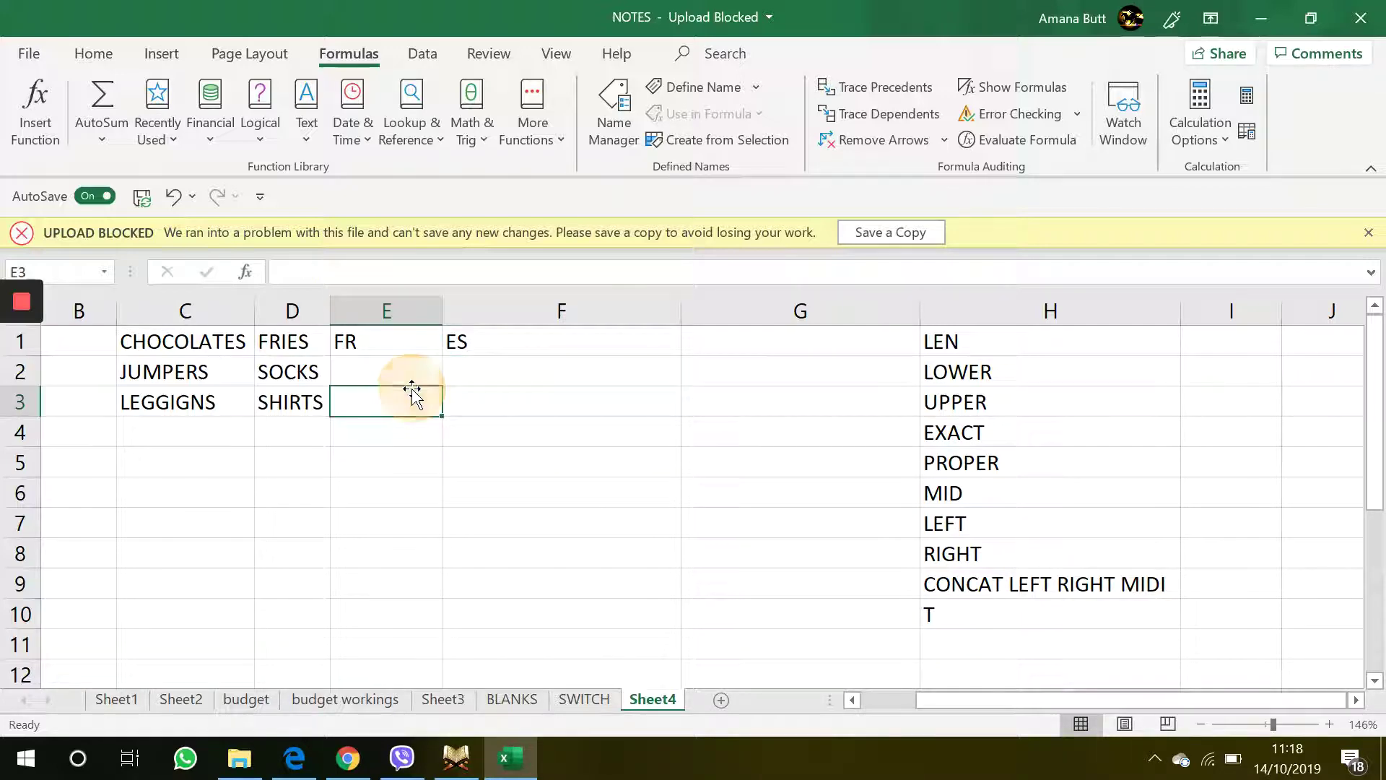
{"action": "left_click", "coordinate": [397, 332]}
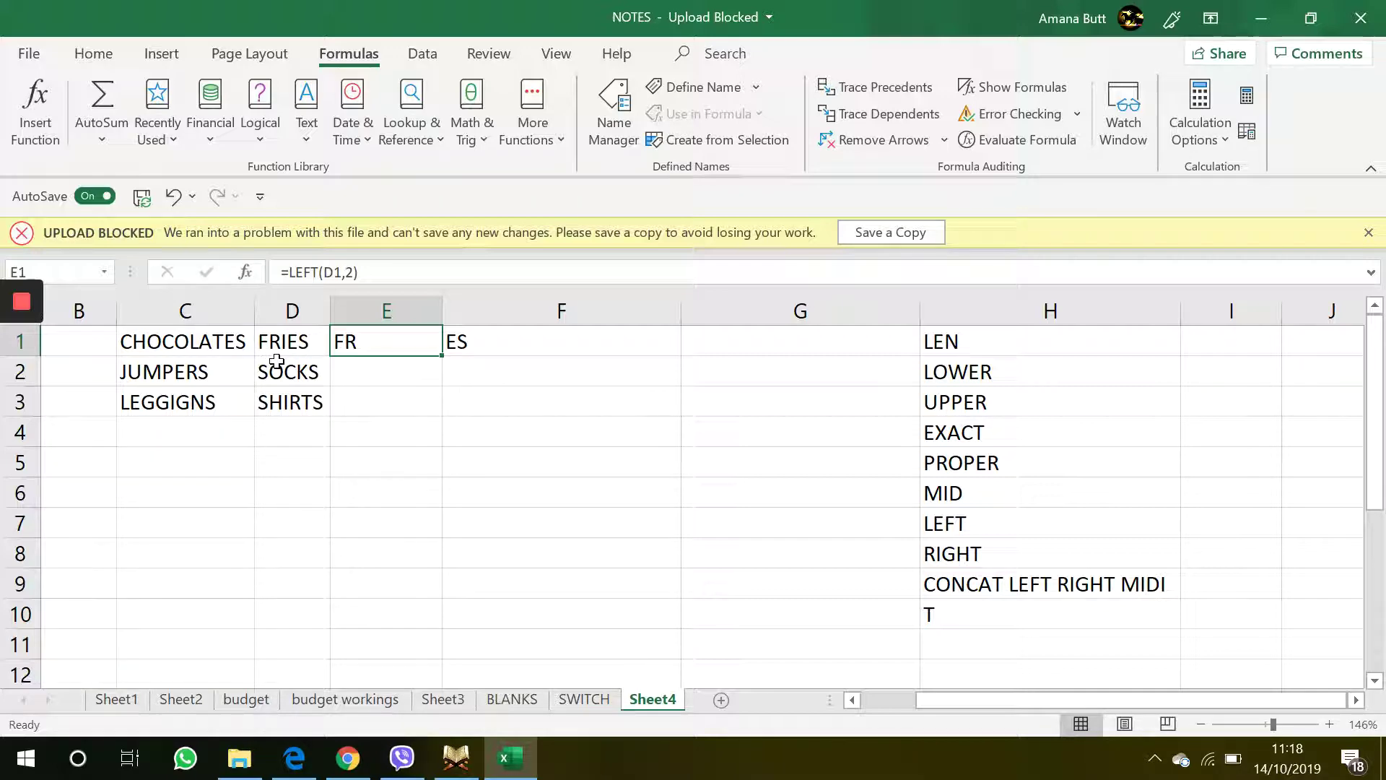
{"action": "left_click", "coordinate": [467, 342]}
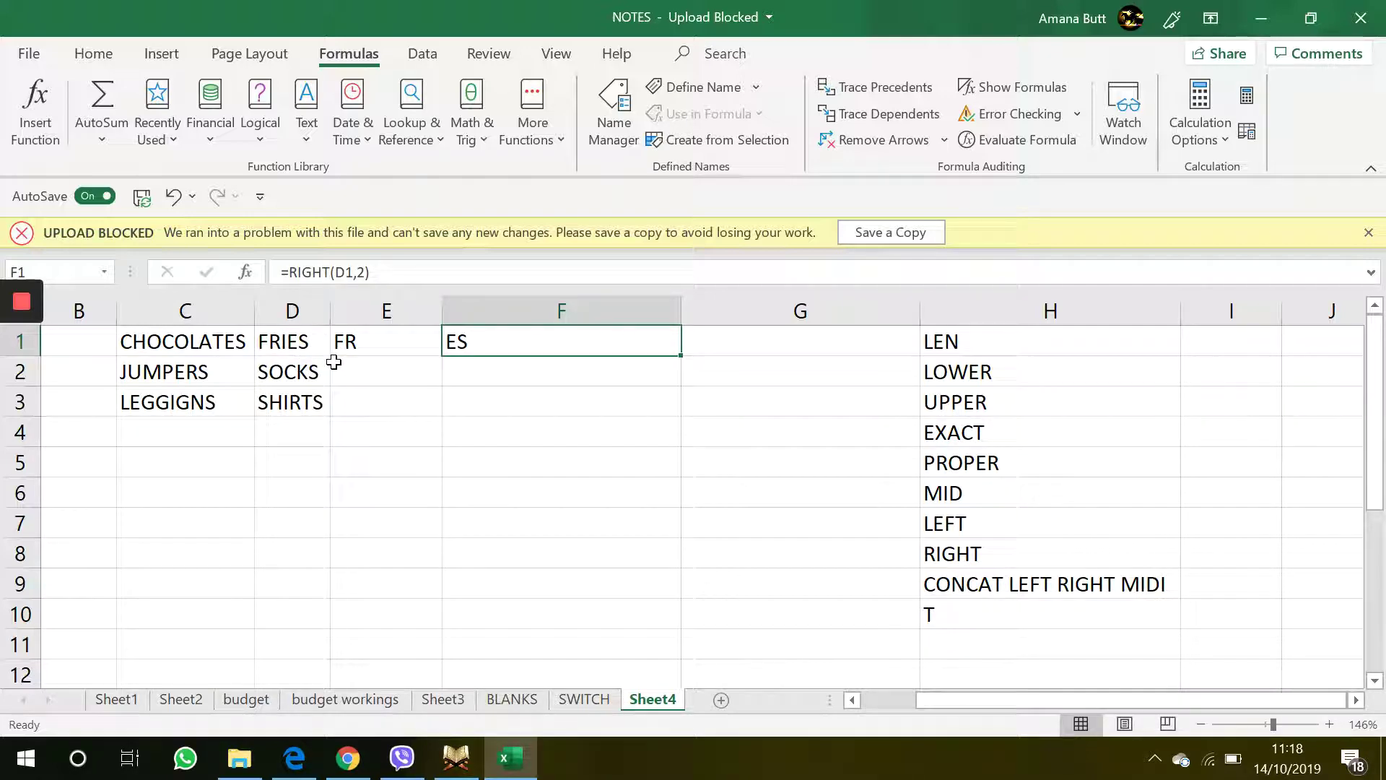
Enter a LEFT formula in E2 that returns the first 2 characters of the text in D2
{"action": "left_click", "coordinate": [404, 364]}
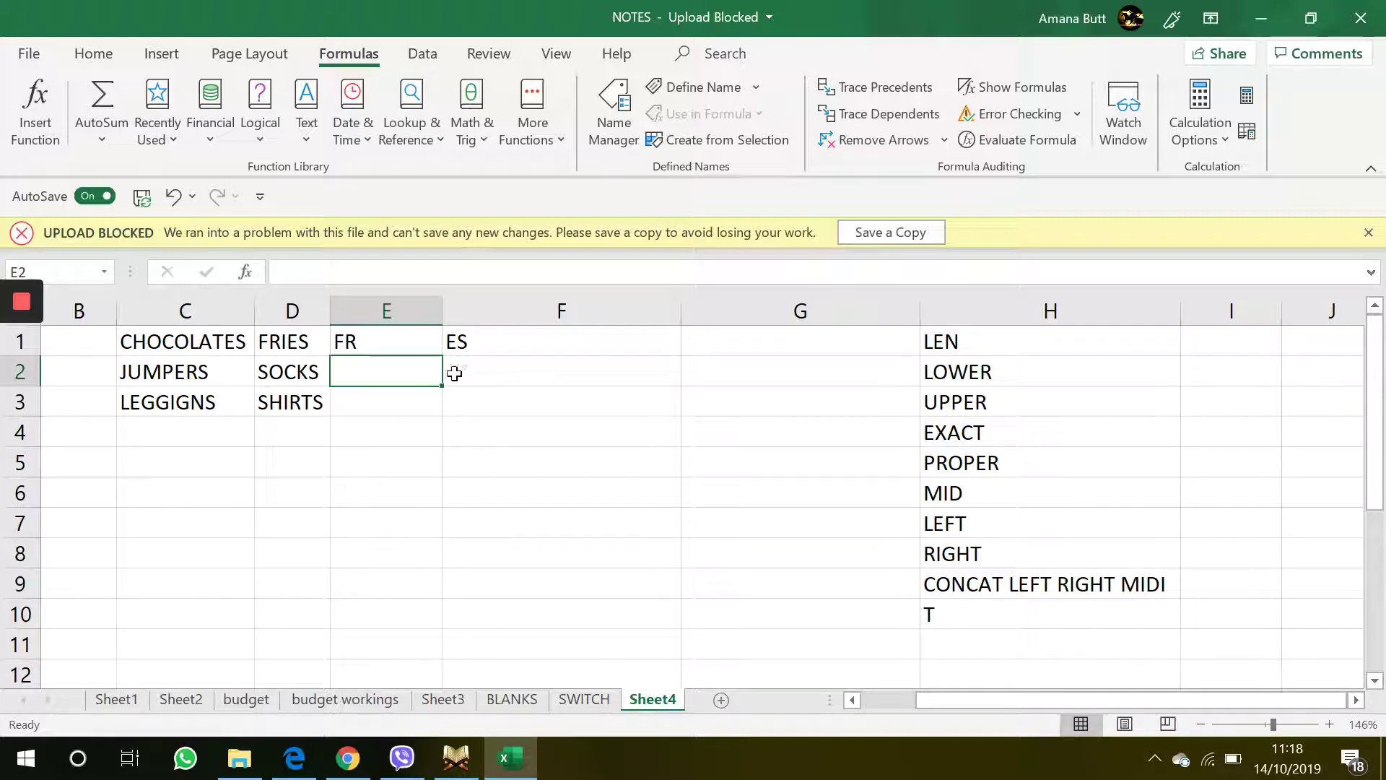
{"action": "type", "text": "=LE"}
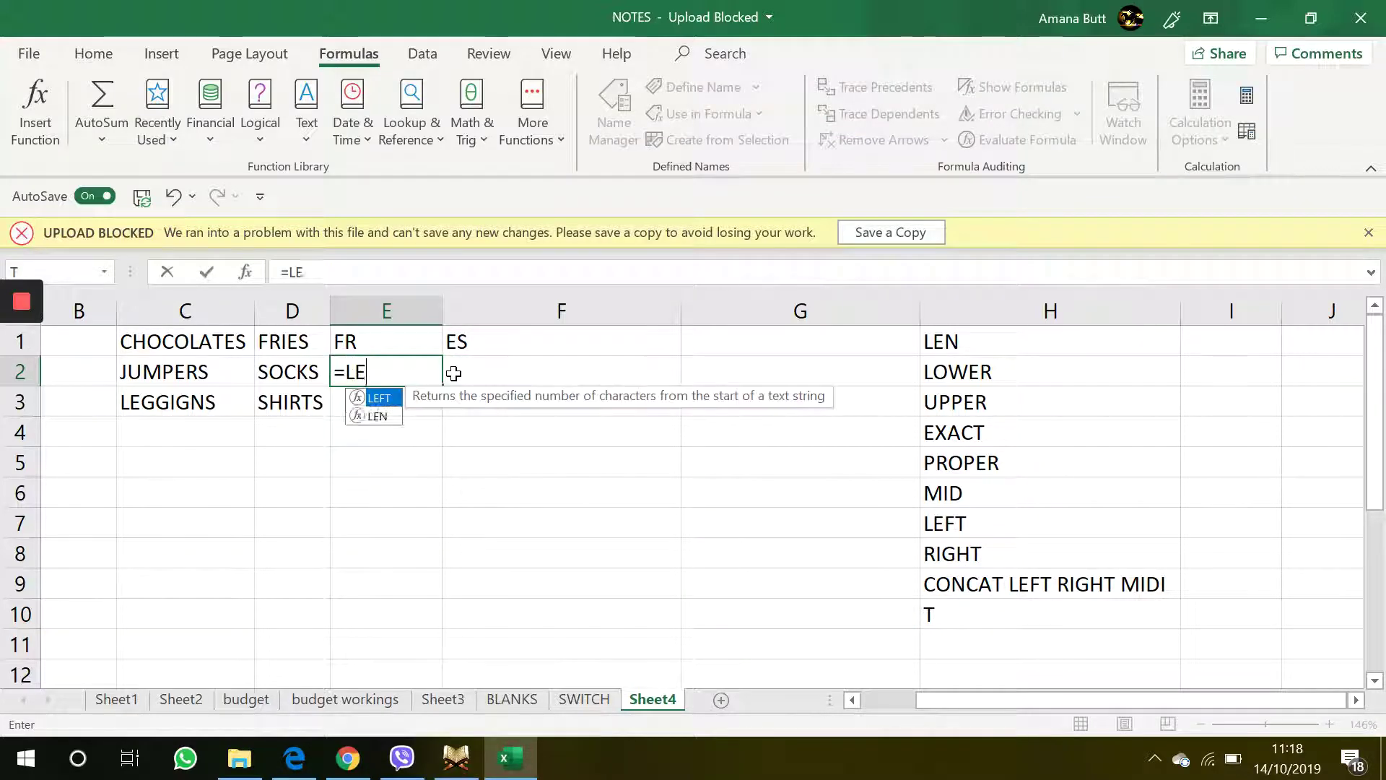
{"action": "type", "text": "FT("}
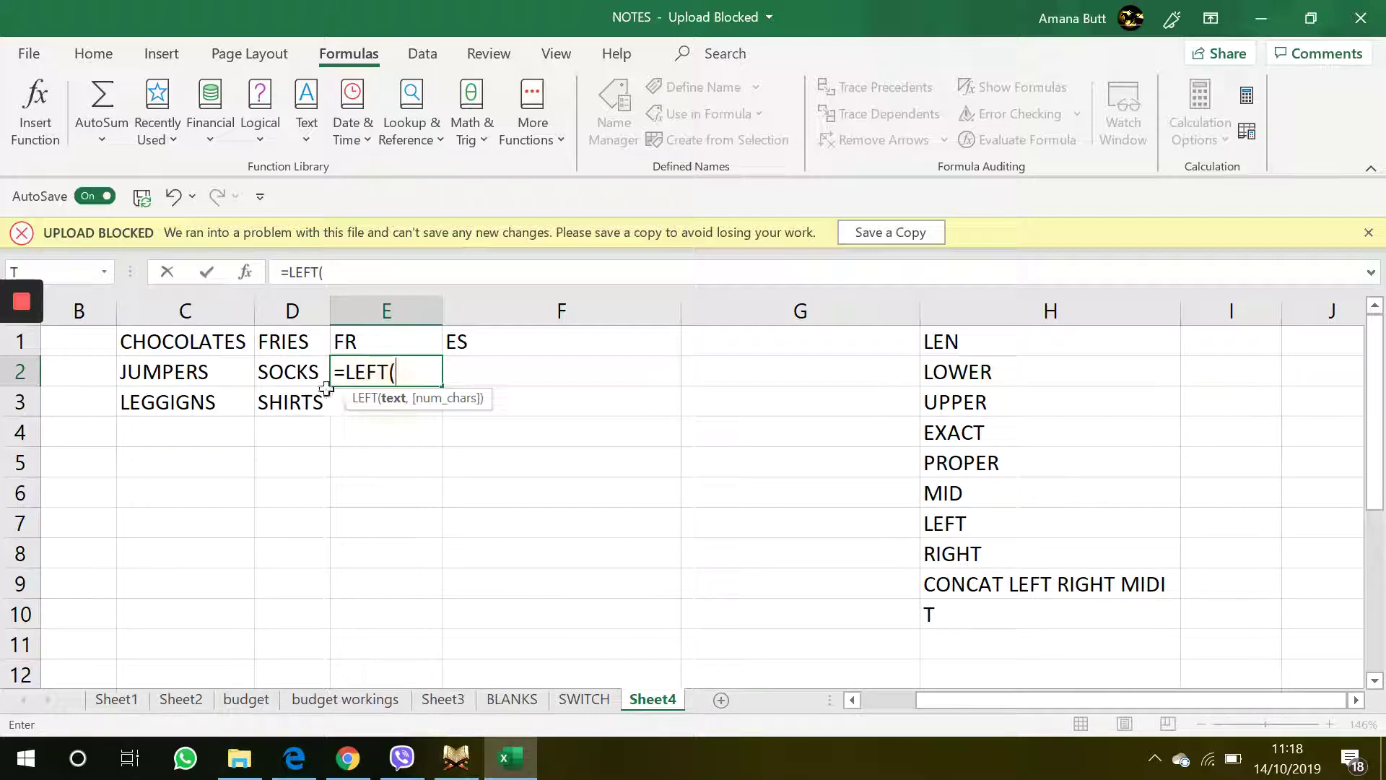
{"action": "left_click", "coordinate": [304, 374]}
{"action": "type", "text": ",2"}
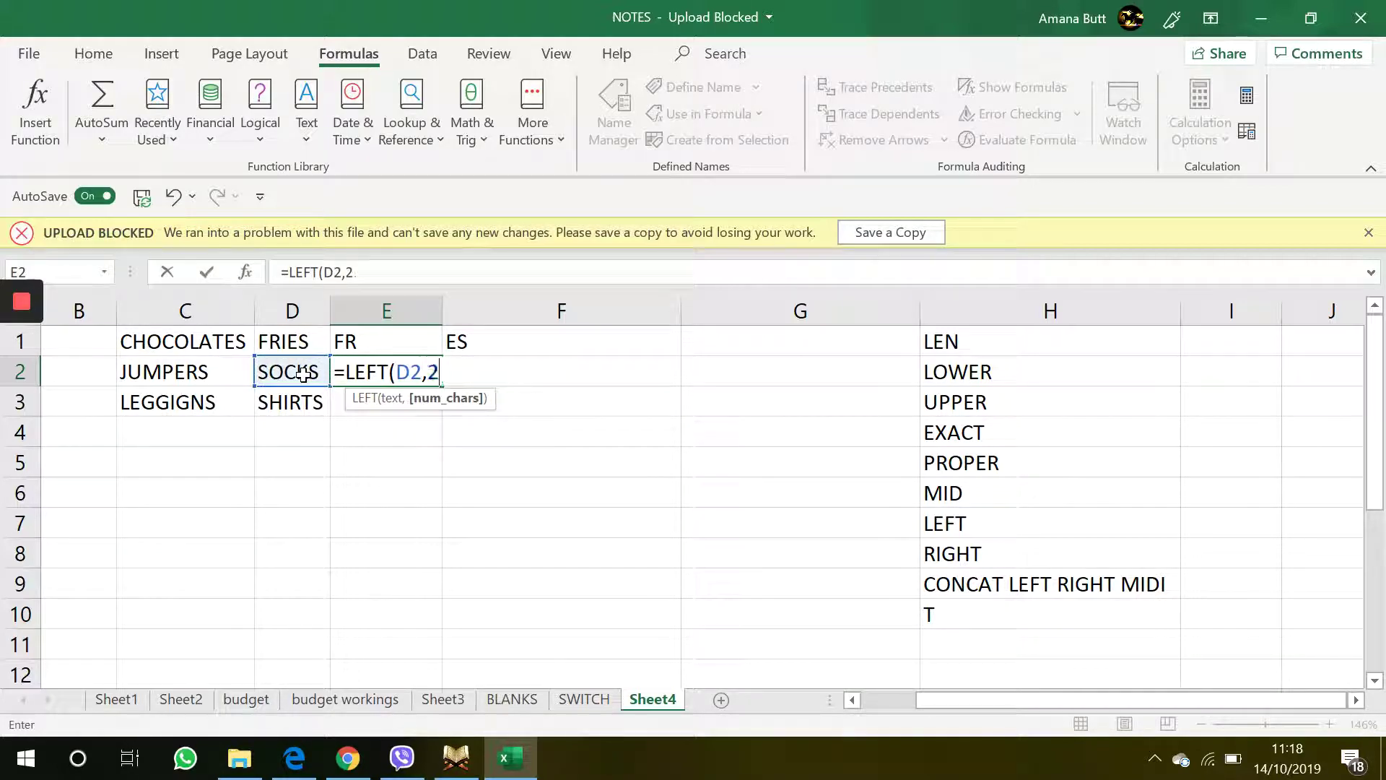
{"action": "key", "text": "Return"}
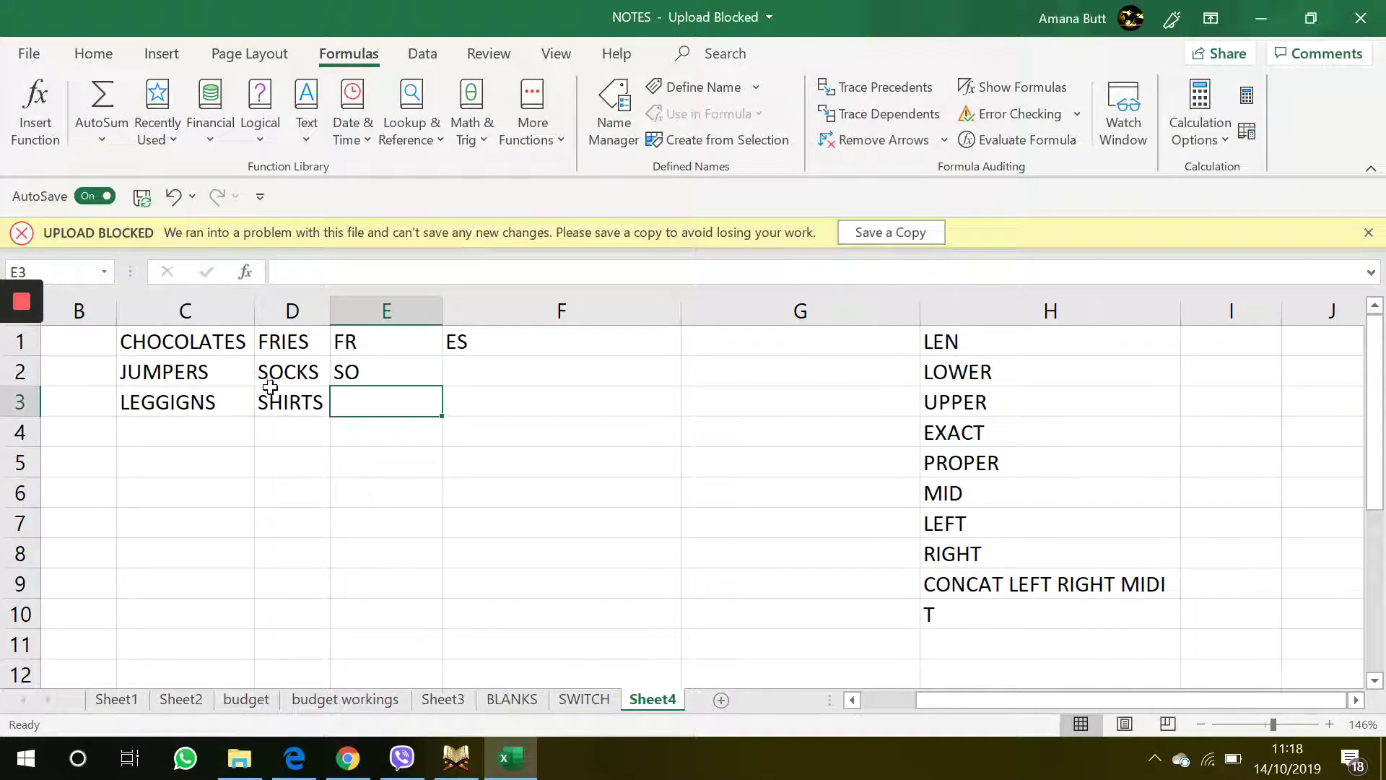
Enter a RIGHT formula in F2 that returns the last 2 characters of the text in D2
{"action": "left_click", "coordinate": [455, 375]}
{"action": "type", "text": "="}
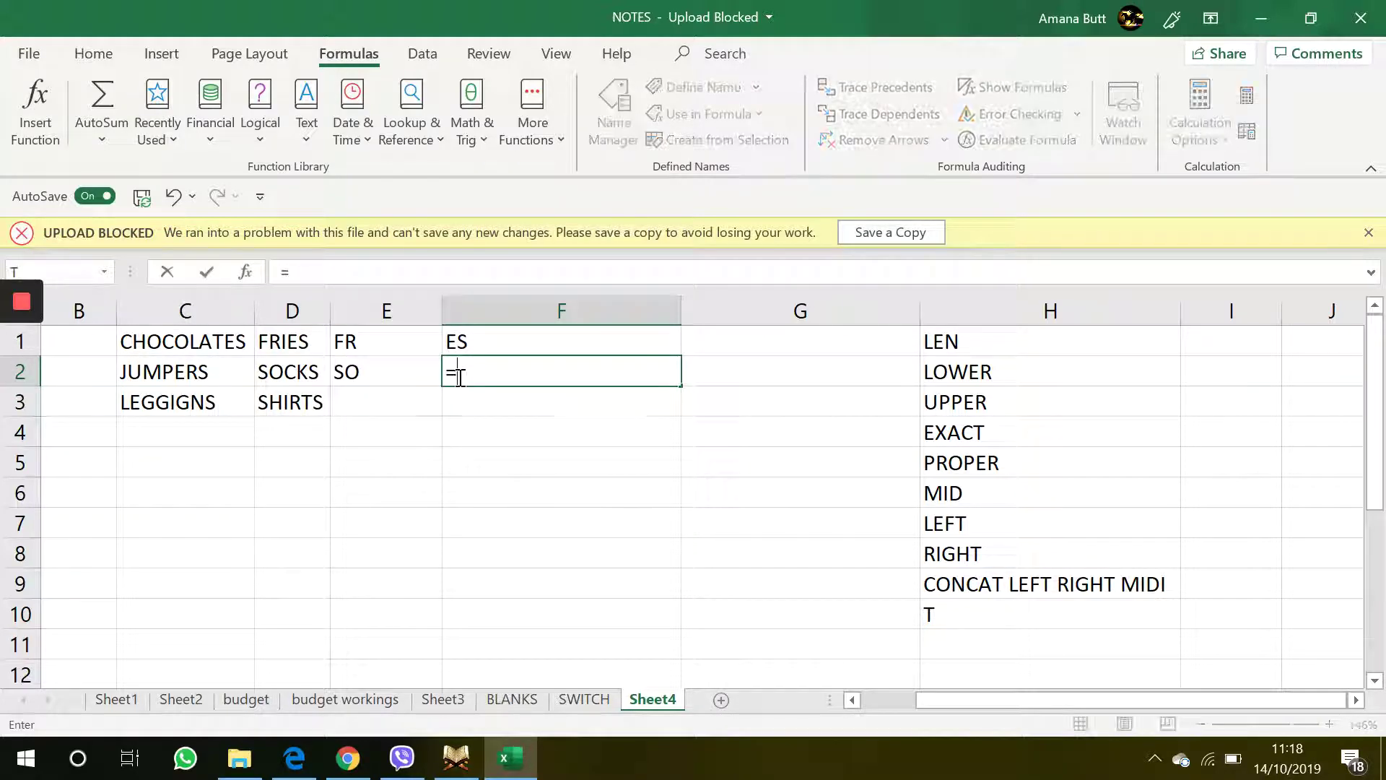
{"action": "type", "text": "RIGH"}
{"action": "double_click", "coordinate": [496, 397]}
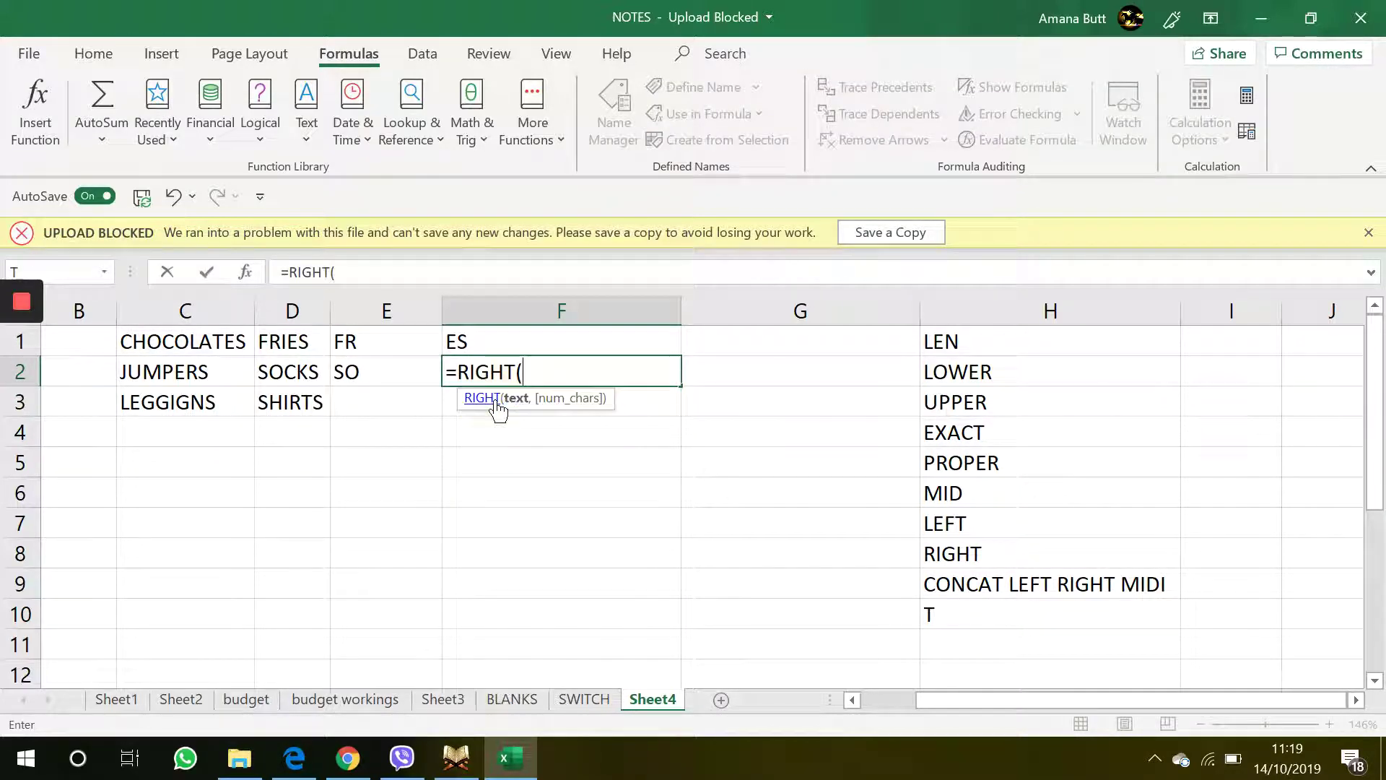
{"action": "left_click", "coordinate": [301, 373]}
{"action": "type", "text": ","}
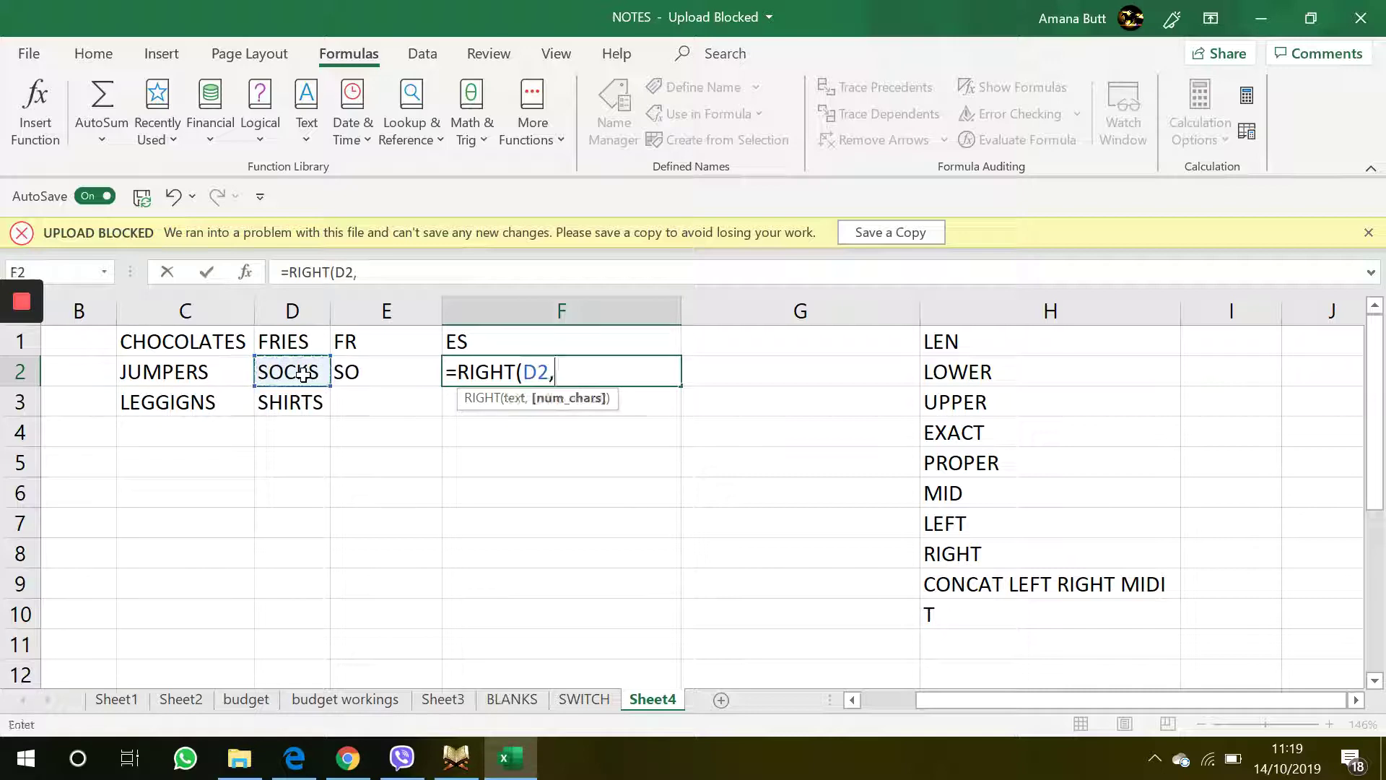
{"action": "type", "text": "2"}
{"action": "key", "text": "Return"}
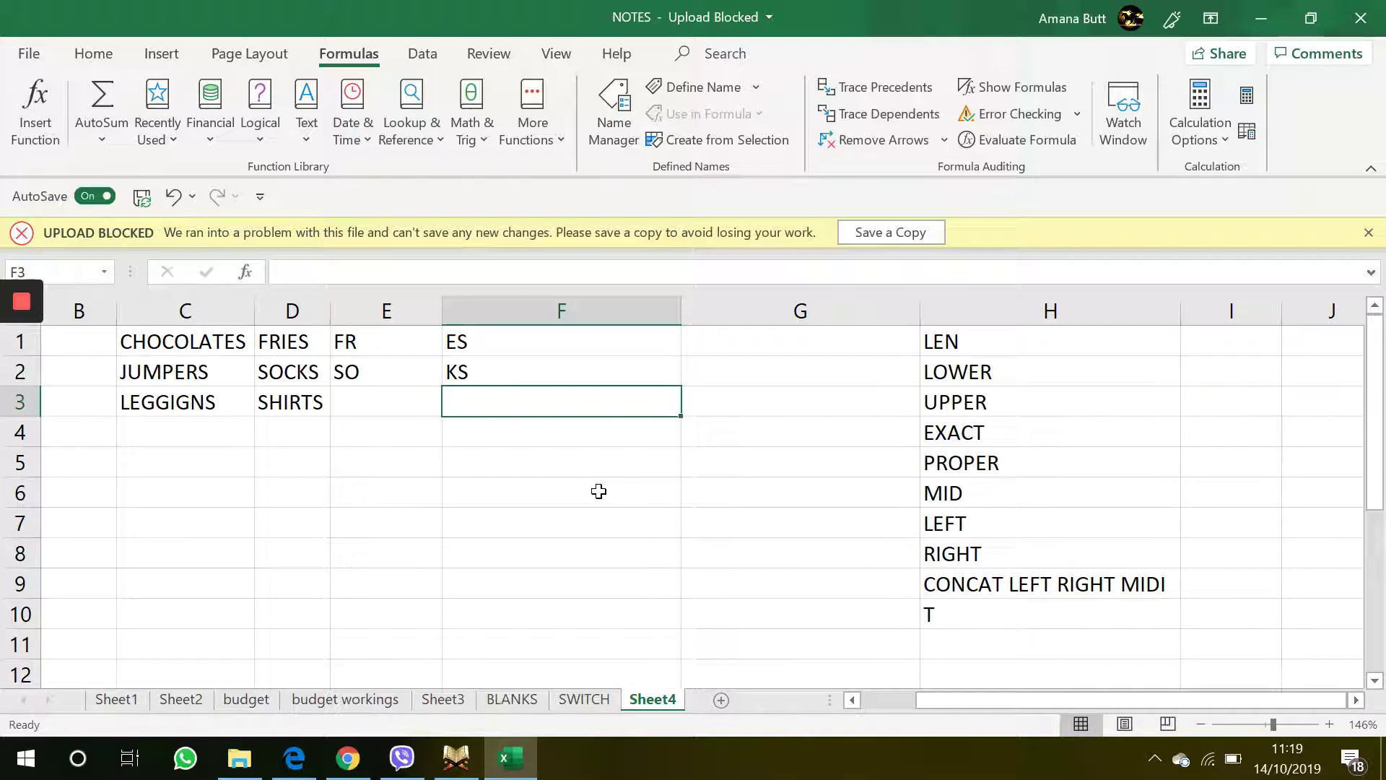
Enter a T formula in E3 that checks whether the value in D3 is text
{"action": "left_click", "coordinate": [357, 409]}
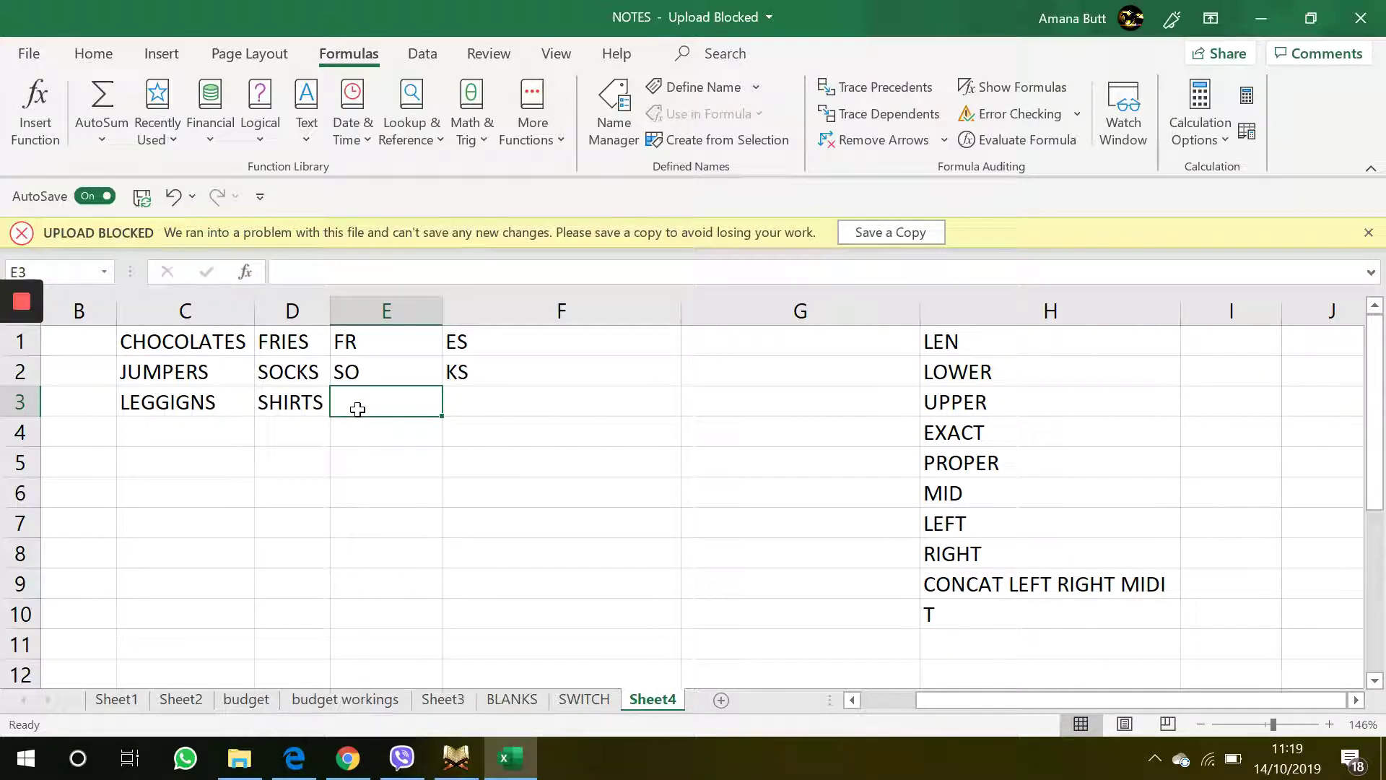
{"action": "type", "text": "=T"}
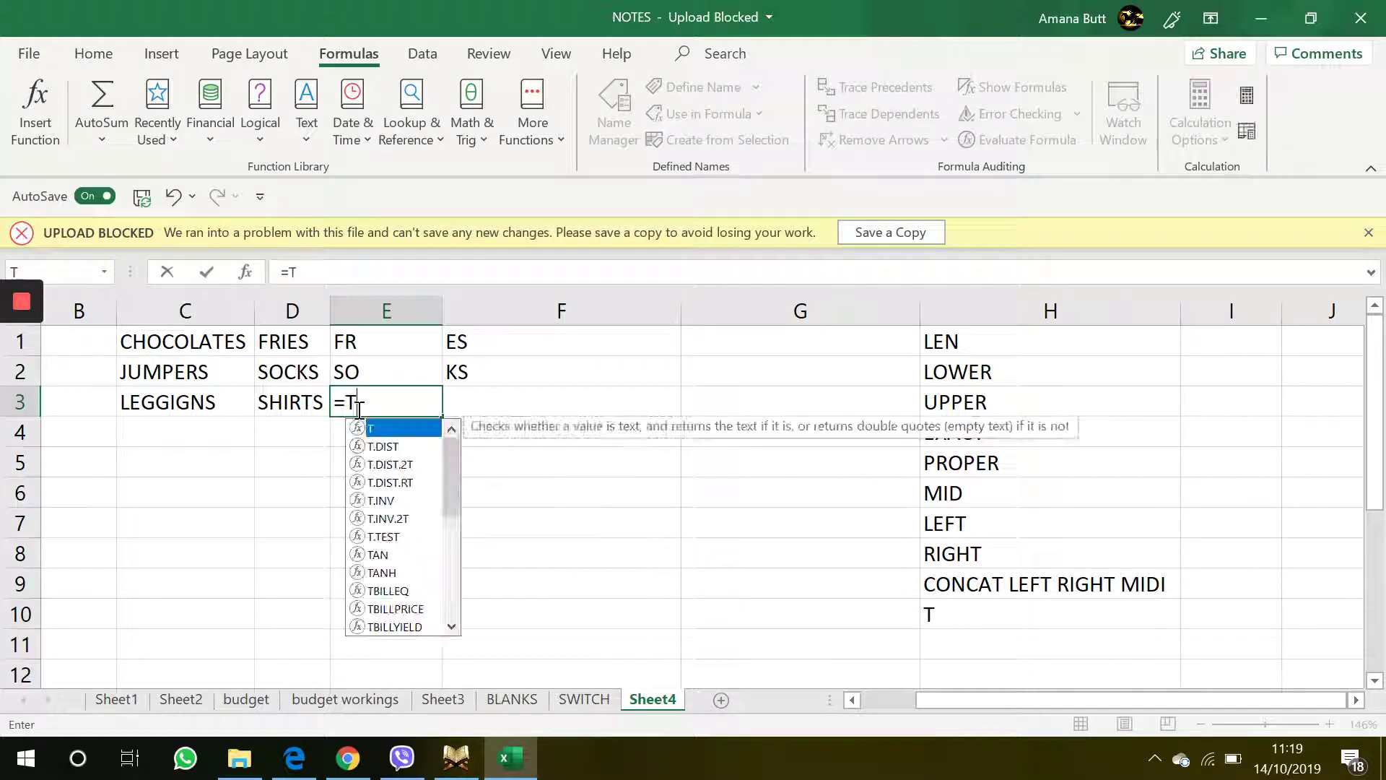
{"action": "double_click", "coordinate": [394, 428]}
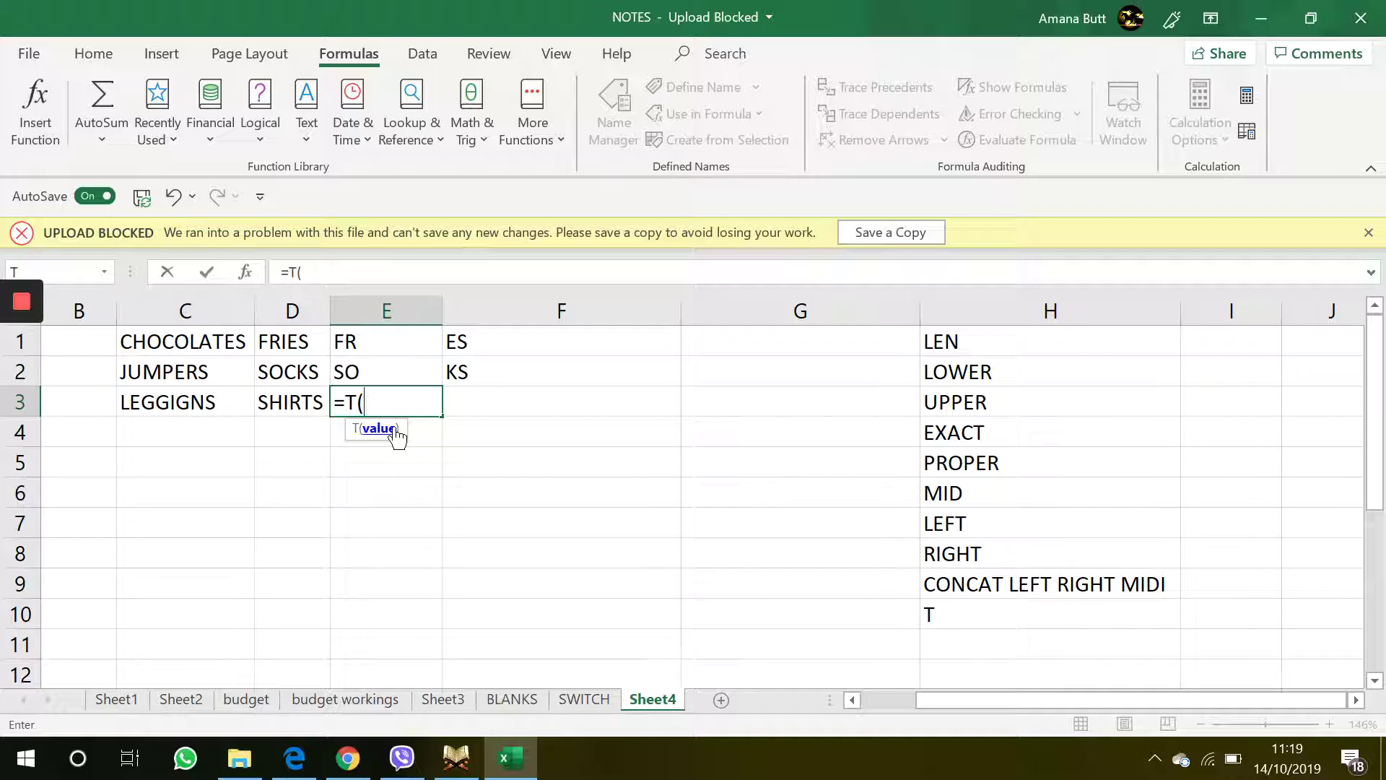
{"action": "key", "text": "BackSpace"}
{"action": "key", "text": "BackSpace"}
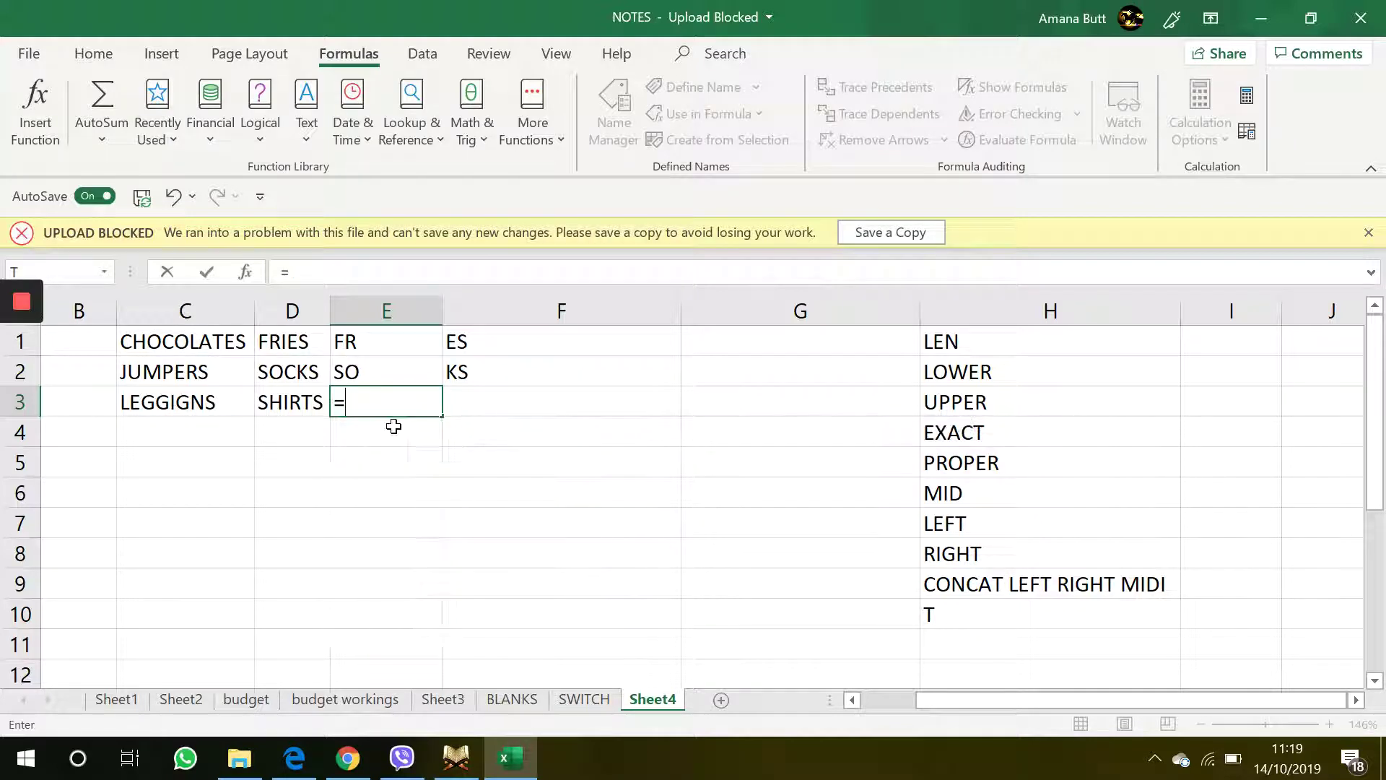
{"action": "type", "text": "T"}
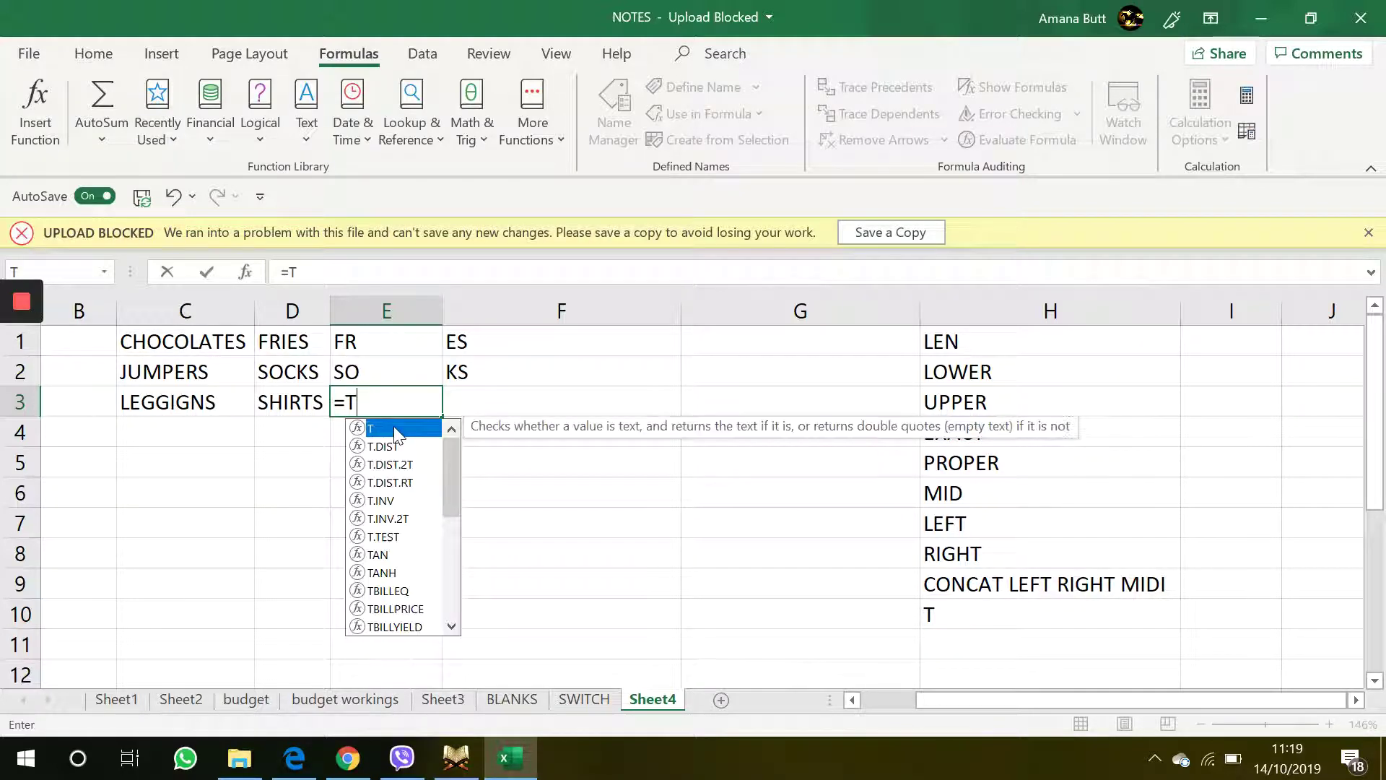
{"action": "double_click", "coordinate": [395, 429]}
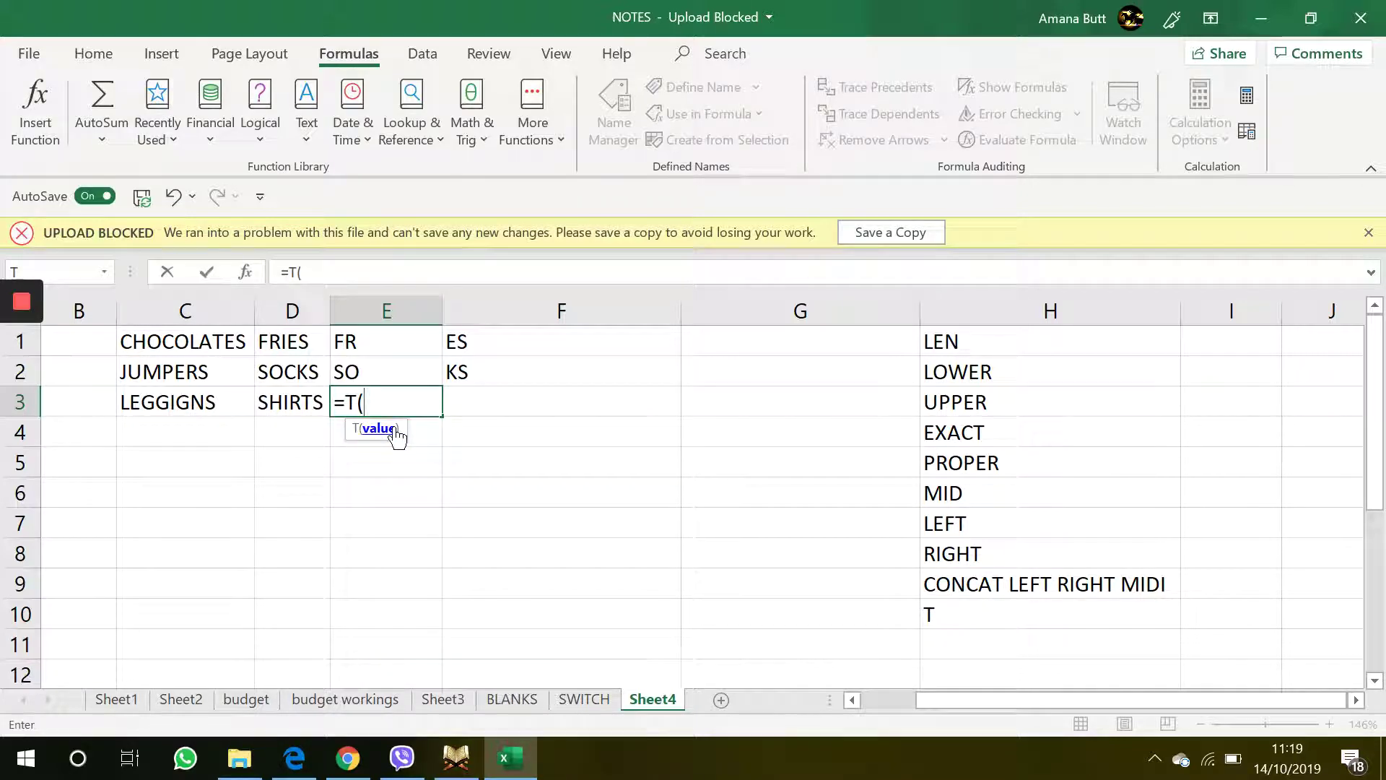
{"action": "left_click", "coordinate": [299, 399]}
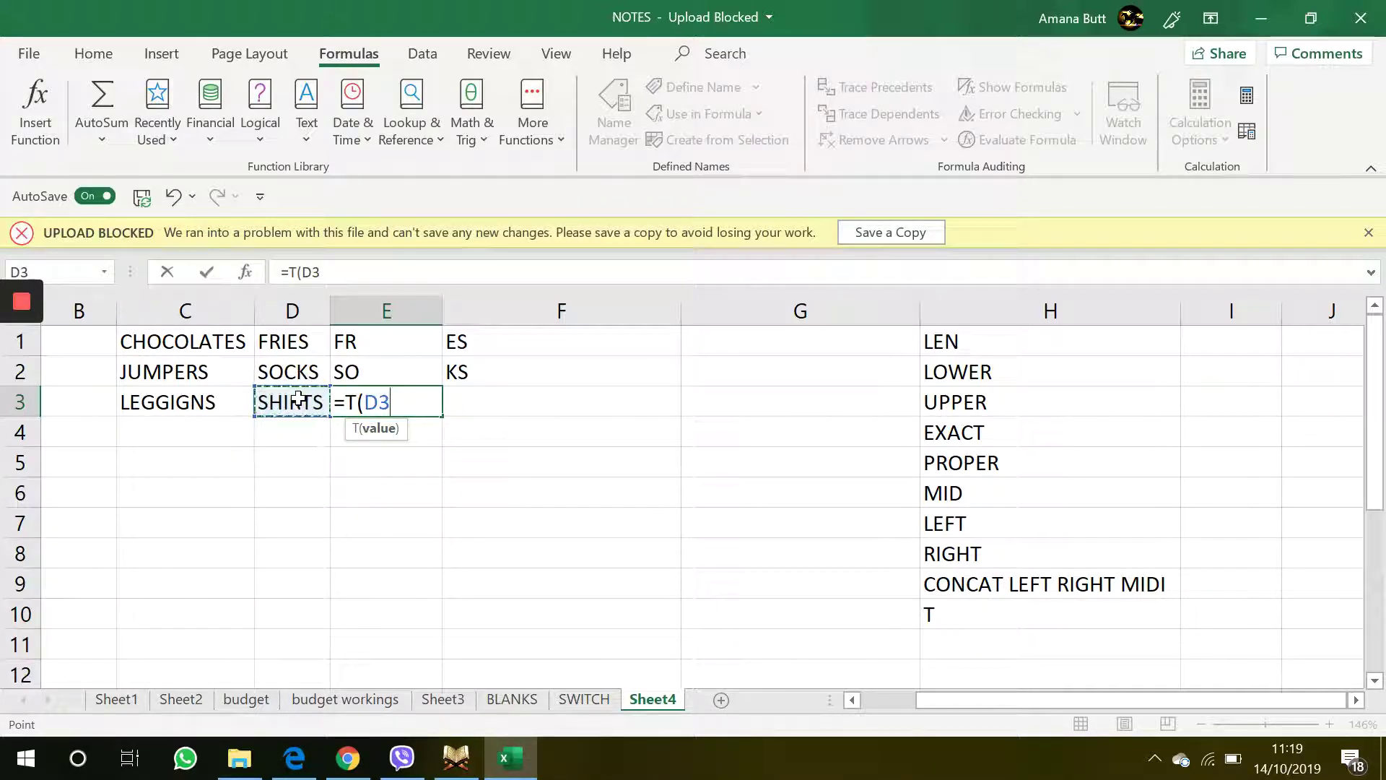
{"action": "key", "text": "Return"}
Replace the T formula in E3 with the number 2
{"action": "left_click", "coordinate": [377, 397]}
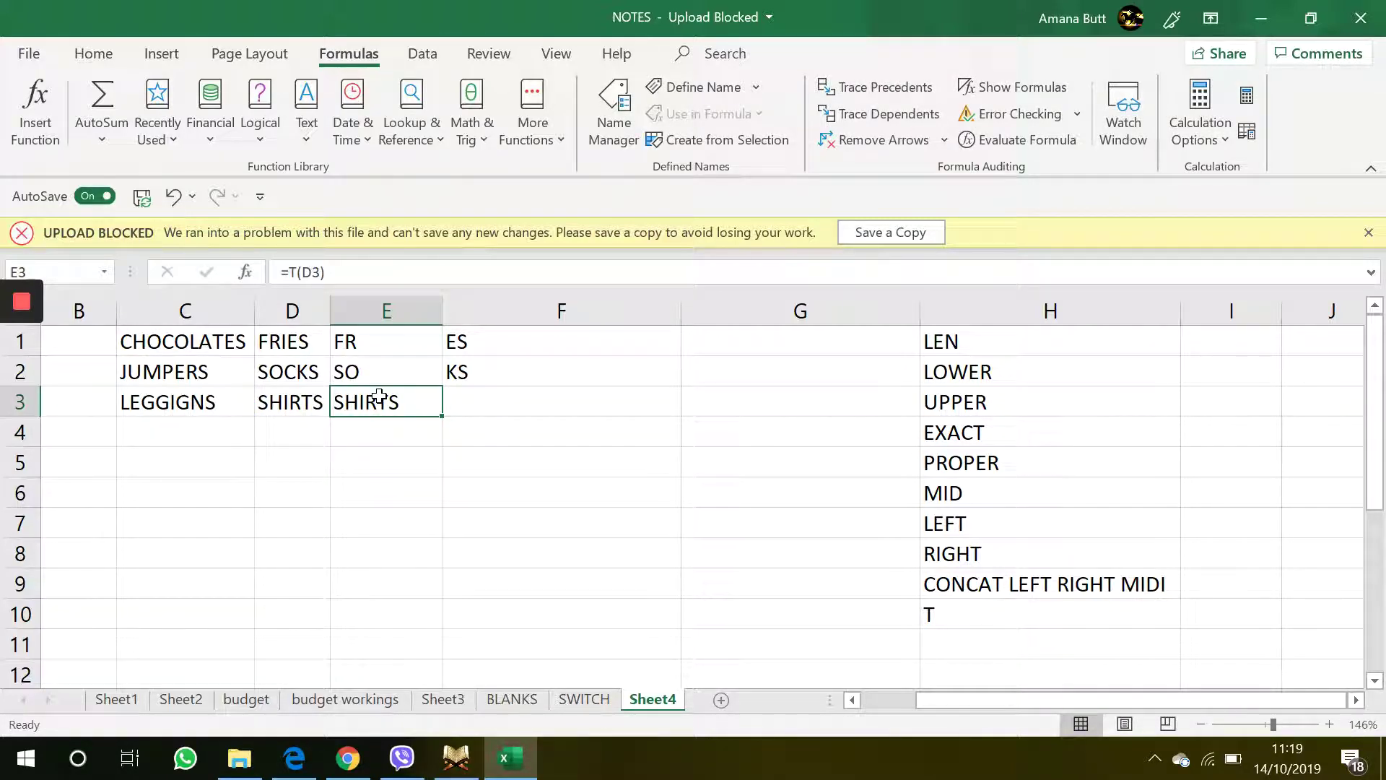
{"action": "key", "text": "BackSpace"}
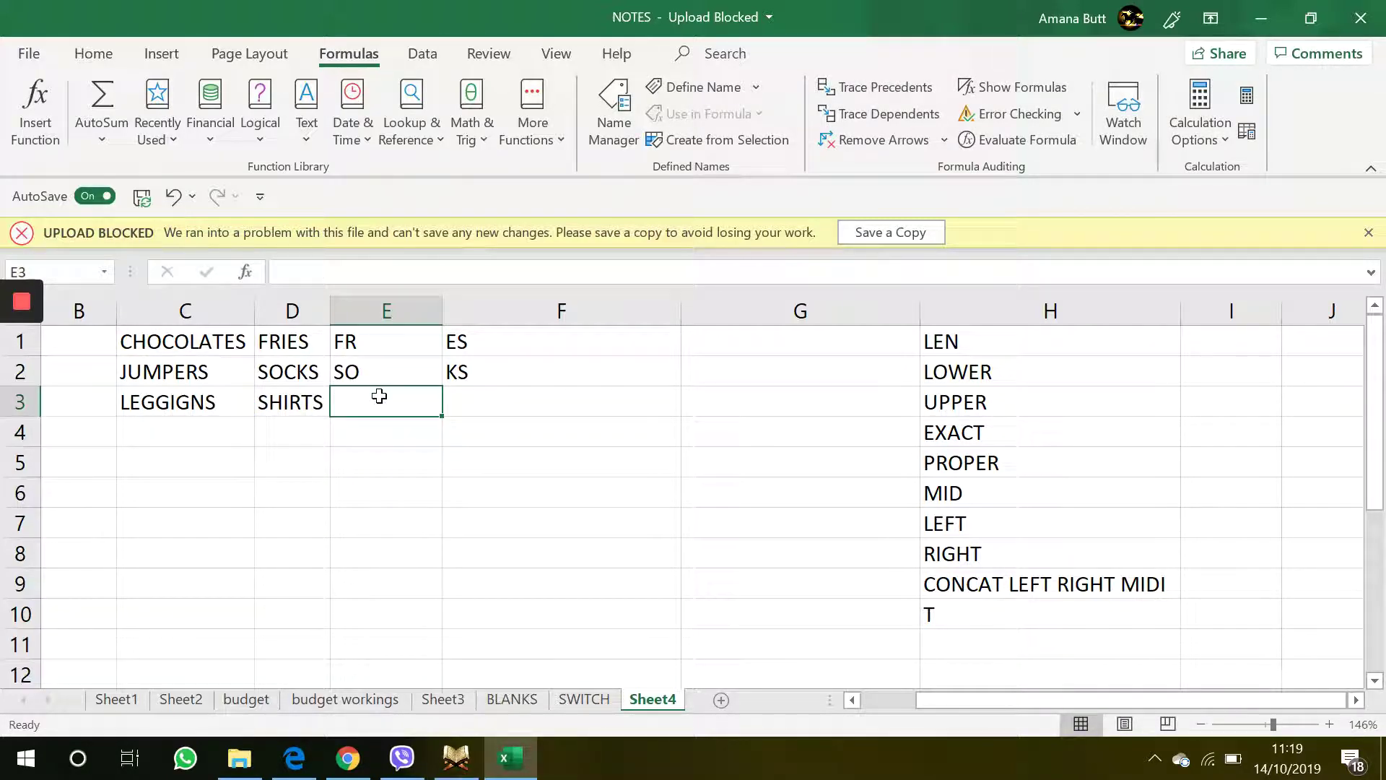
{"action": "type", "text": "2"}
{"action": "left_click", "coordinate": [508, 405]}
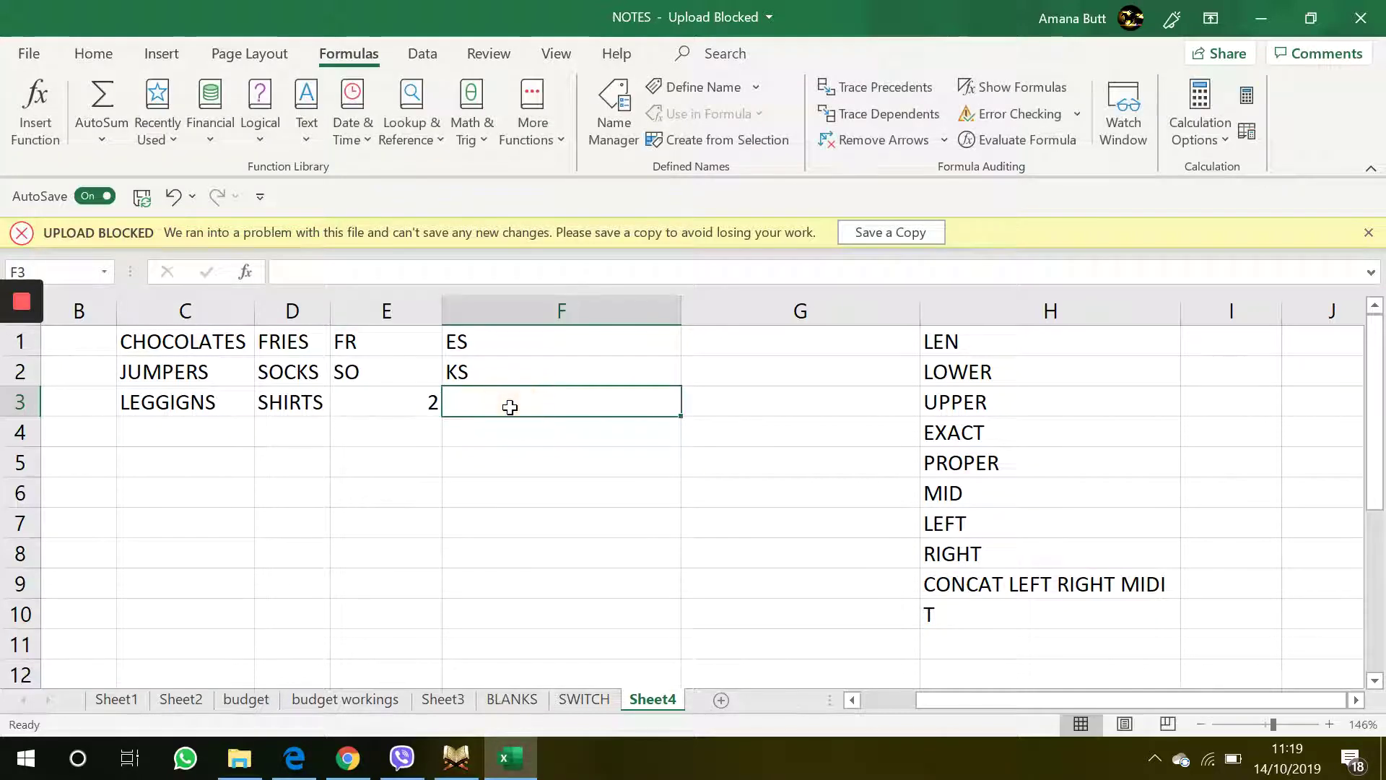
Enter a T formula in F3 that checks whether the value in E3 is text
{"action": "type", "text": "=T("}
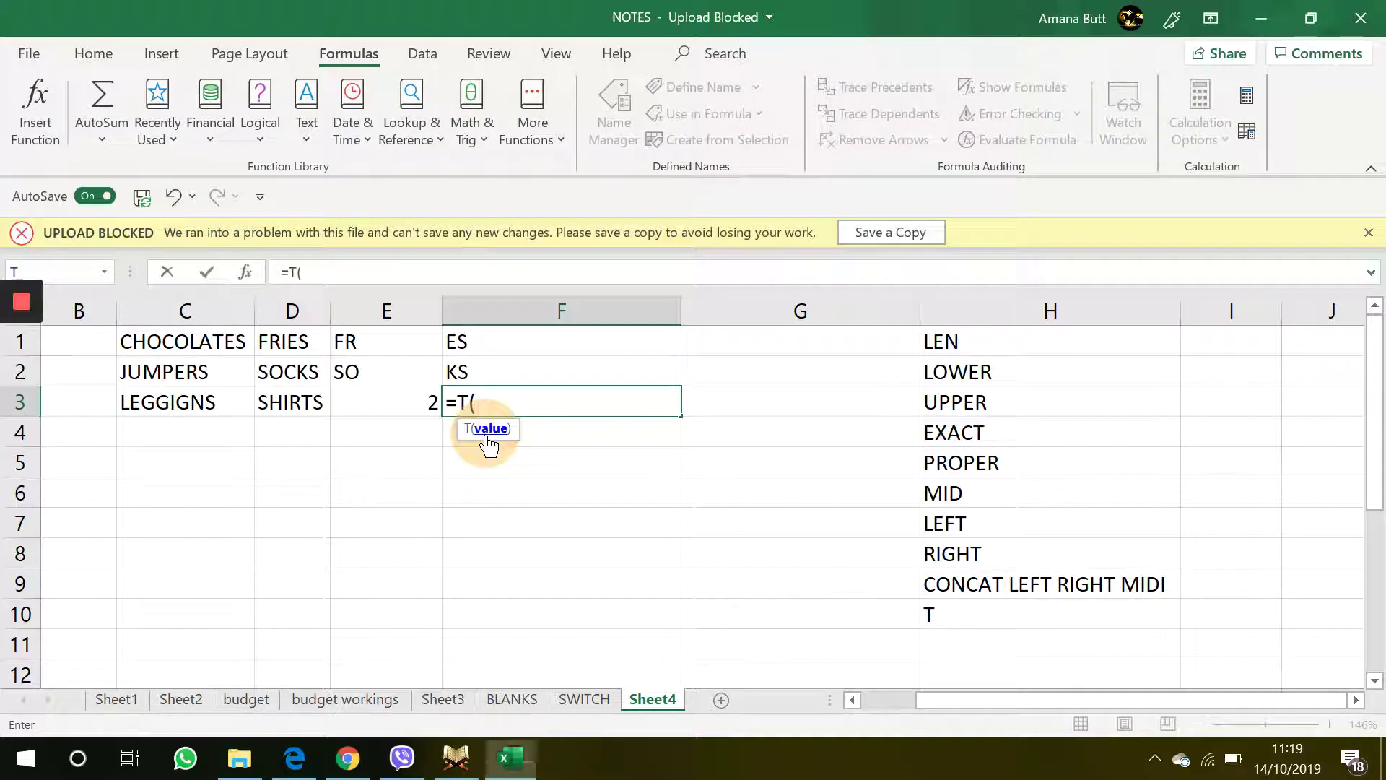
{"action": "left_click", "coordinate": [424, 410]}
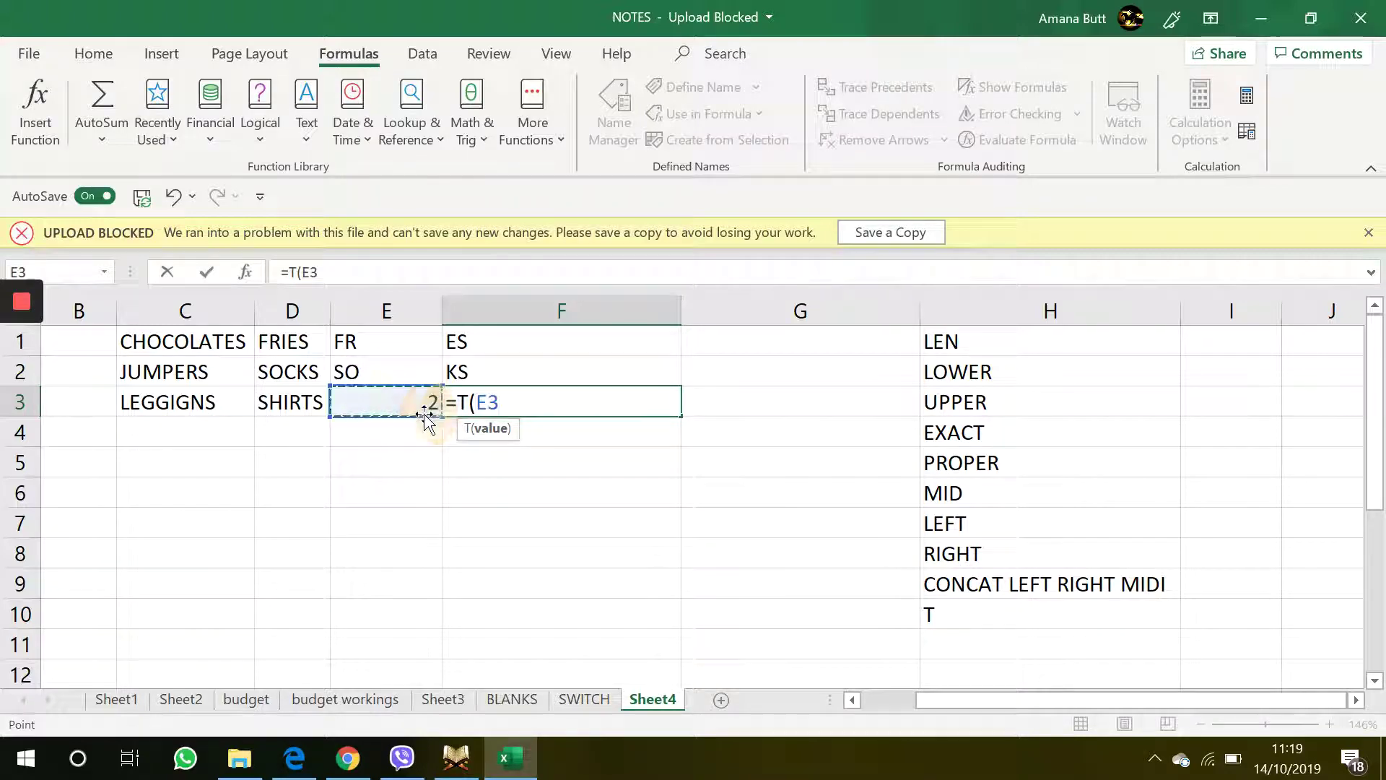
{"action": "key", "text": "Return"}
{"action": "left_click", "coordinate": [527, 405]}
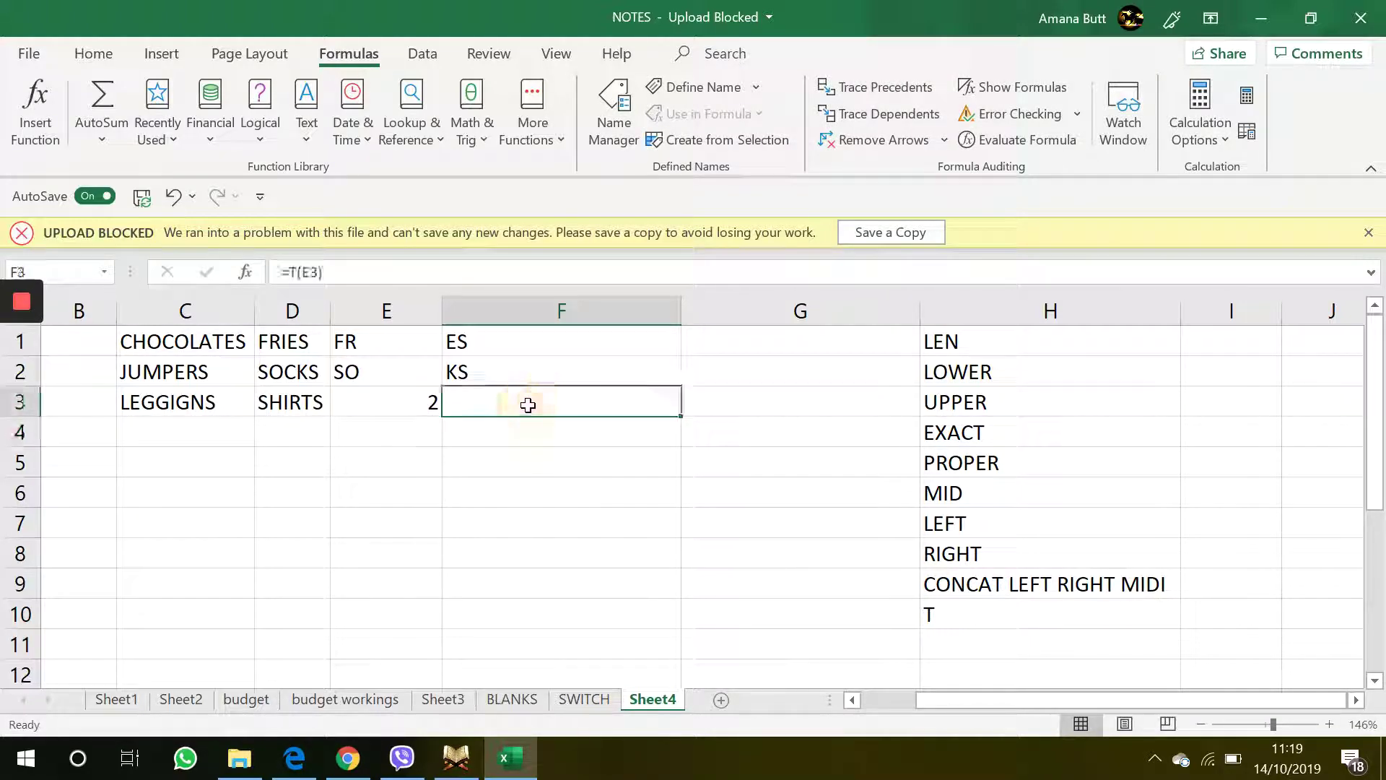
{"action": "key", "text": "Return"}
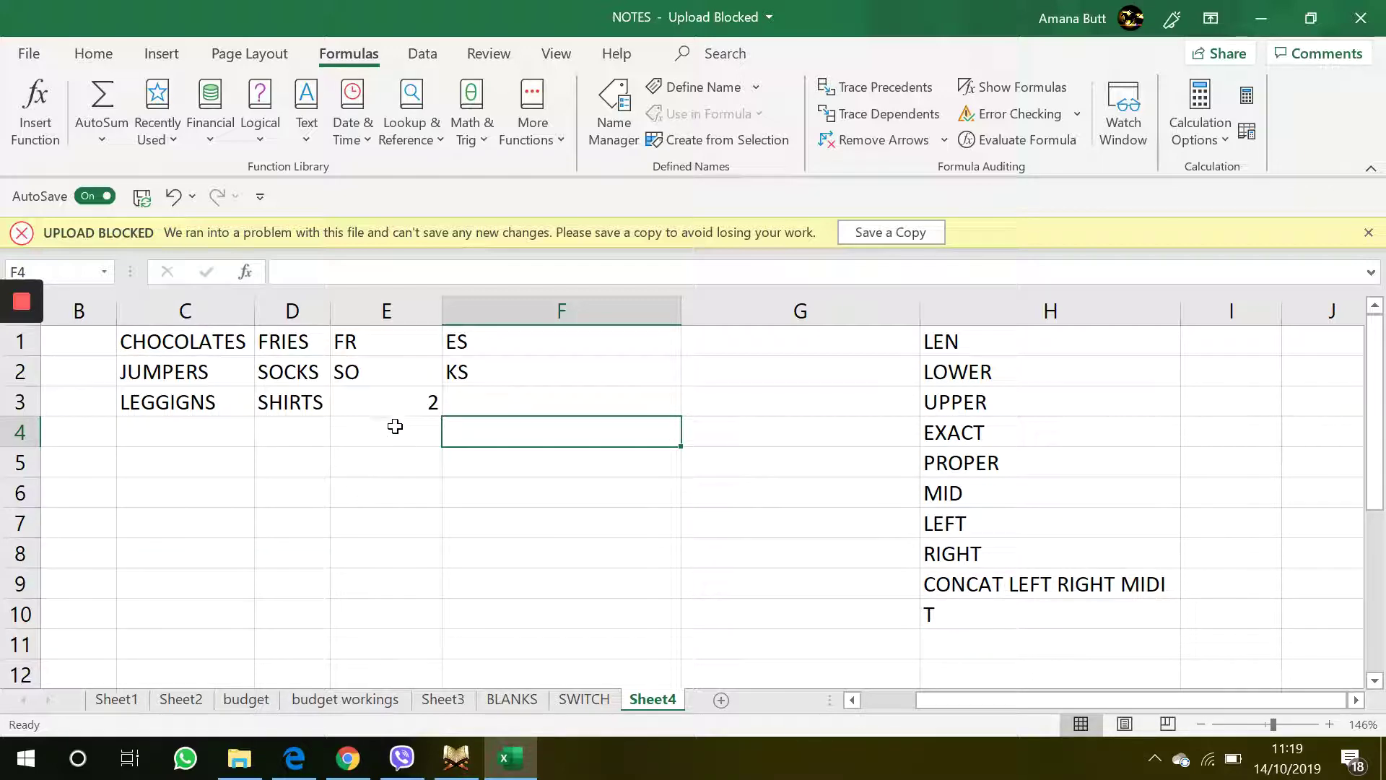
Clear the formulas from cells F1 to F5
{"action": "left_click", "coordinate": [419, 405]}
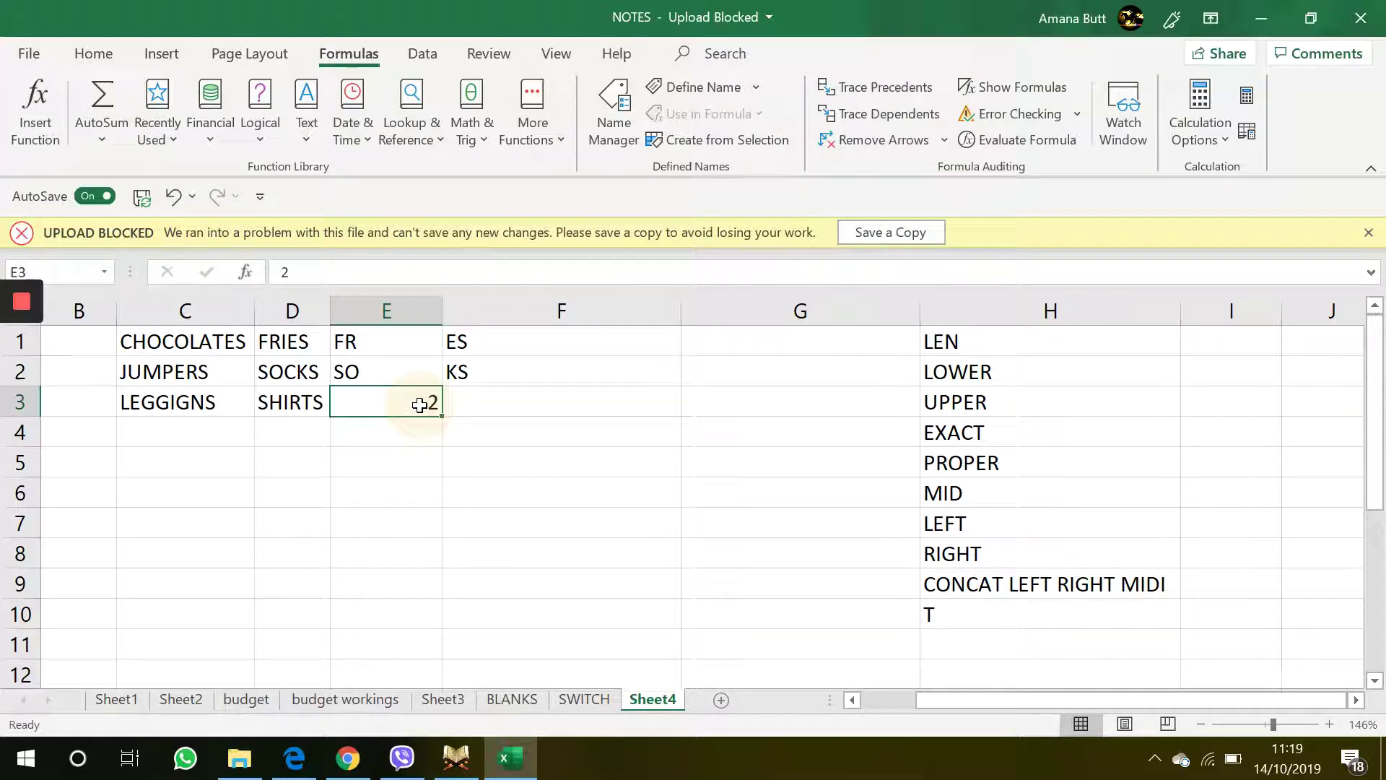
{"action": "left_click", "coordinate": [553, 370]}
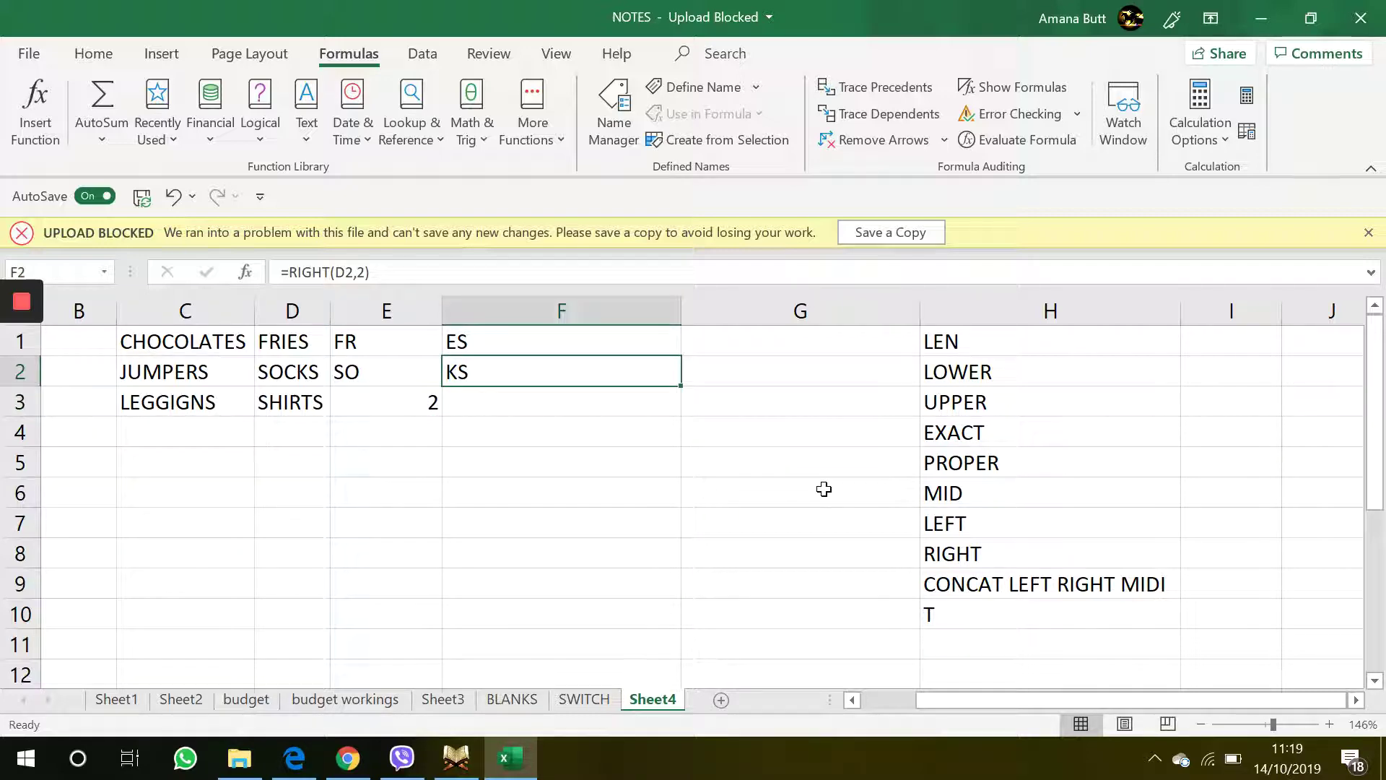
{"action": "left_click", "coordinate": [606, 518]}
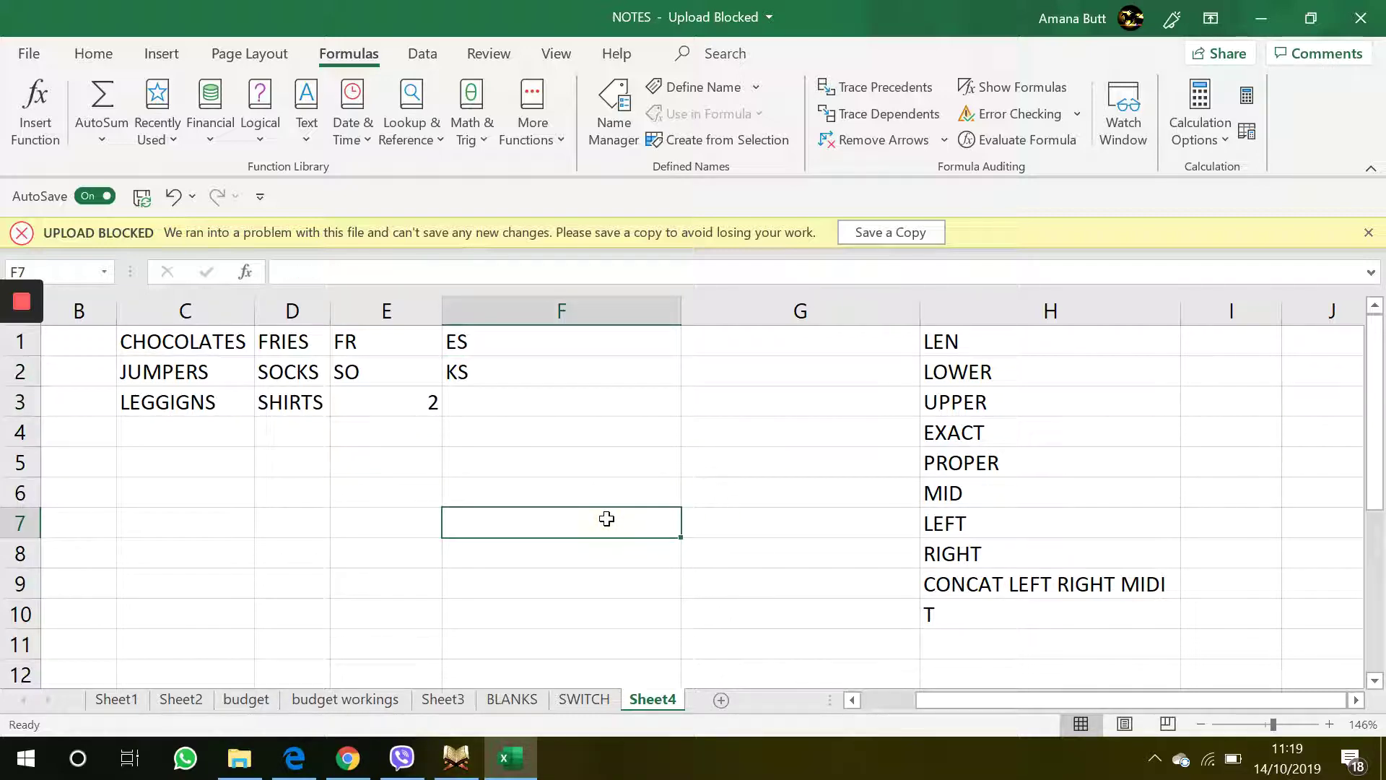
{"action": "left_click_drag", "start_coordinate": [518, 343], "coordinate": [526, 468]}
{"action": "key", "text": "Delete"}
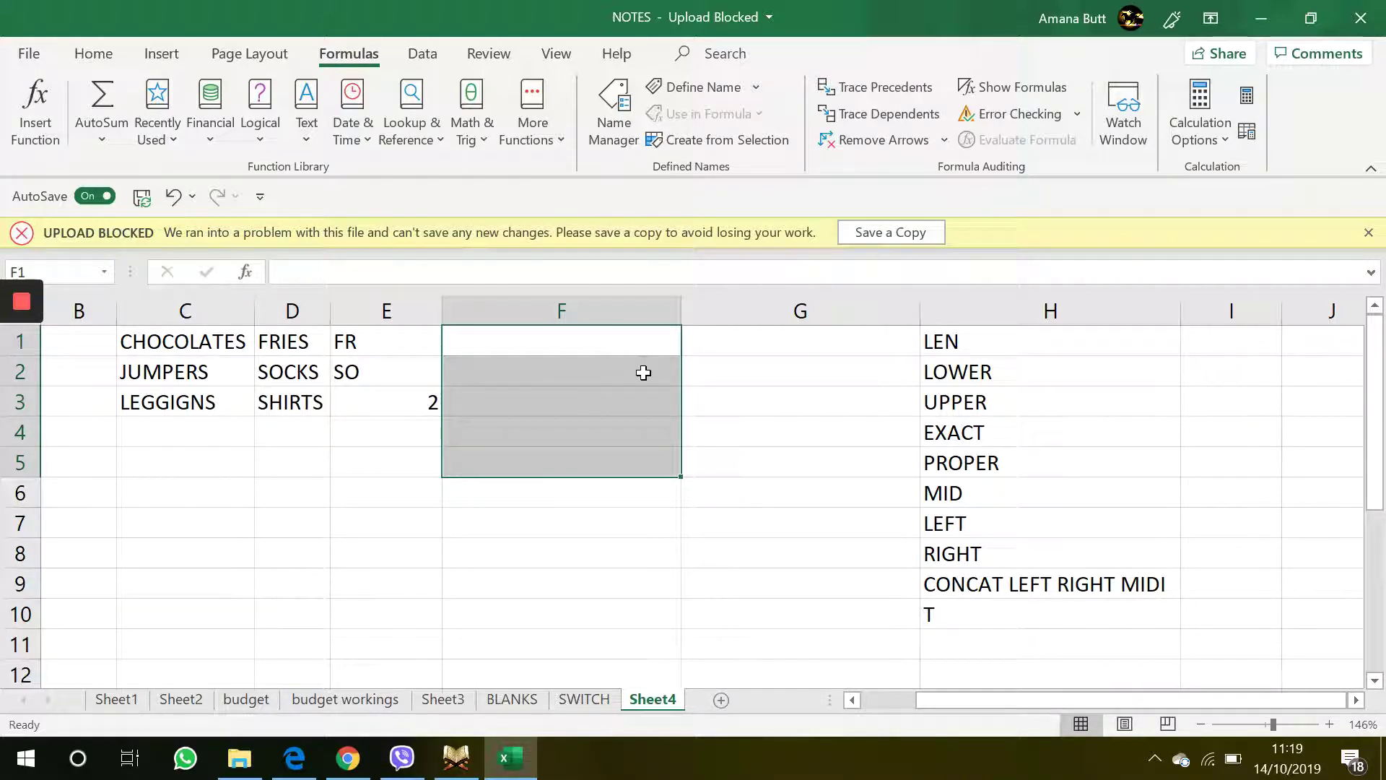
Begin a CONCAT formula in F1 whose first argument is LEFT returning the first 2 characters of D1
{"action": "left_click", "coordinate": [658, 342]}
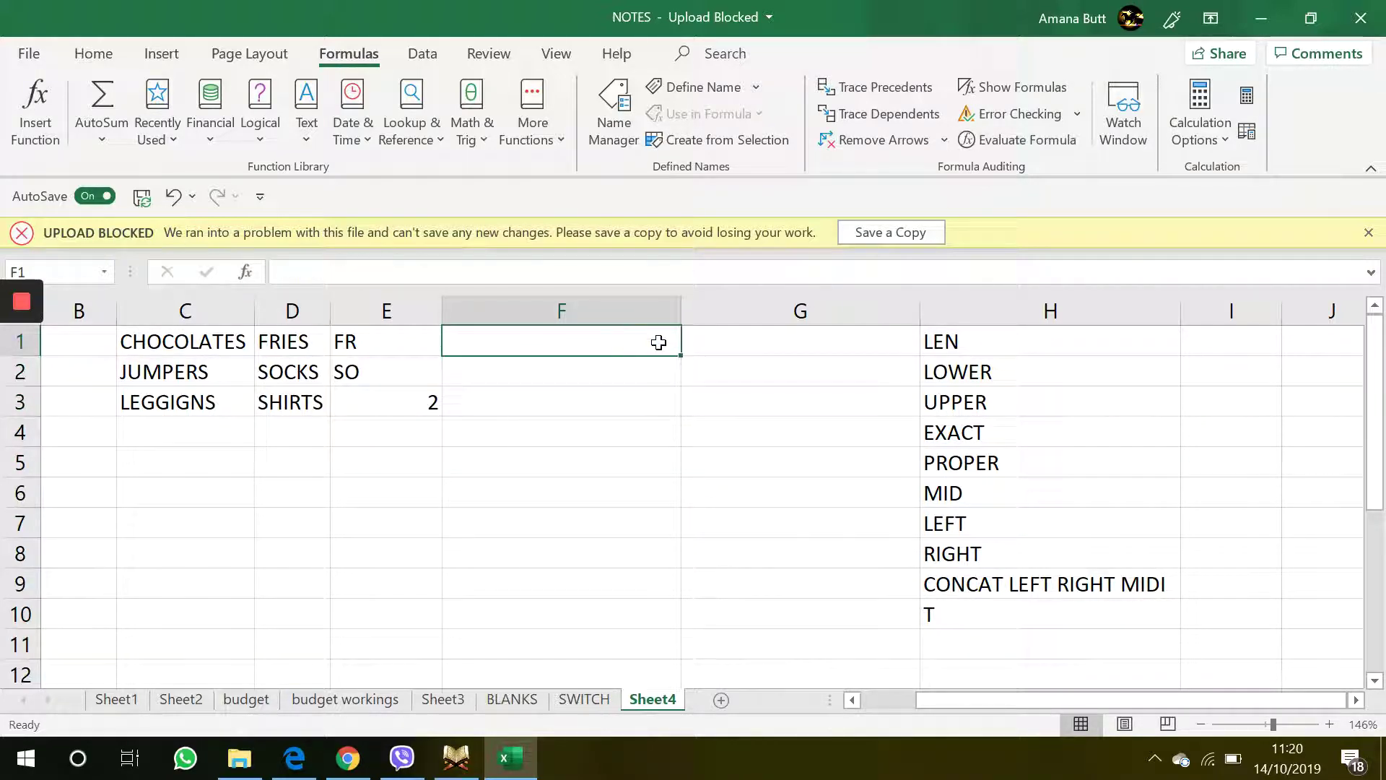
{"action": "type", "text": "=CON"}
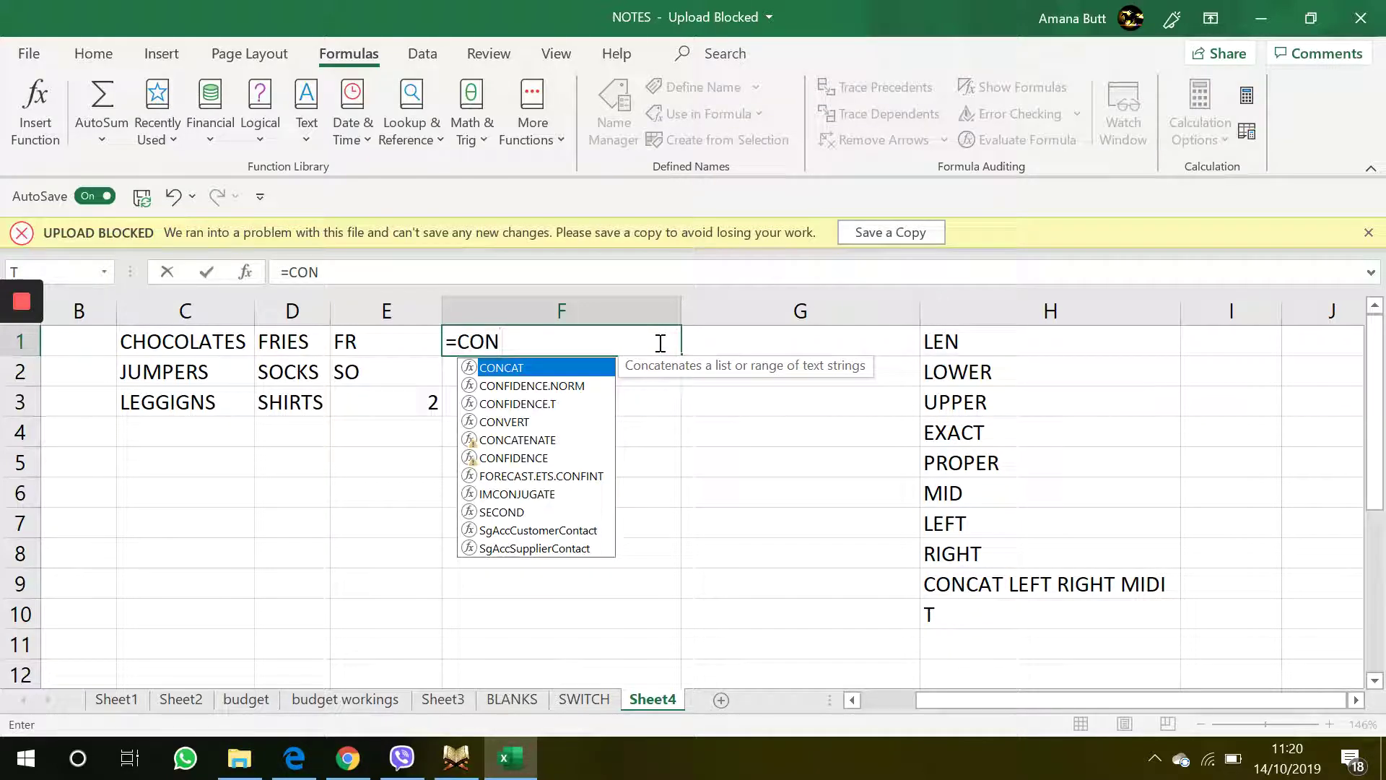
{"action": "double_click", "coordinate": [607, 368]}
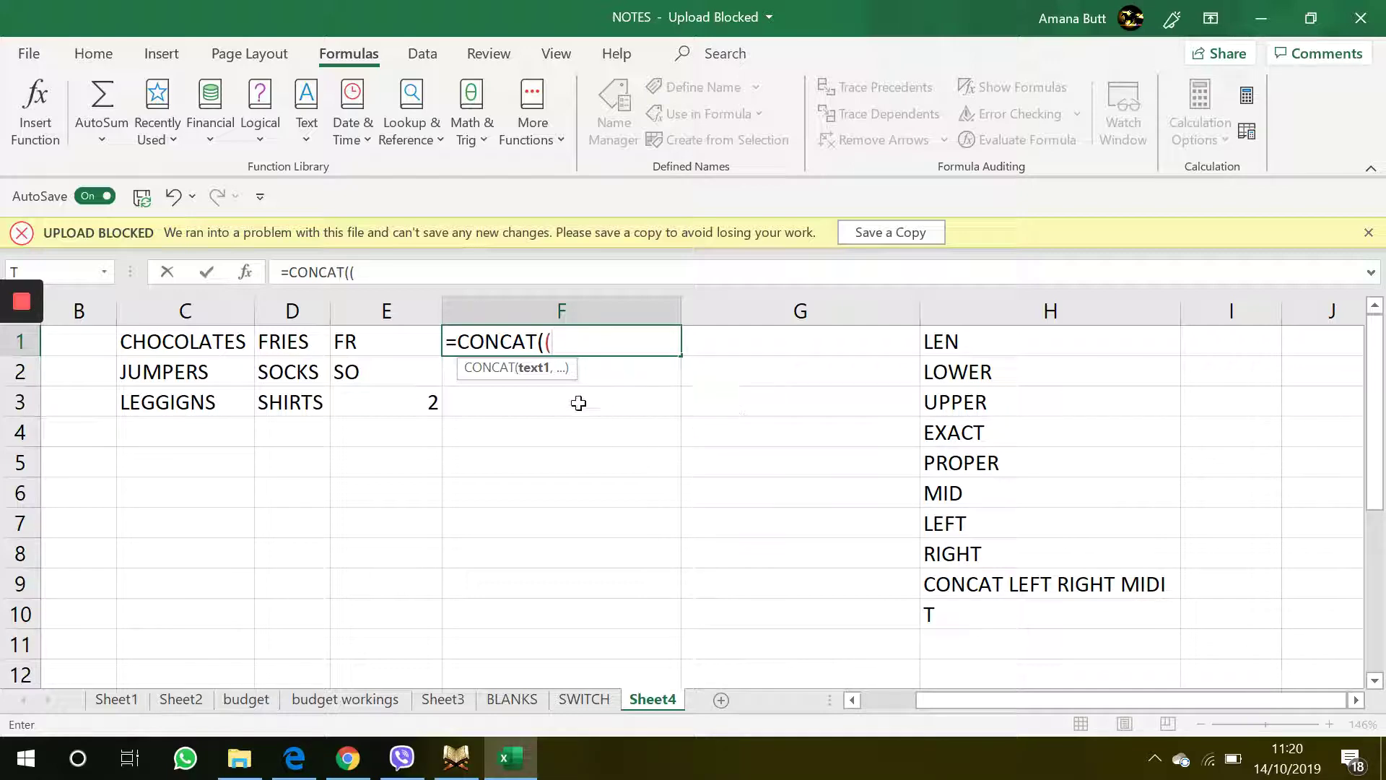
{"action": "type", "text": "LEFT"}
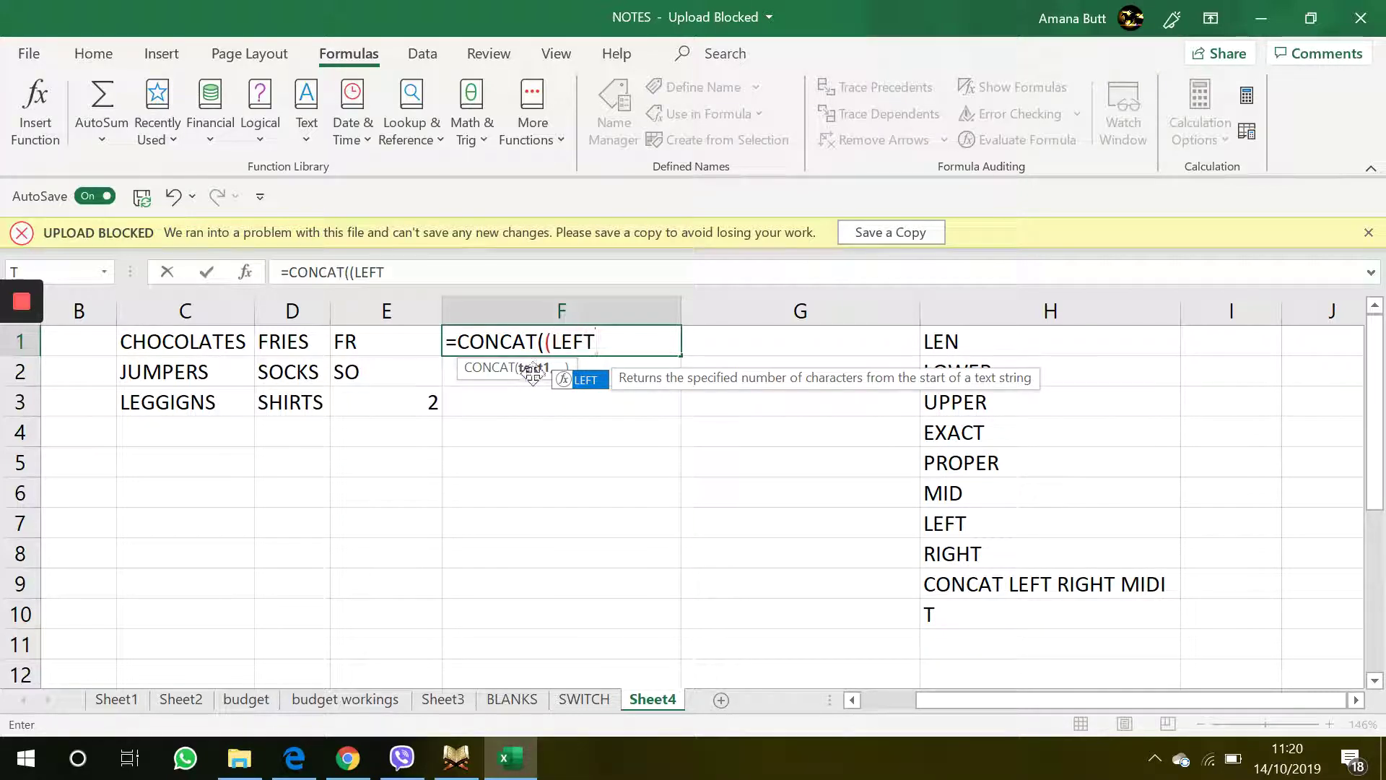
{"action": "double_click", "coordinate": [575, 376]}
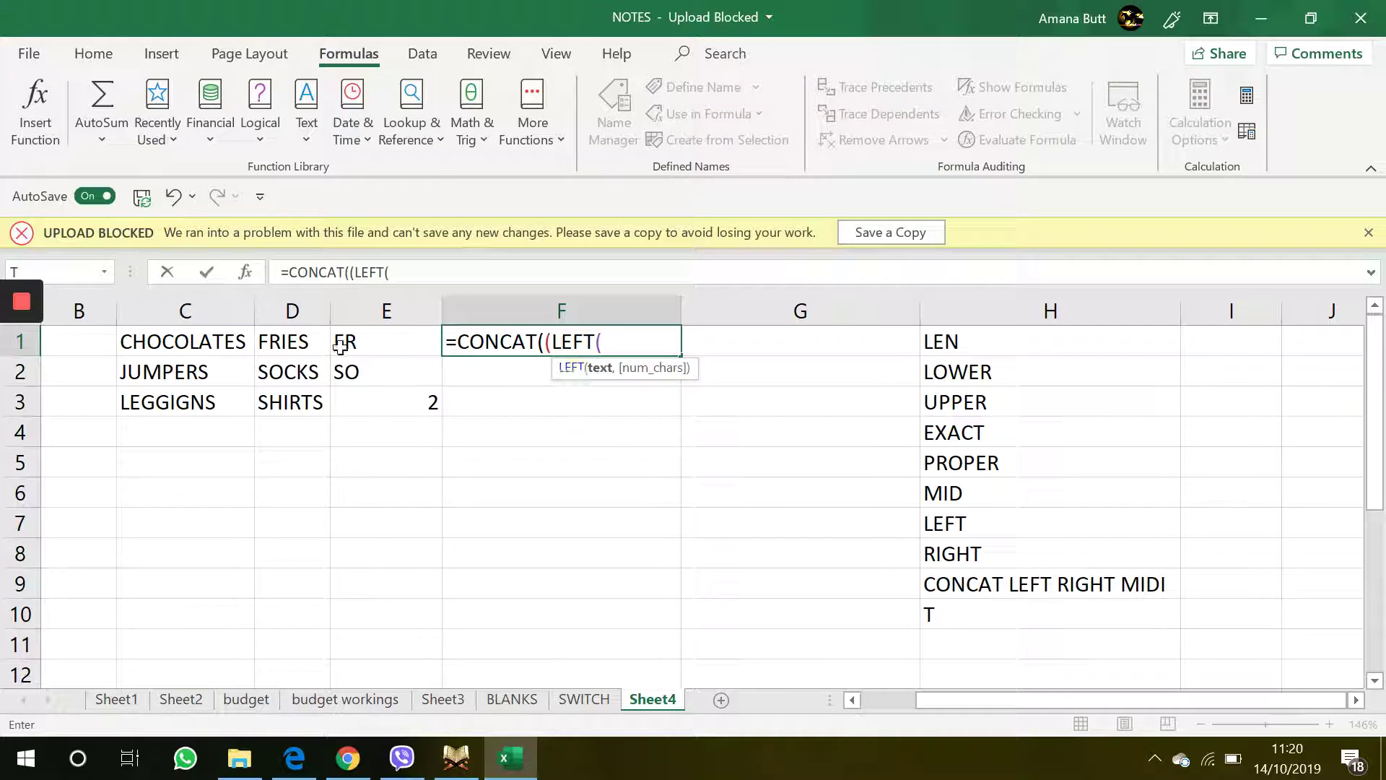
{"action": "left_click", "coordinate": [287, 343]}
{"action": "type", "text": ",2"}
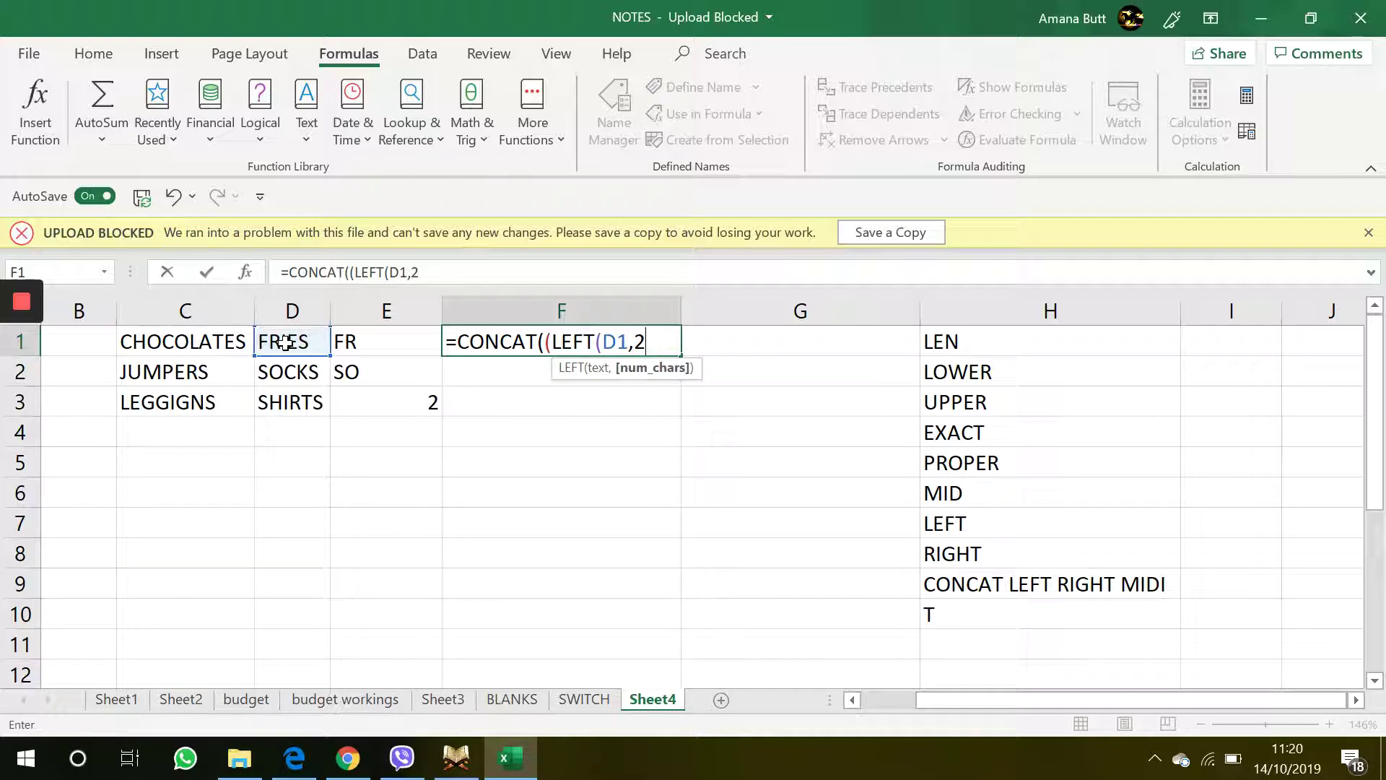
{"action": "type", "text": "))"}
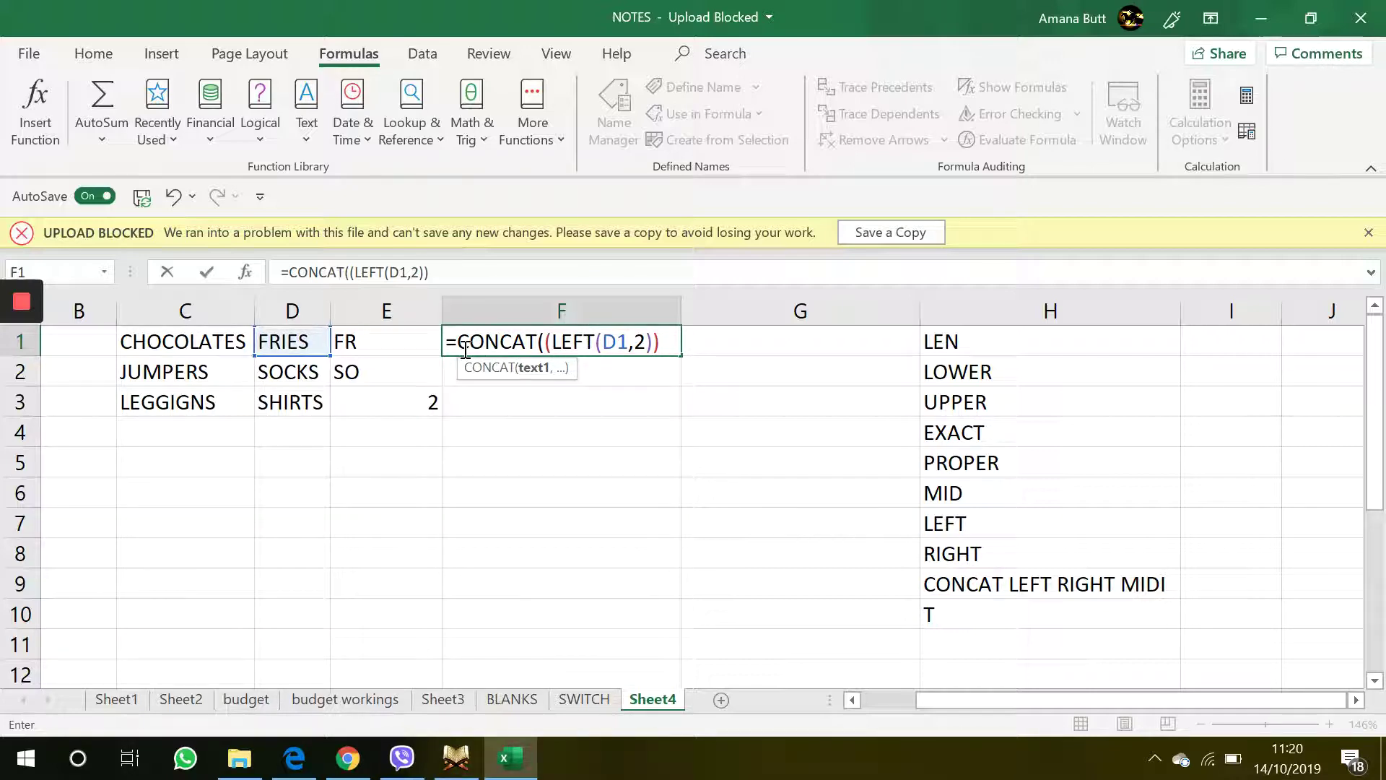
Complete the CONCAT formula in F1 with a second argument, RIGHT(D1,2), for the last 2 characters of D1
{"action": "type", "text": ",RIGH"}
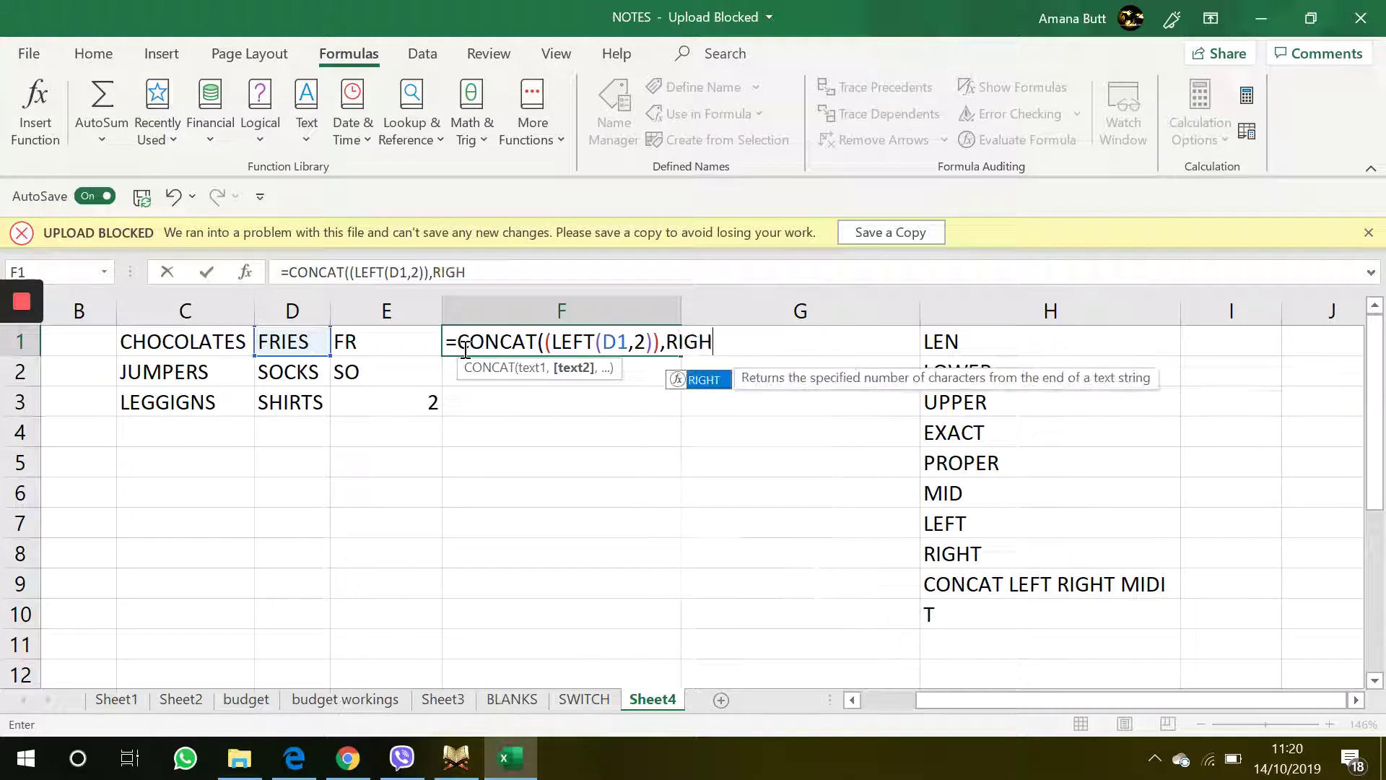
{"action": "double_click", "coordinate": [686, 379]}
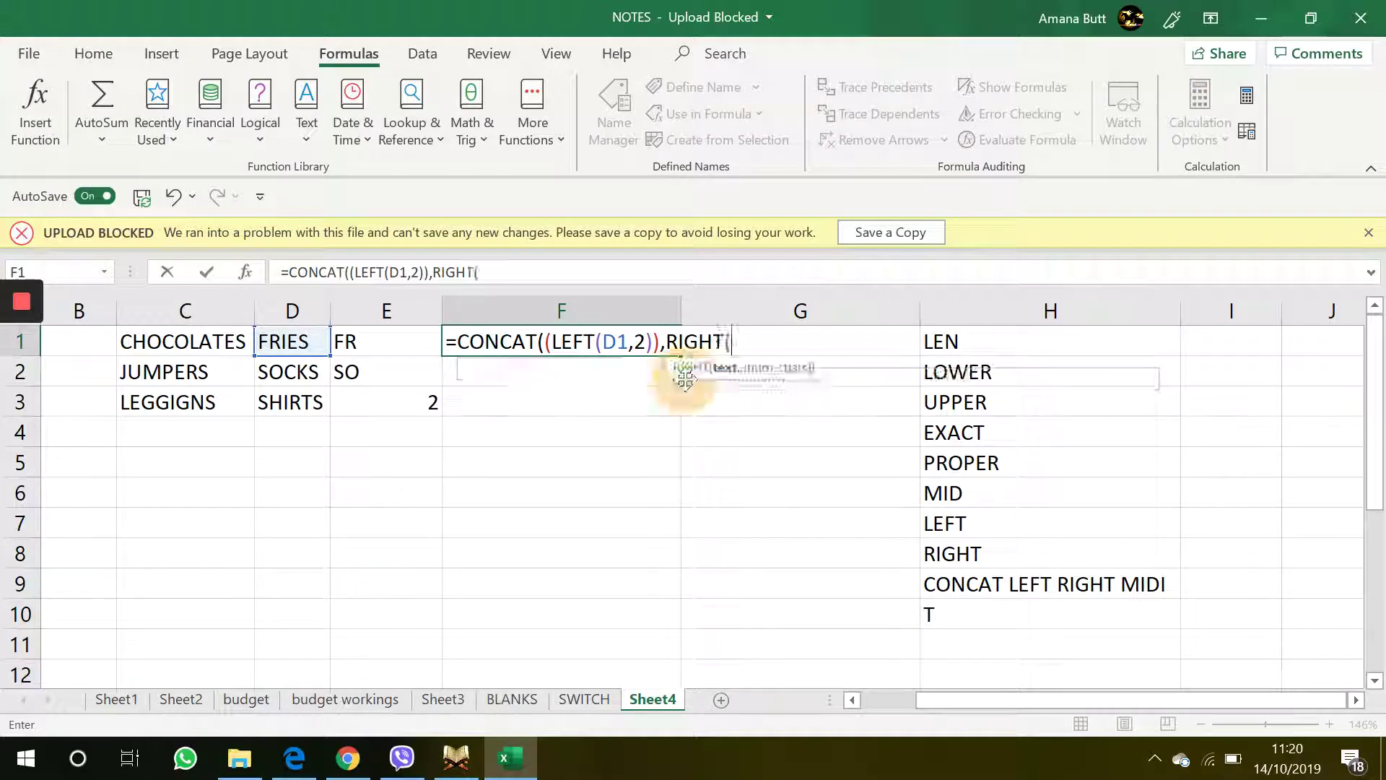
{"action": "left_click", "coordinate": [306, 337]}
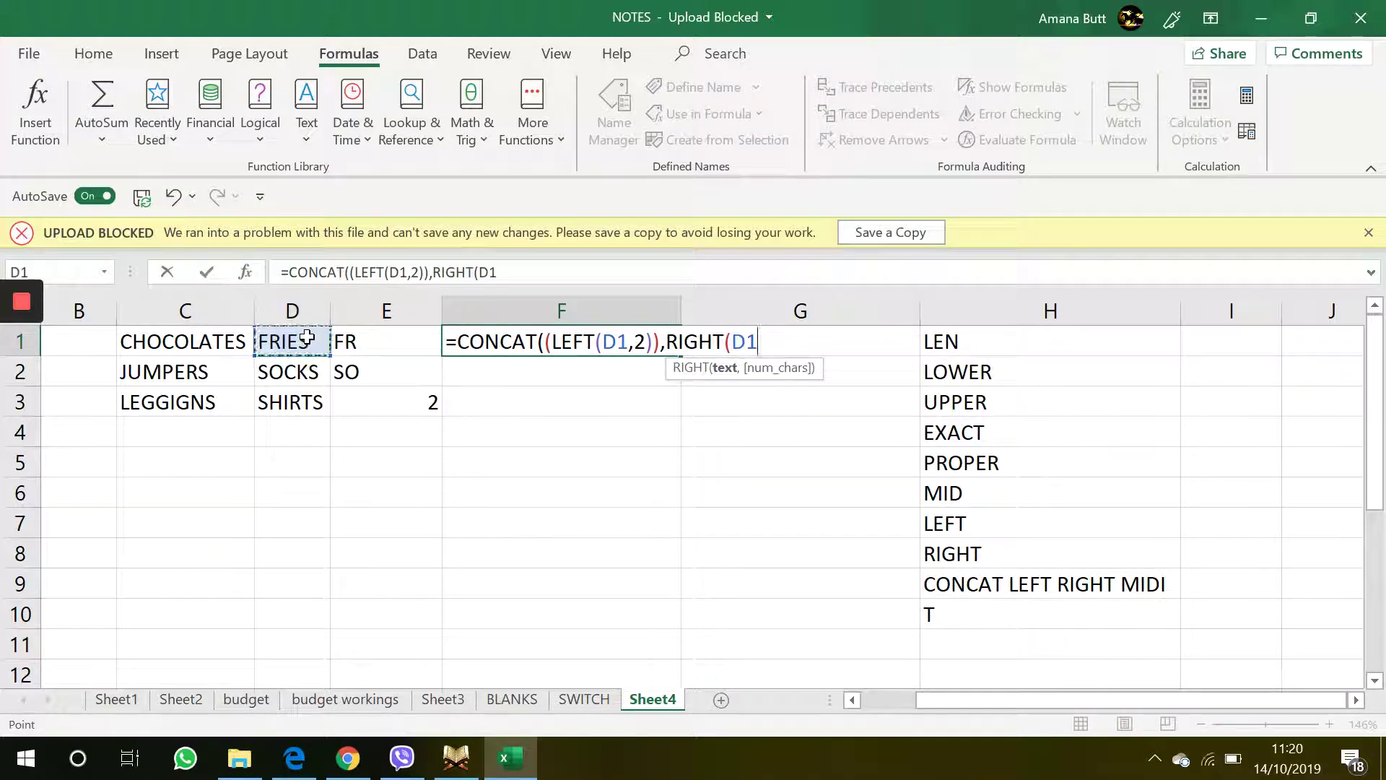
{"action": "type", "text": ", 2"}
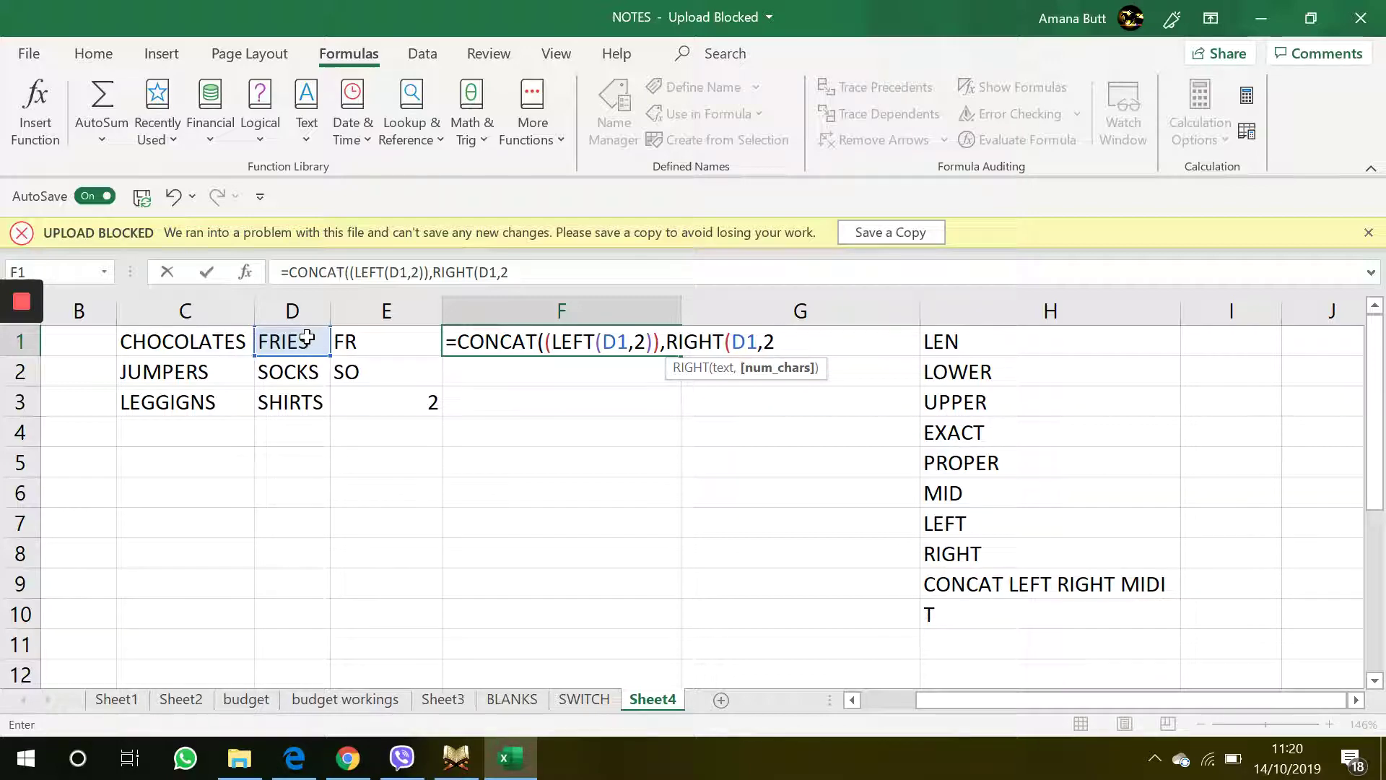
{"action": "type", "text": ")"}
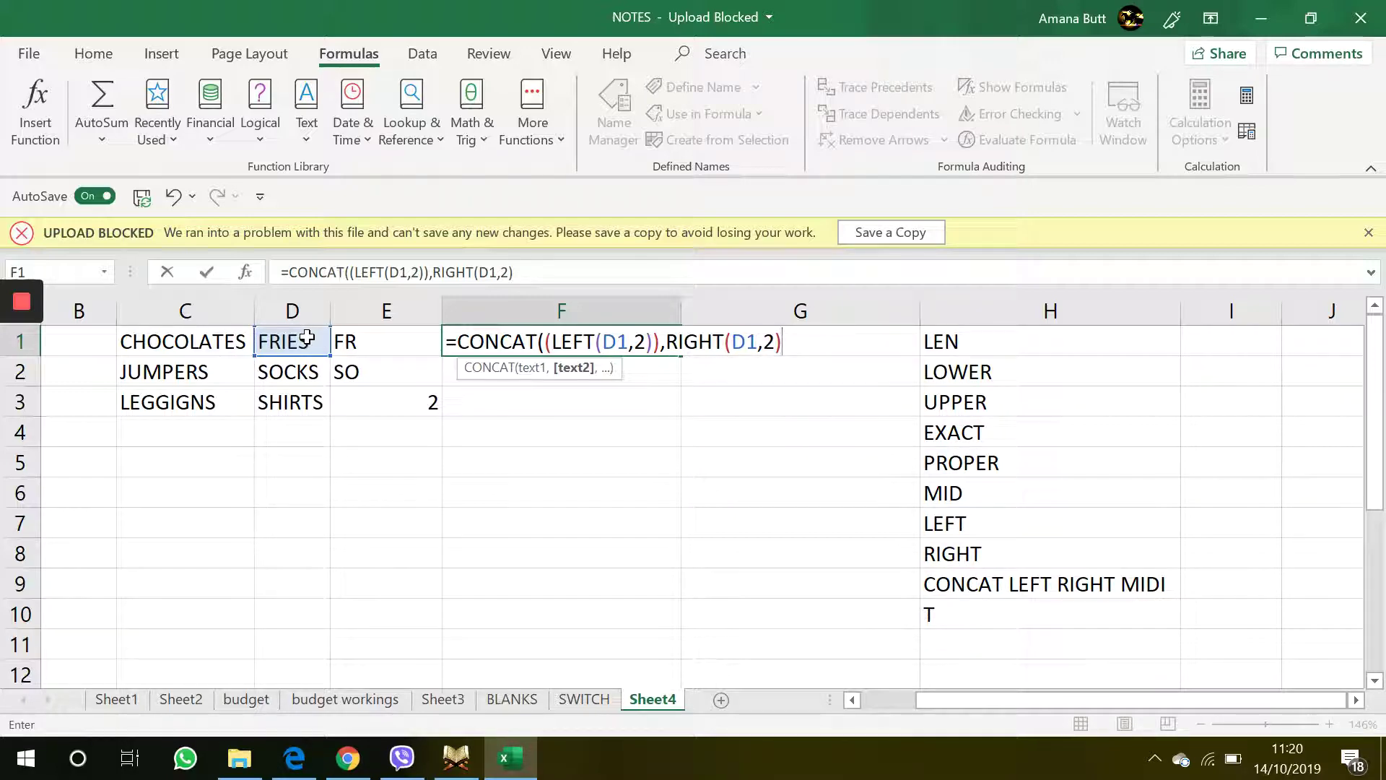
{"action": "type", "text": ")"}
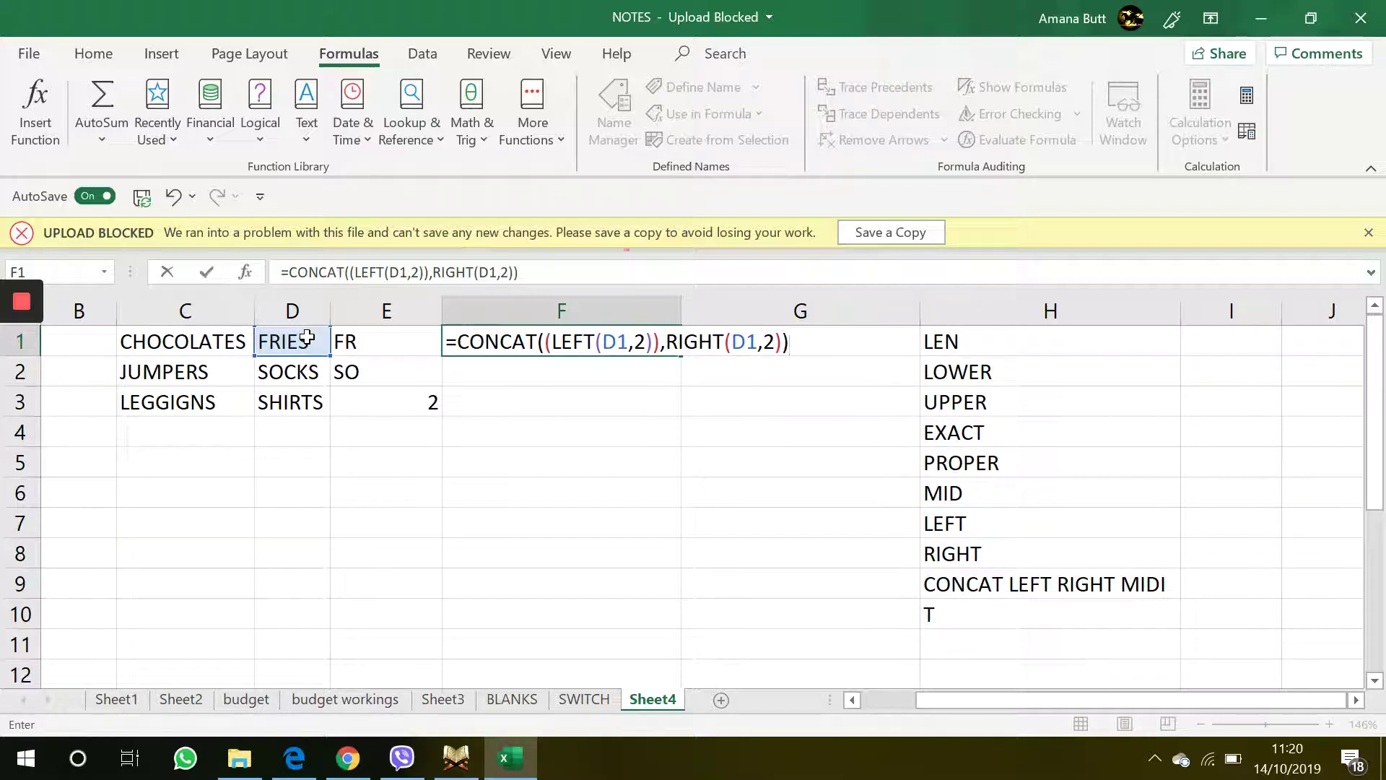
{"action": "key", "text": "Return"}
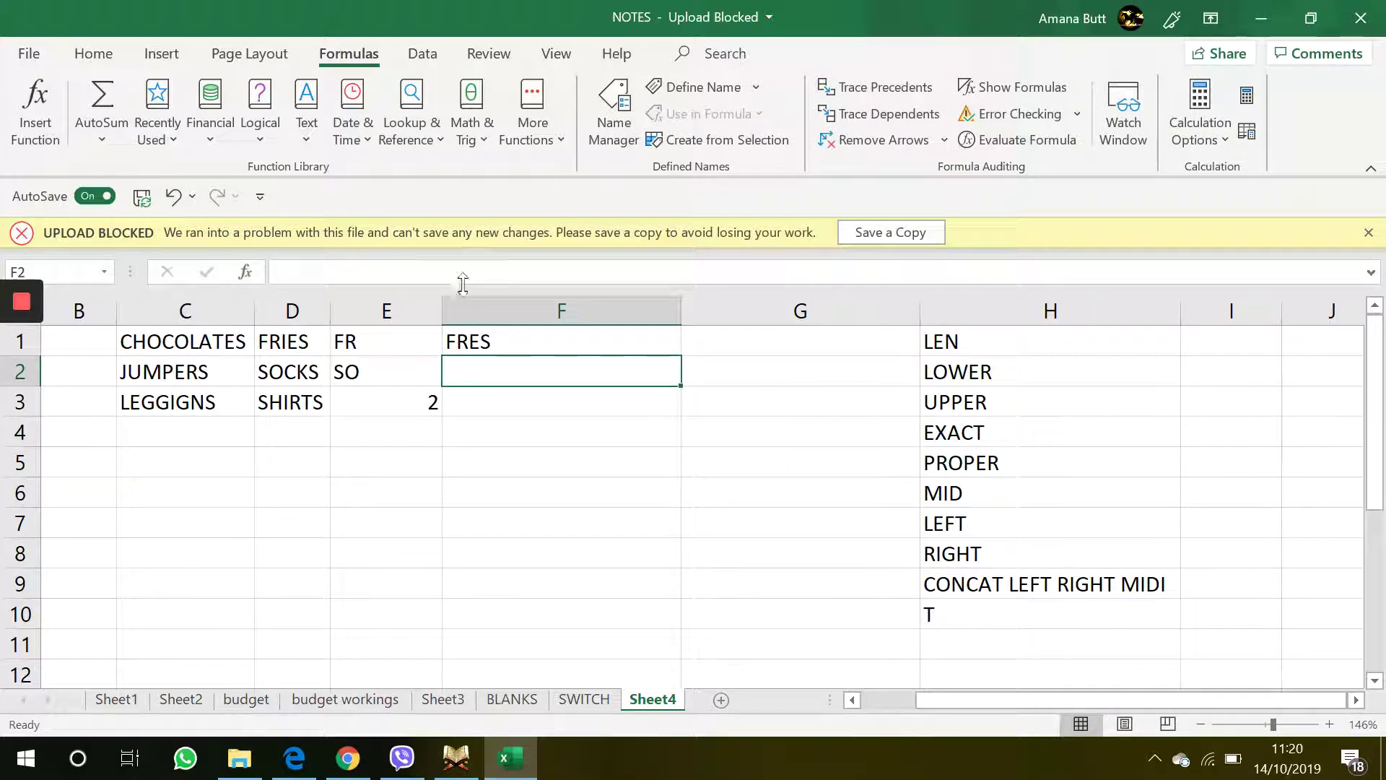
Examine the CONCAT result in F1 against the word in D1, and open the F1 formula to review its arguments
{"action": "left_click", "coordinate": [480, 337]}
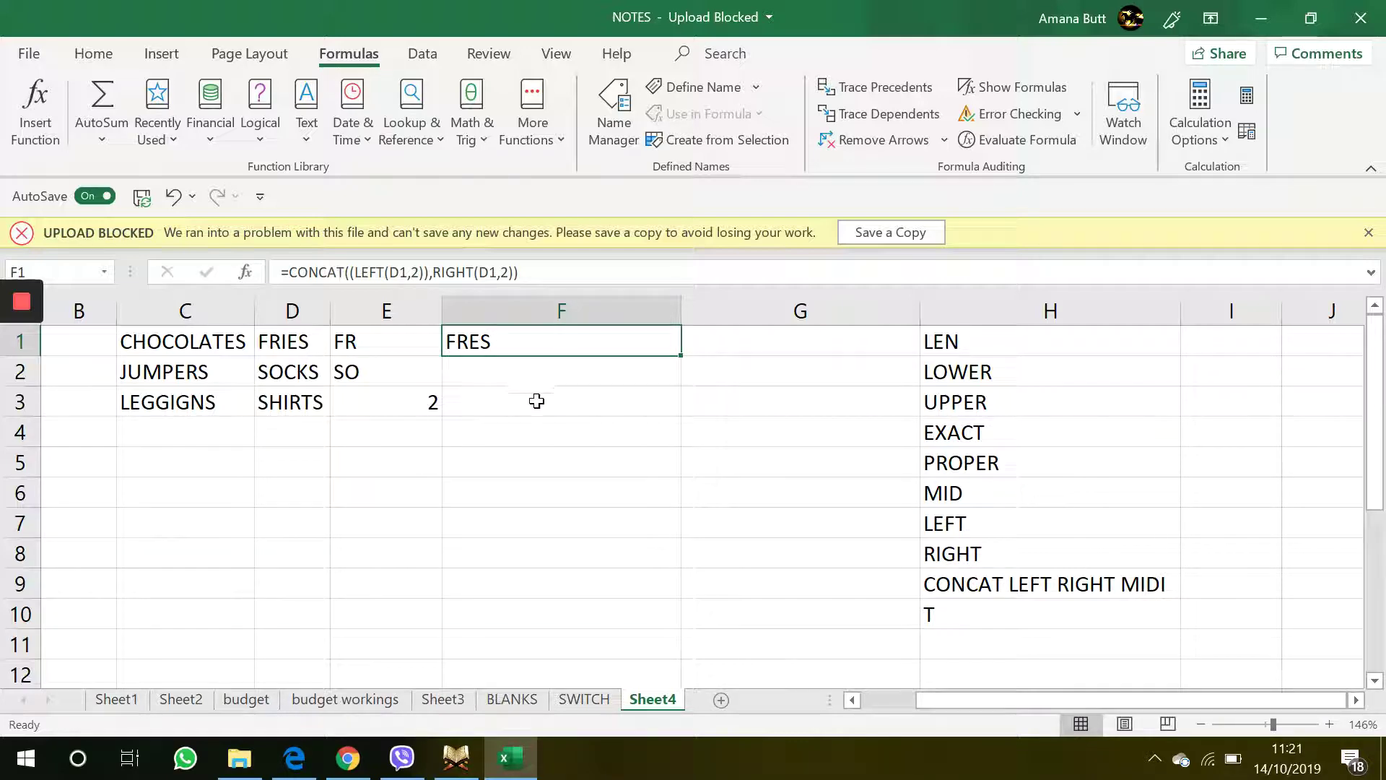
{"action": "left_click", "coordinate": [288, 352]}
{"action": "left_click", "coordinate": [439, 345]}
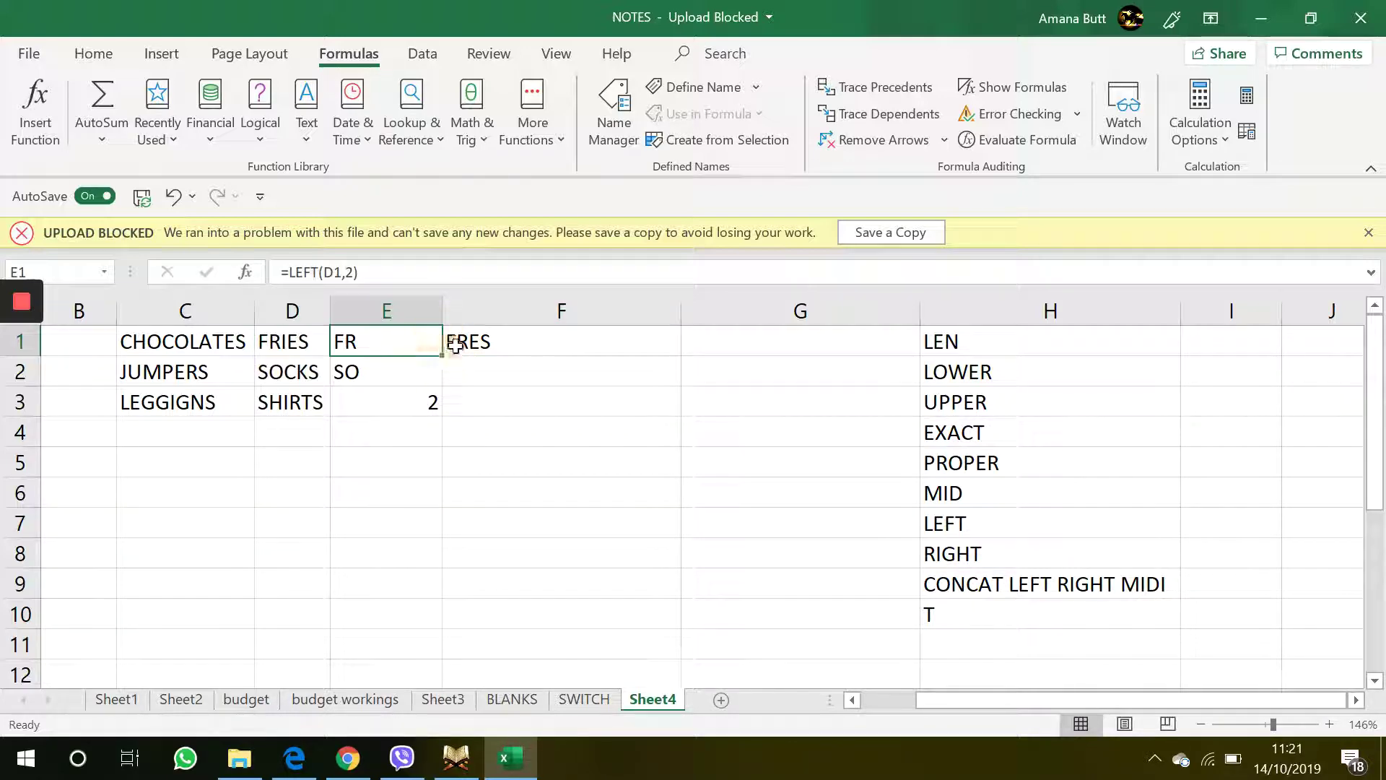
{"action": "left_click", "coordinate": [458, 340]}
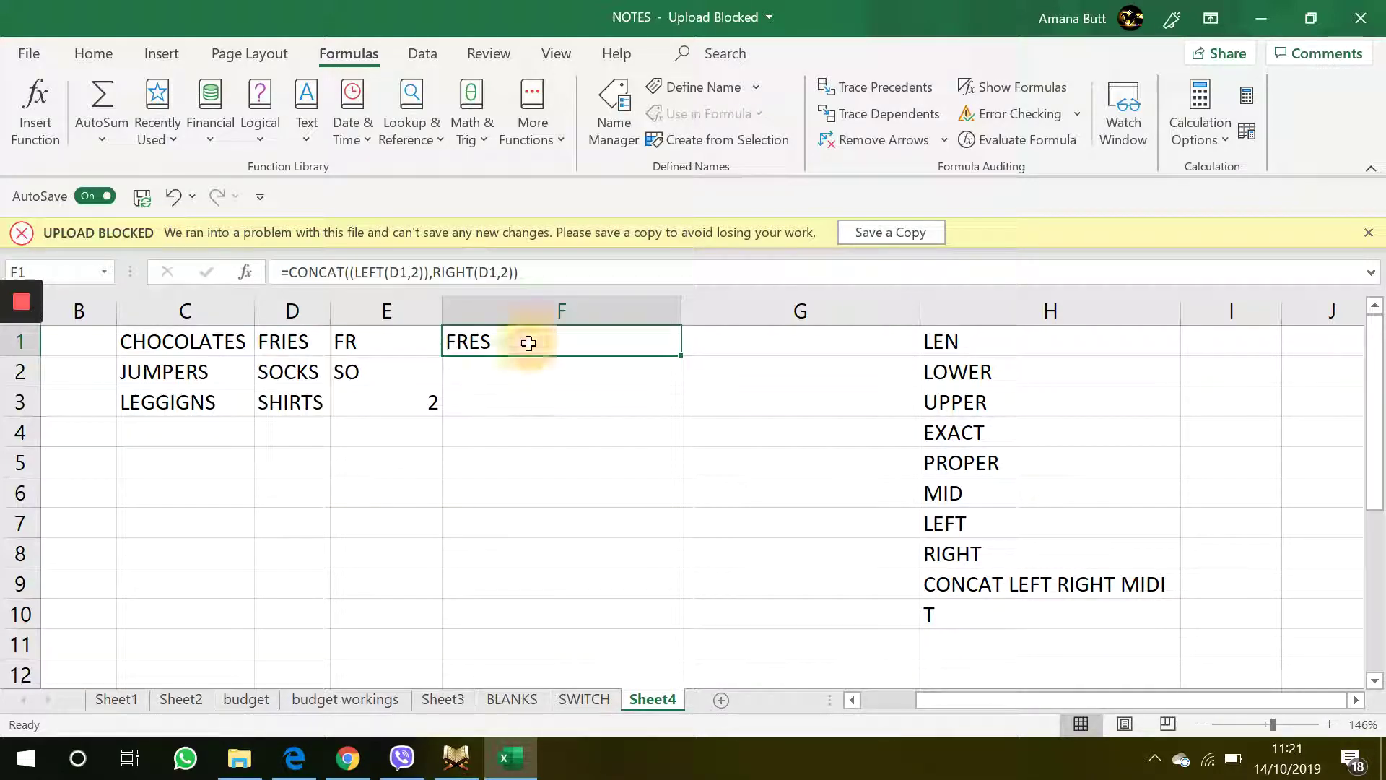
{"action": "left_click_drag", "start_coordinate": [532, 343], "coordinate": [526, 470]}
{"action": "left_click", "coordinate": [527, 469]}
{"action": "left_click", "coordinate": [548, 347]}
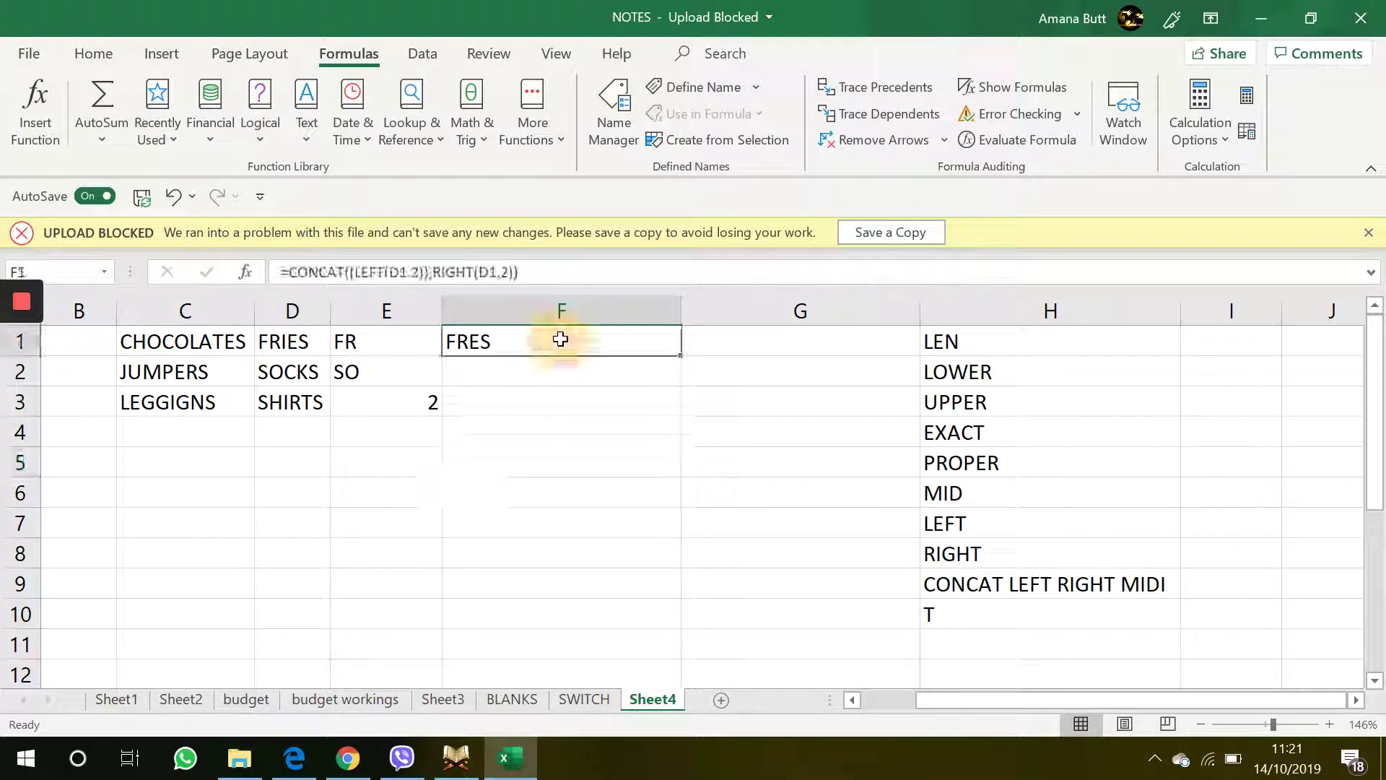
{"action": "double_click", "coordinate": [561, 341]}
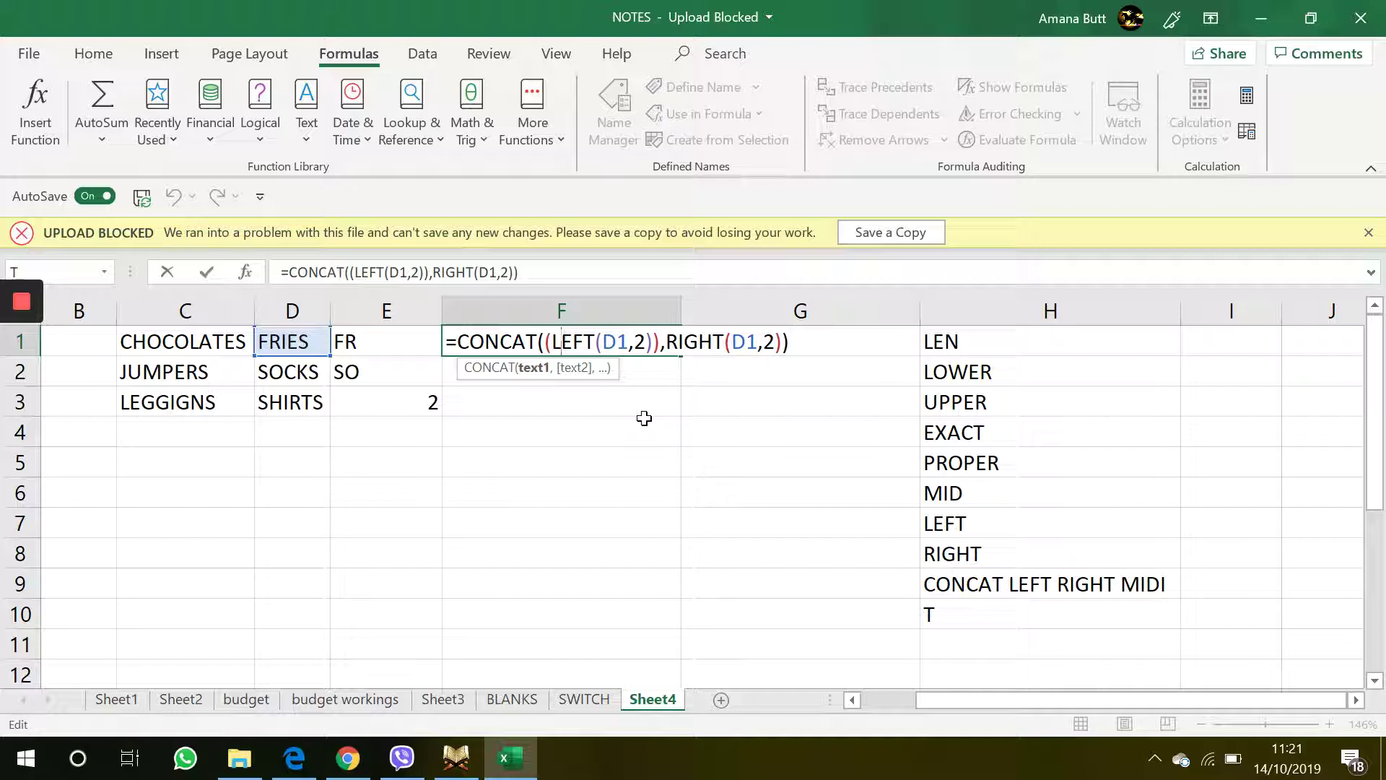
{"action": "mouse_move", "coordinate": [28, 297]}
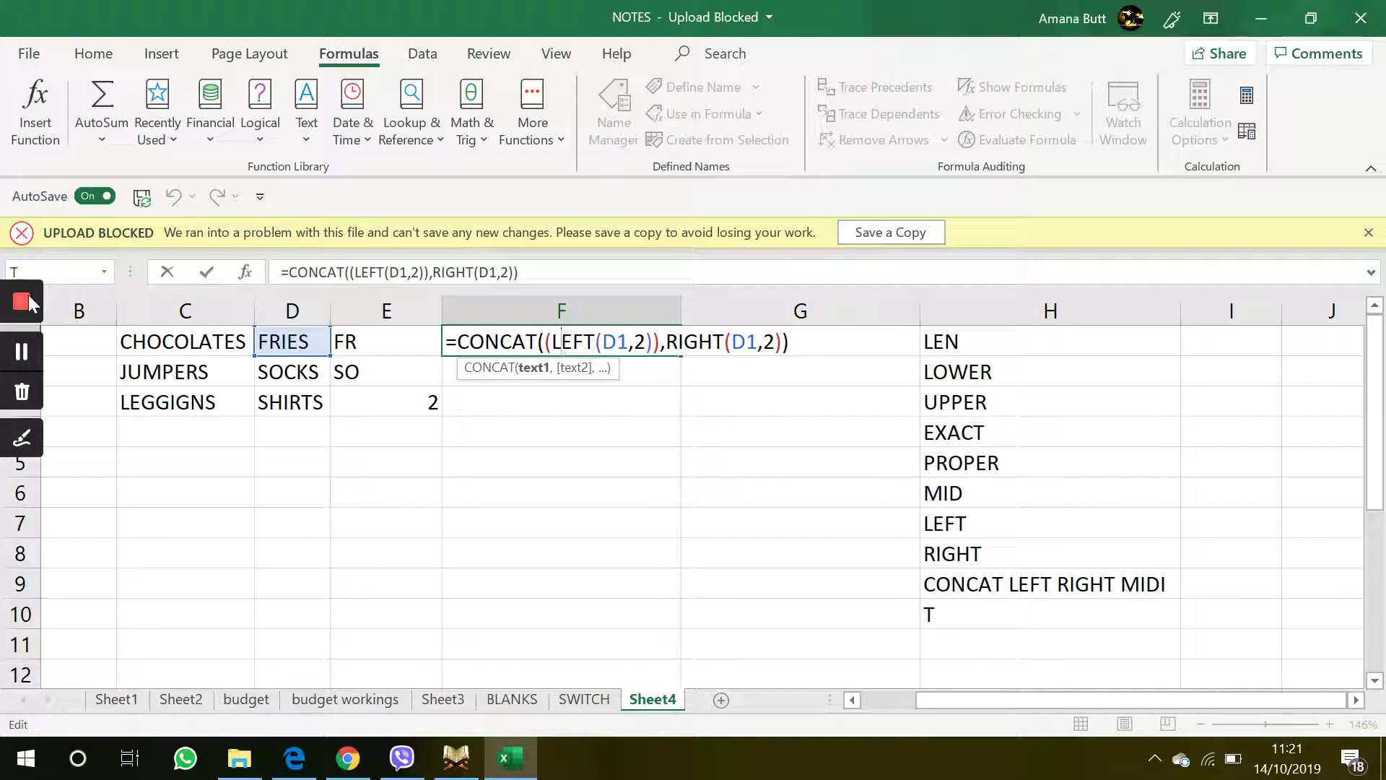